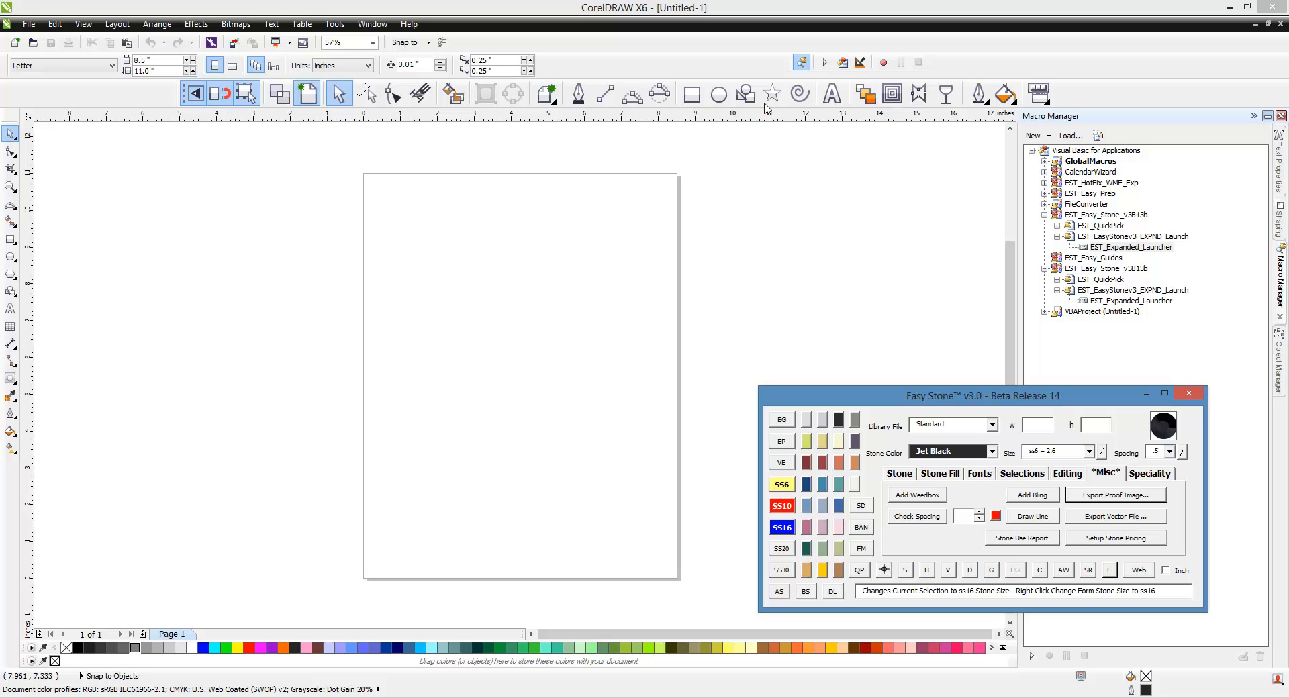
Draw a circle near the middle of the page and set its width and height to 3 inches.
{"action": "left_click", "coordinate": [718, 93]}
{"action": "scroll", "coordinate": [530, 417], "scroll_direction": "up", "scroll_amount": 2}
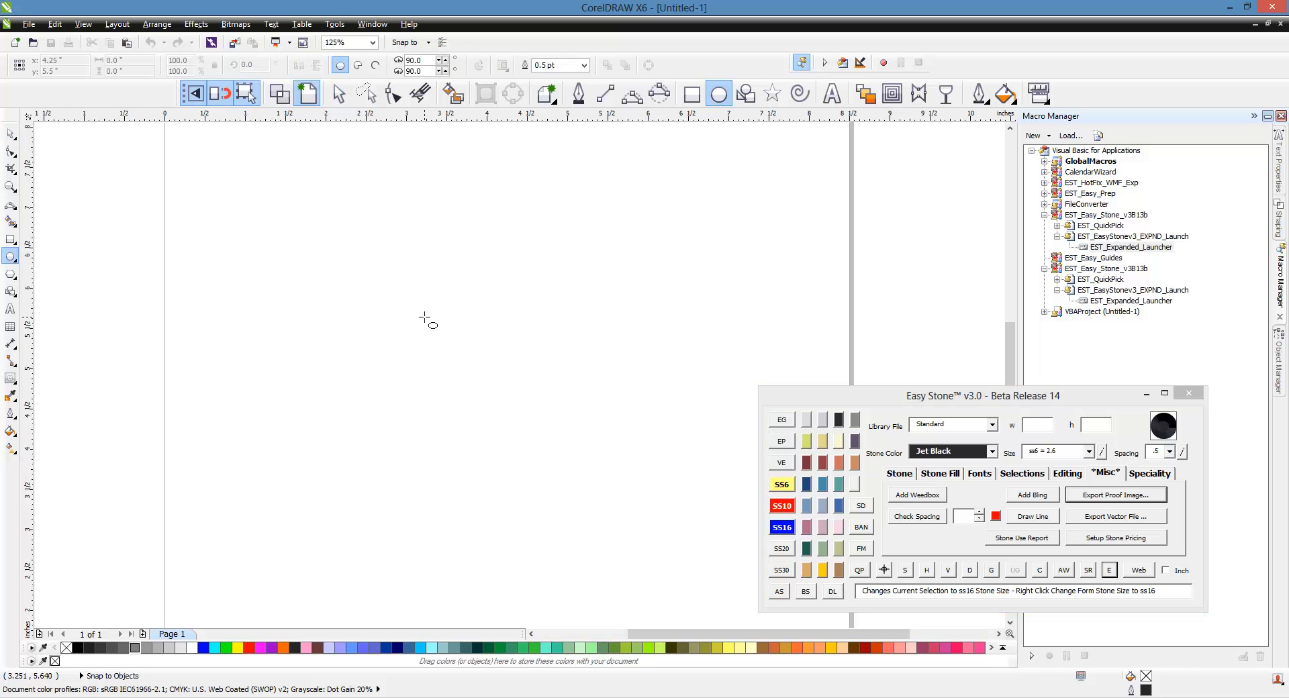
{"action": "left_click_drag", "start_coordinate": [425, 317], "coordinate": [587, 479]}
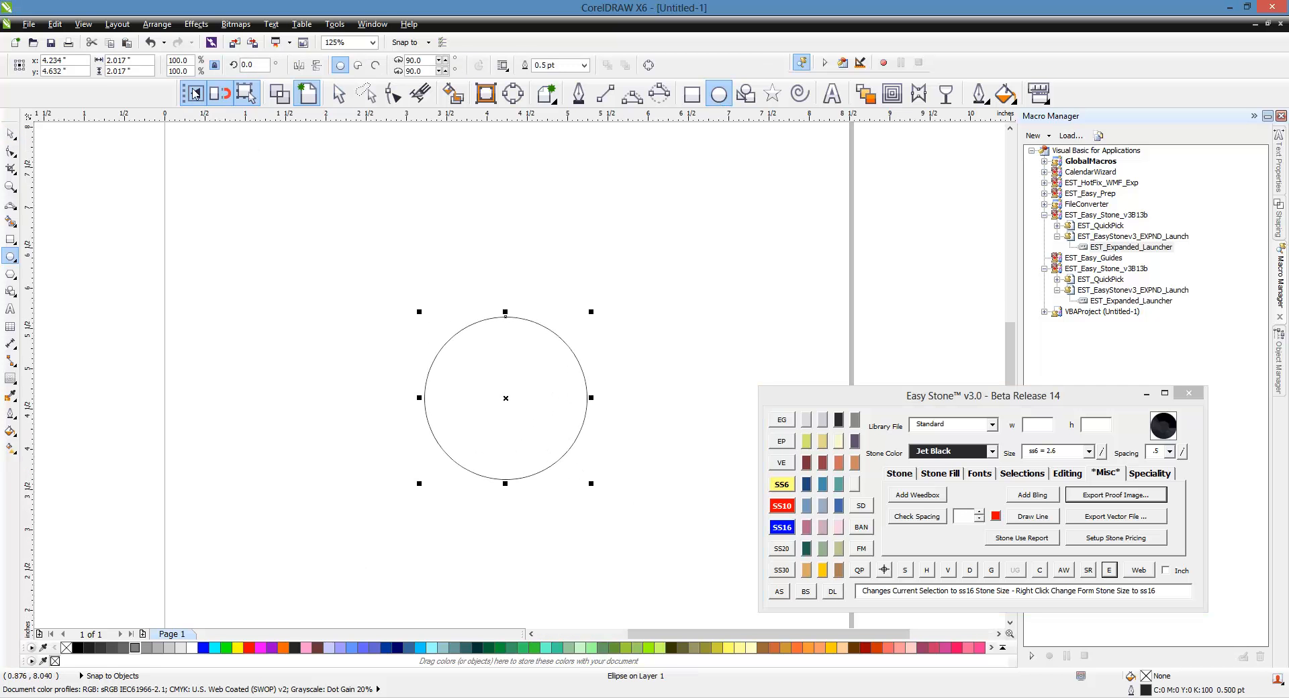
{"action": "left_click", "coordinate": [145, 61]}
{"action": "type", "text": "3"}
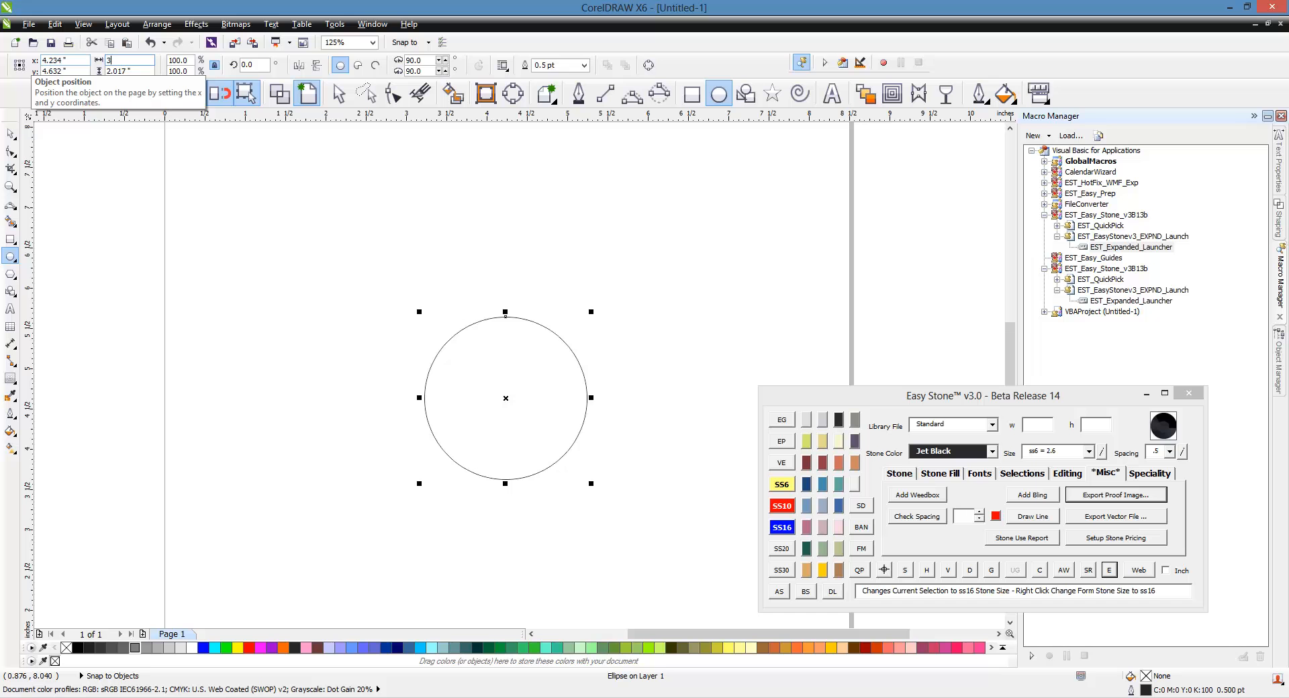
{"action": "key", "text": "Return"}
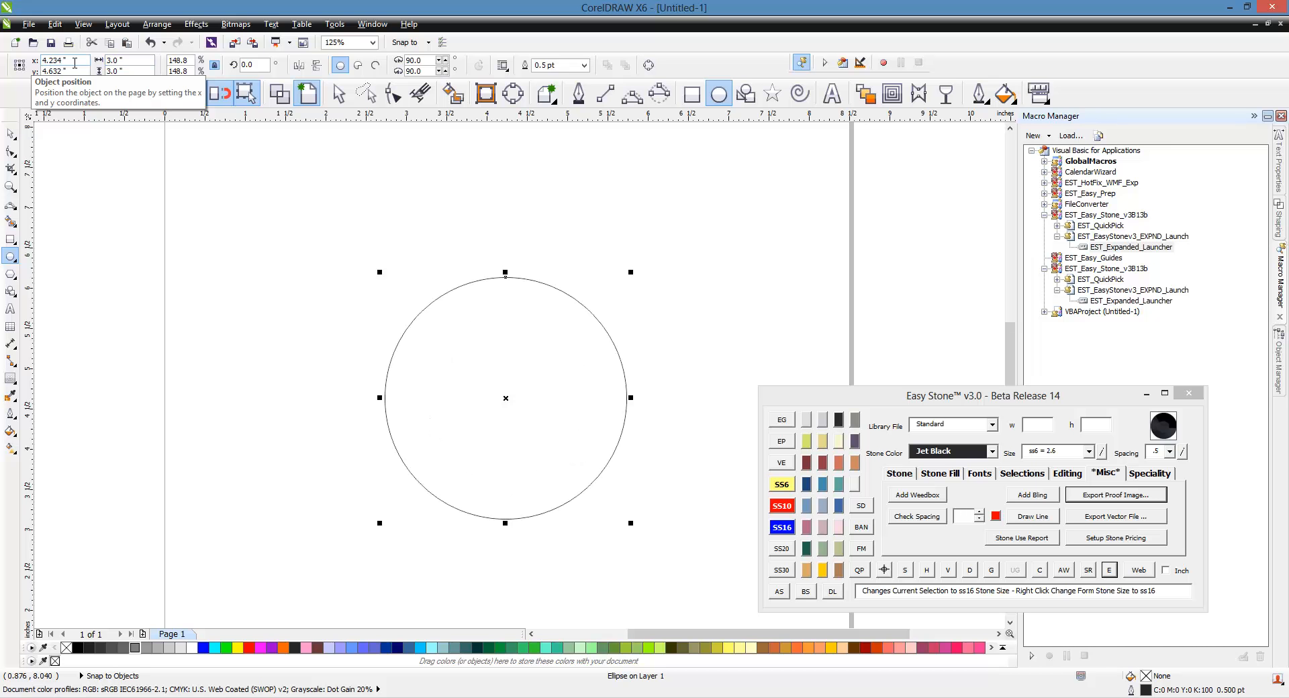
{"action": "left_click", "coordinate": [339, 94]}
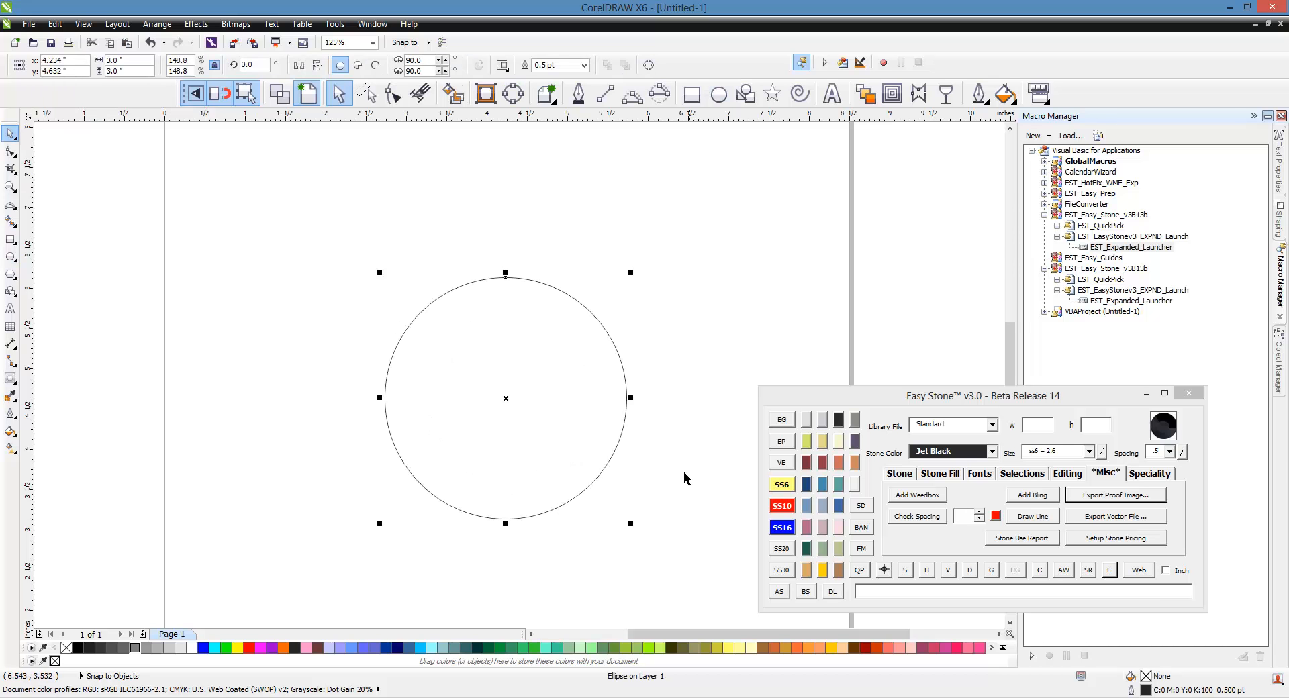
Add ss16 Jet Black stones along the circle and break the stones from the path.
{"action": "left_click", "coordinate": [781, 528]}
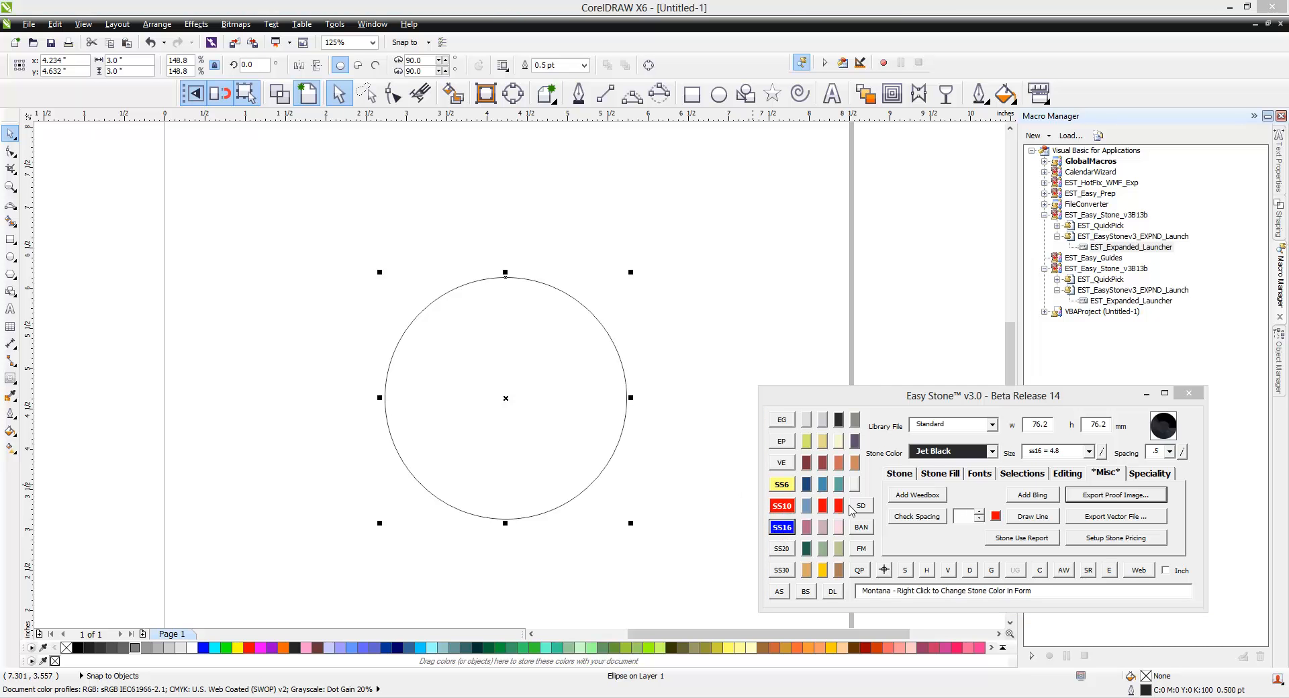
{"action": "left_click", "coordinate": [778, 592]}
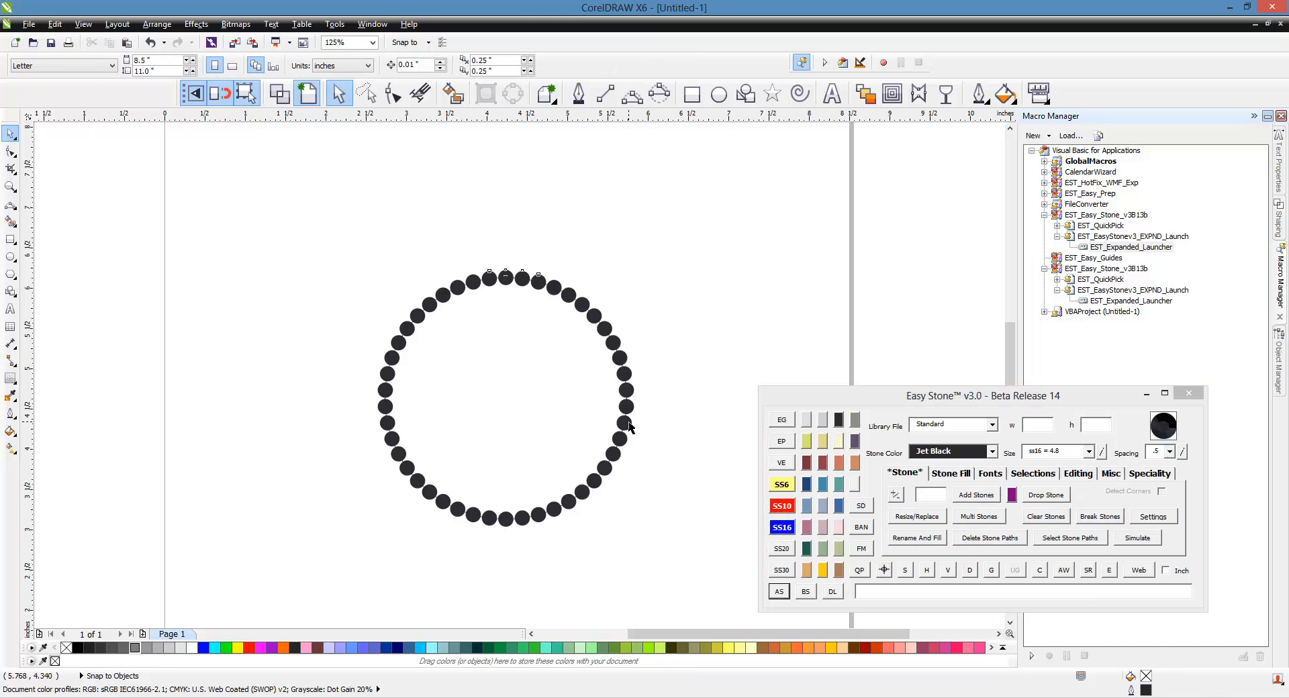
{"action": "left_click", "coordinate": [629, 425]}
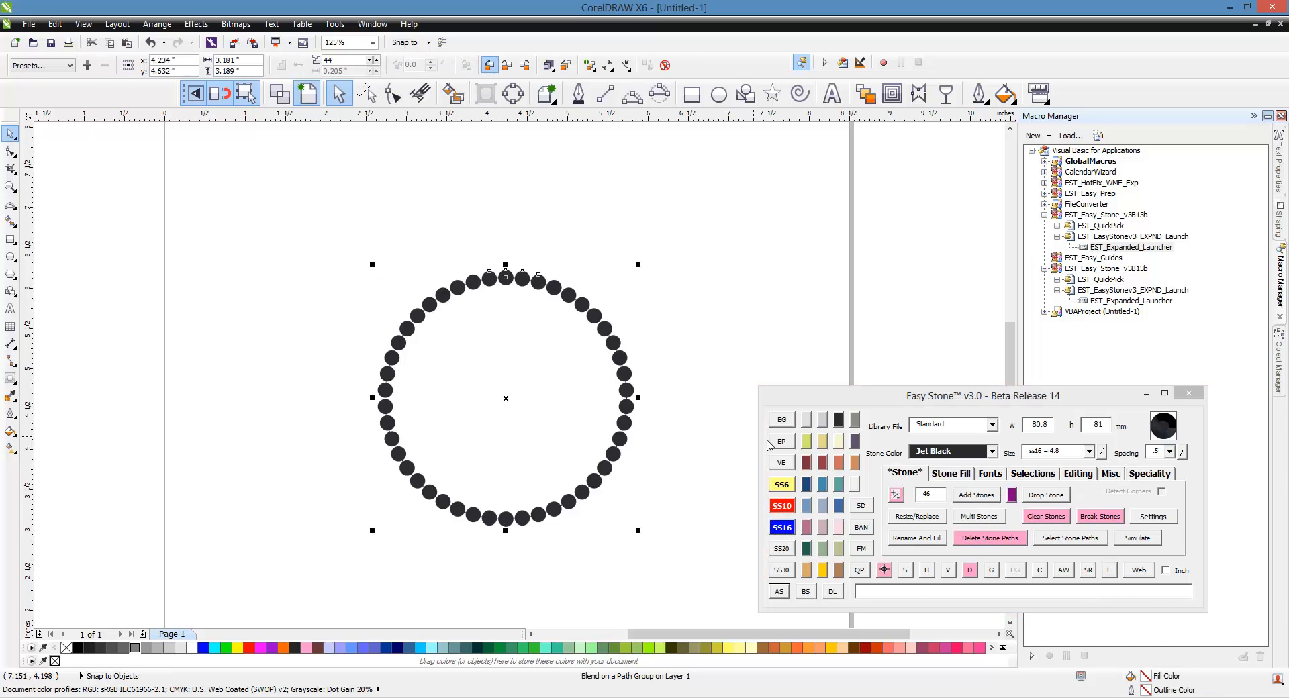
{"action": "left_click", "coordinate": [1115, 517]}
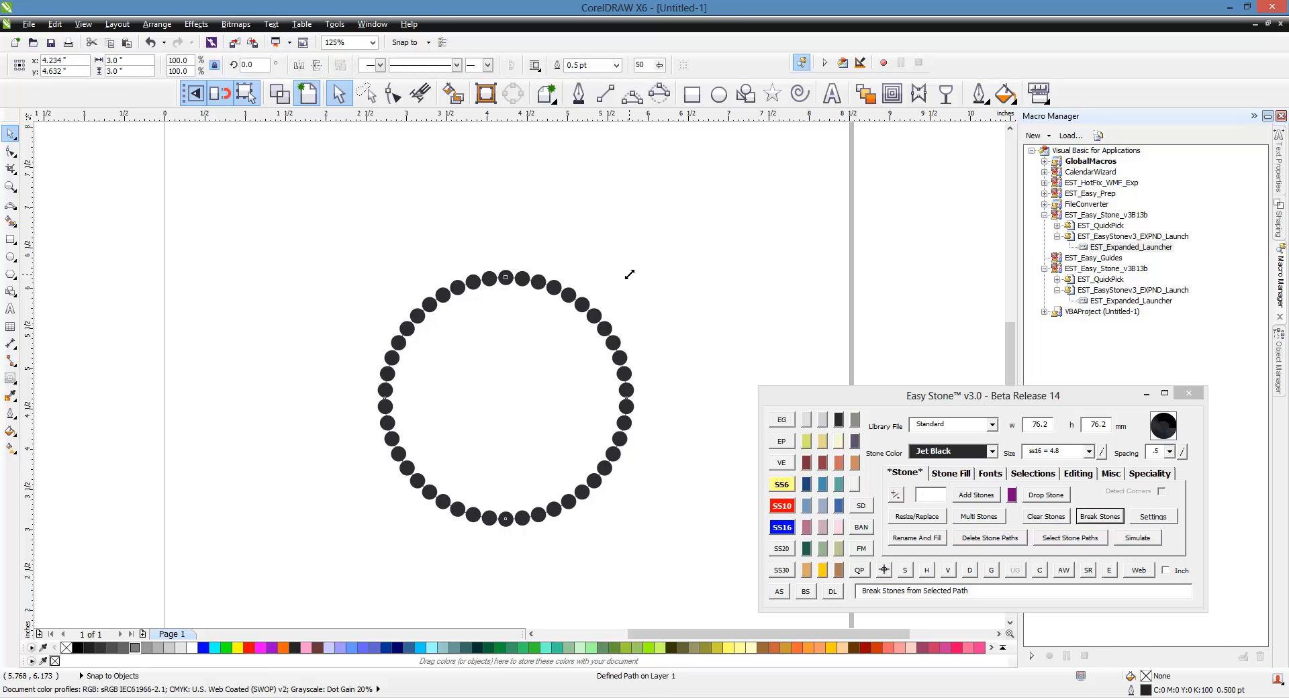
Shrink the freed circle path about its centre to about 2.33 inches and add ss6 stones along it.
{"action": "left_click_drag", "start_coordinate": [630, 272], "coordinate": [621, 302]}
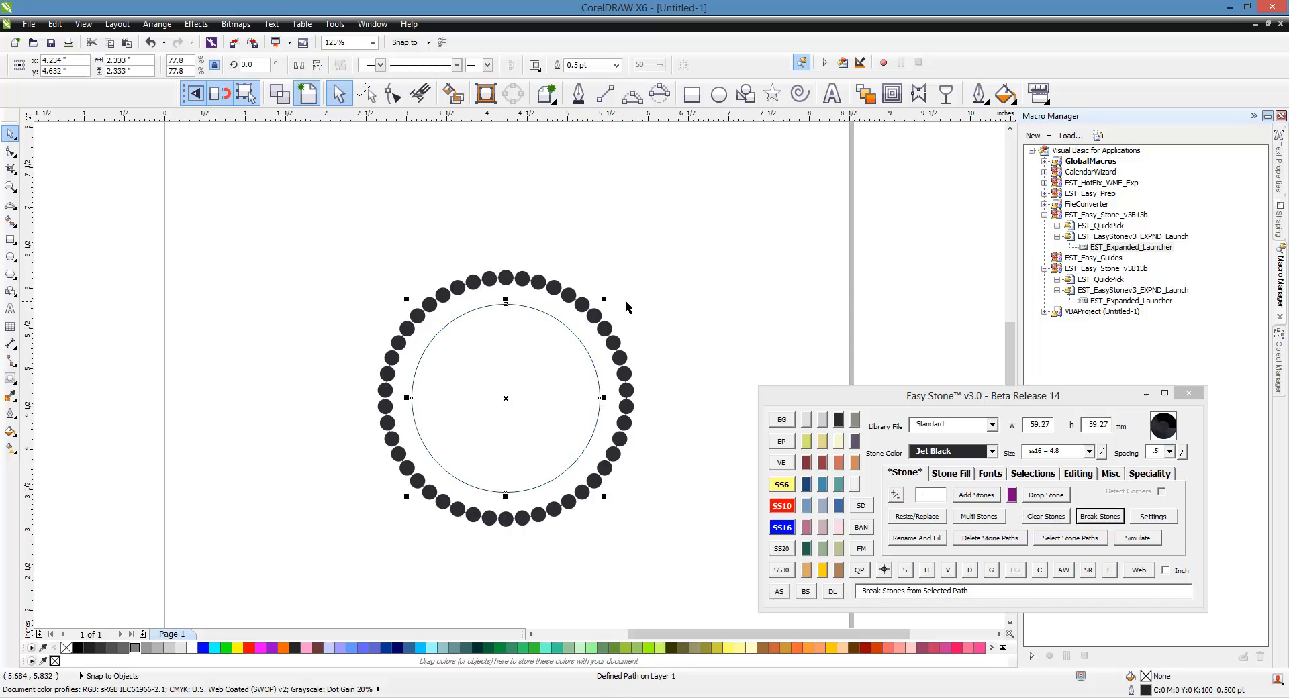
{"action": "left_click", "coordinate": [780, 488]}
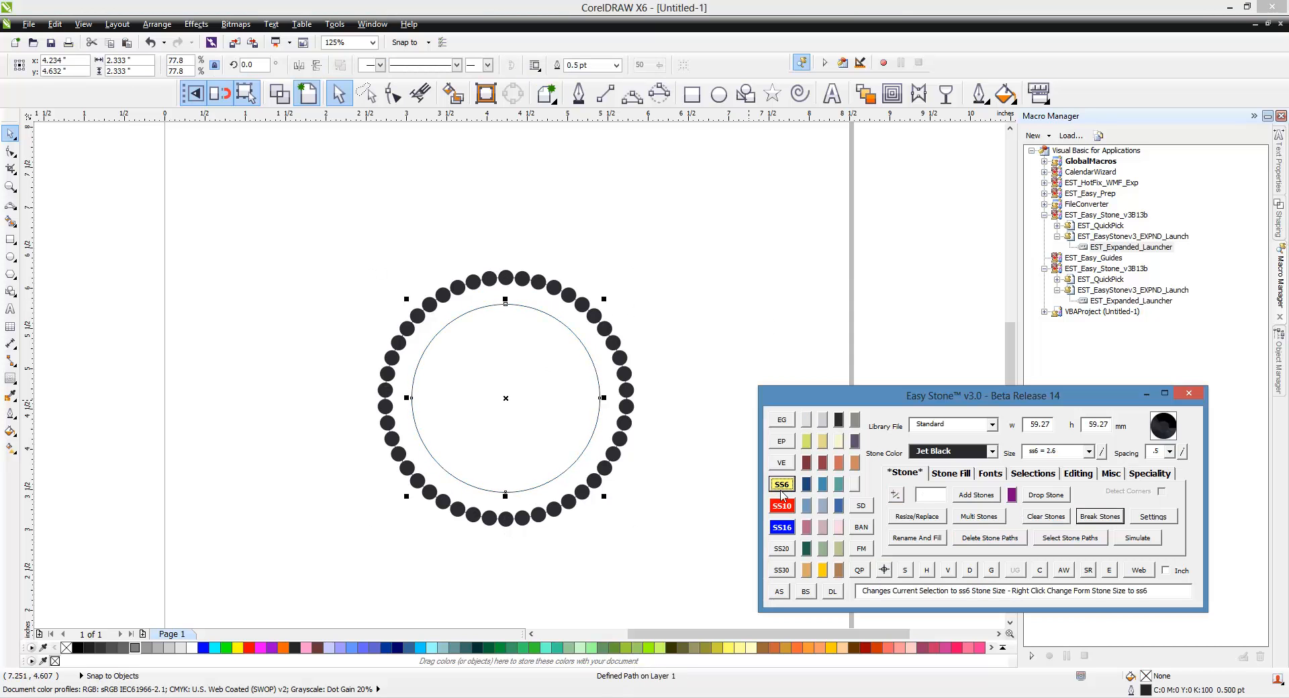
{"action": "left_click", "coordinate": [778, 591]}
{"action": "left_click", "coordinate": [683, 326]}
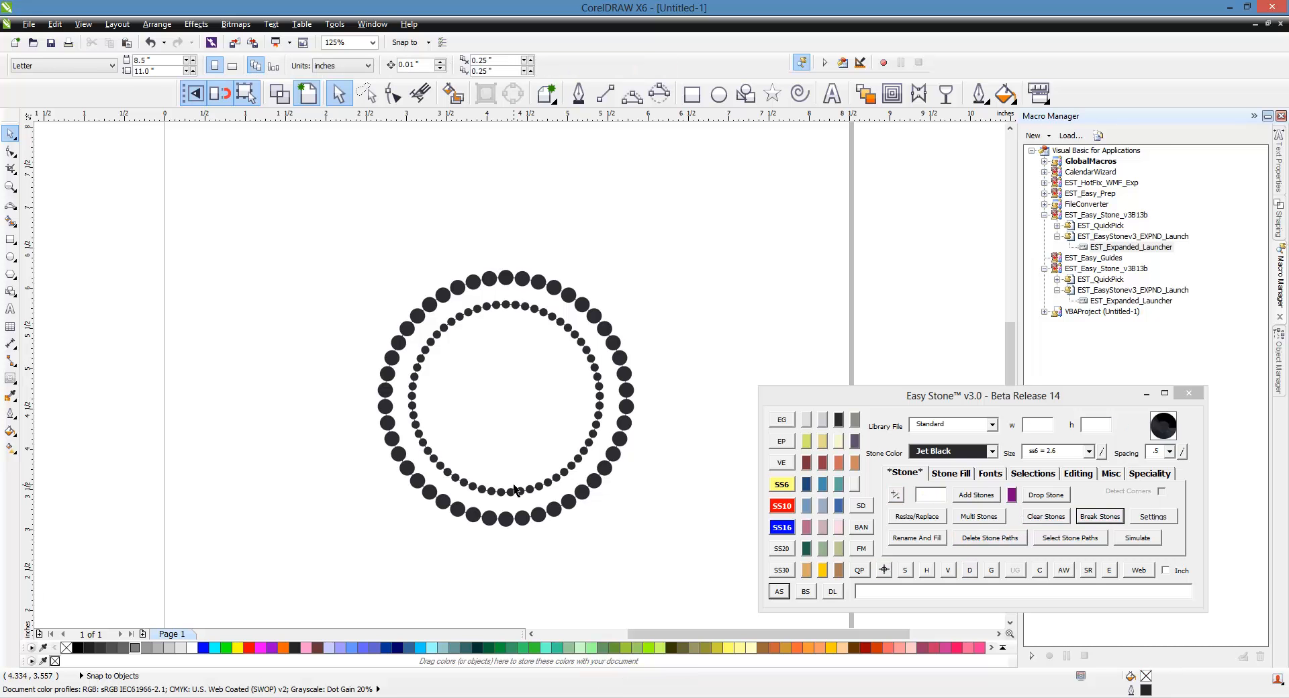
Select both stone rings and delete their stone paths.
{"action": "left_click", "coordinate": [596, 429]}
{"action": "left_click", "coordinate": [662, 336]}
{"action": "left_click_drag", "start_coordinate": [738, 186], "coordinate": [313, 596]}
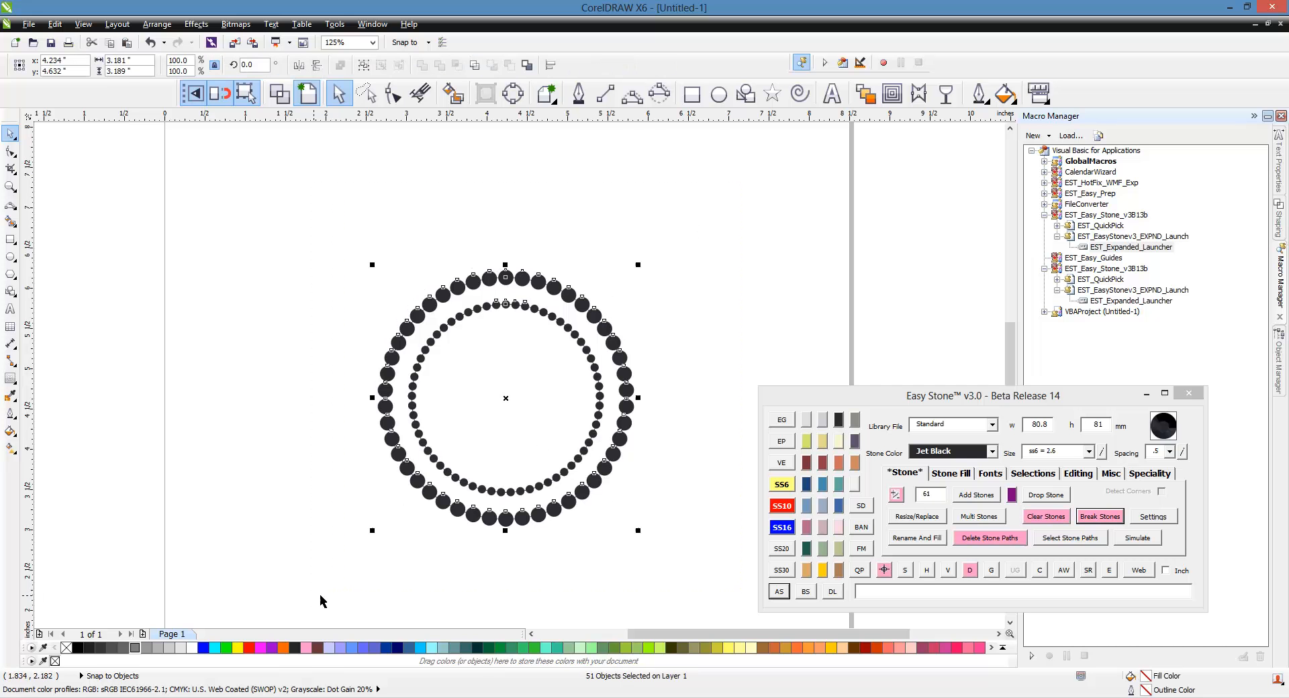
{"action": "left_click", "coordinate": [969, 570]}
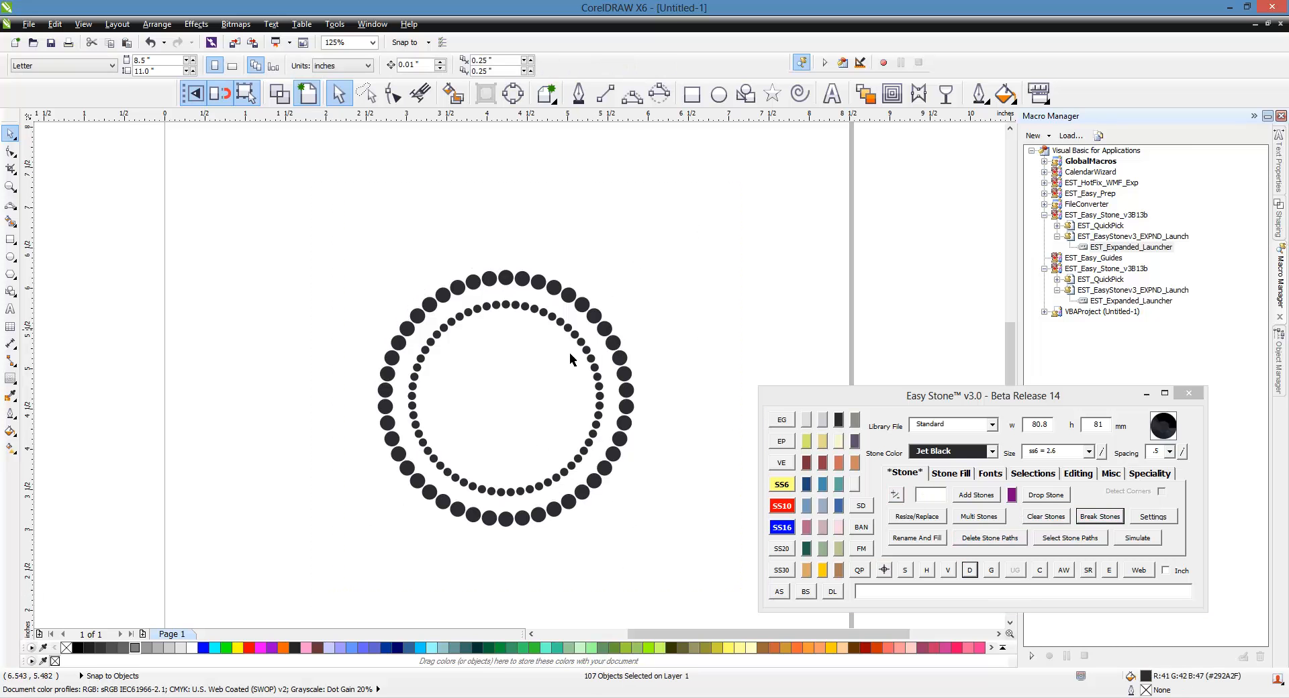
Add centre horizontal and centre vertical guidelines to the selection of both stone rings with Easy Guides.
{"action": "left_click_drag", "start_coordinate": [288, 199], "coordinate": [686, 575]}
{"action": "left_click", "coordinate": [782, 421]}
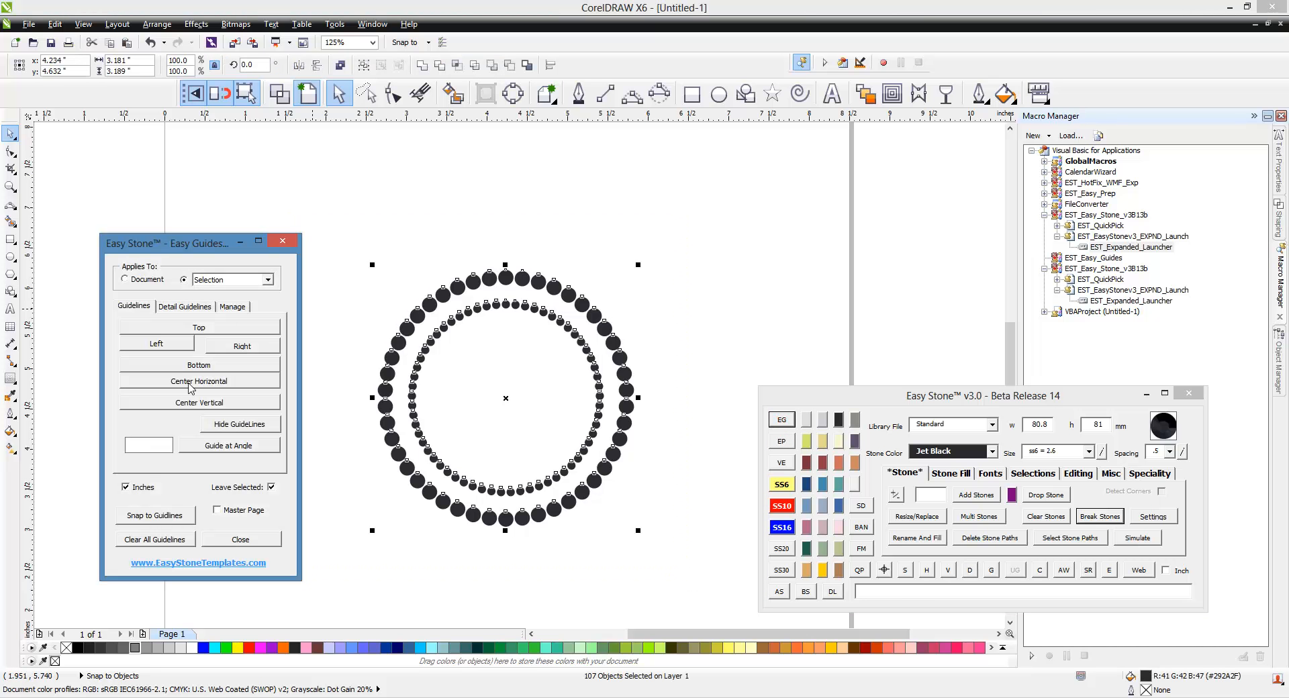
{"action": "left_click", "coordinate": [198, 402]}
{"action": "left_click", "coordinate": [198, 380]}
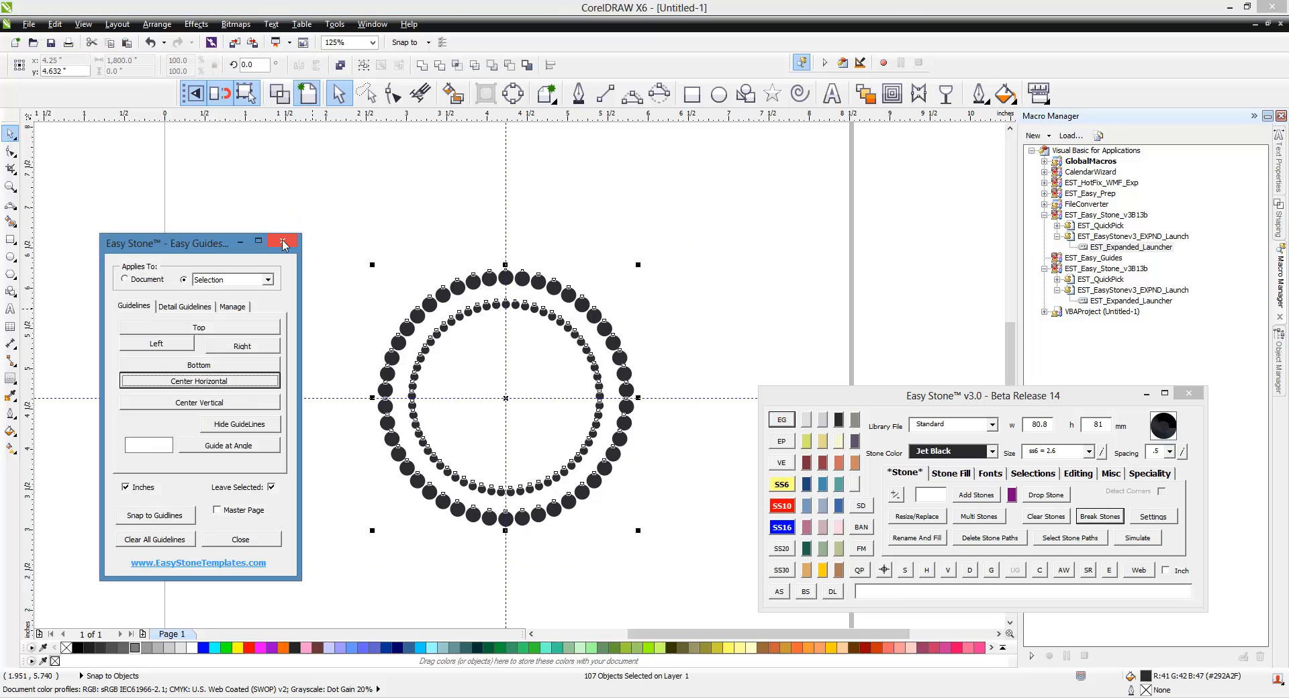
{"action": "left_click", "coordinate": [283, 240]}
{"action": "left_click", "coordinate": [320, 225]}
Copy the inner ring's top stone straight down the vertical guideline to just above the ring's lowest stones.
{"action": "scroll", "coordinate": [507, 436], "scroll_direction": "up", "scroll_amount": 2}
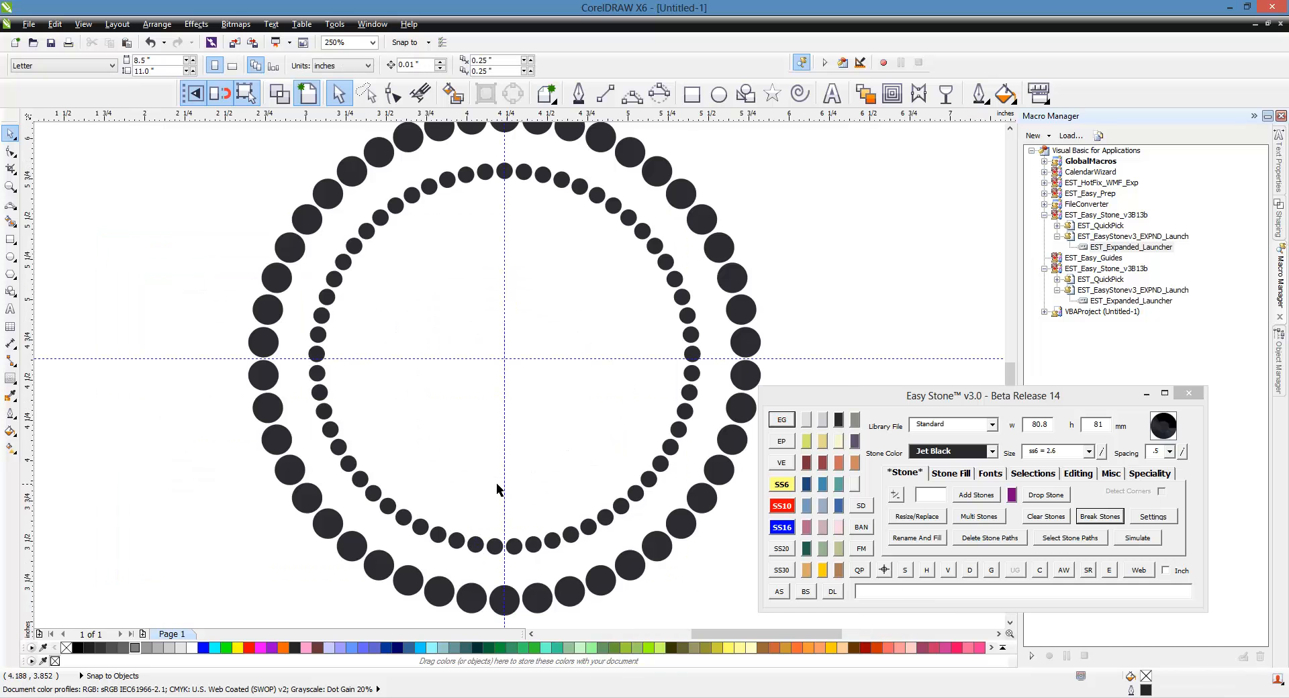
{"action": "left_click", "coordinate": [507, 174]}
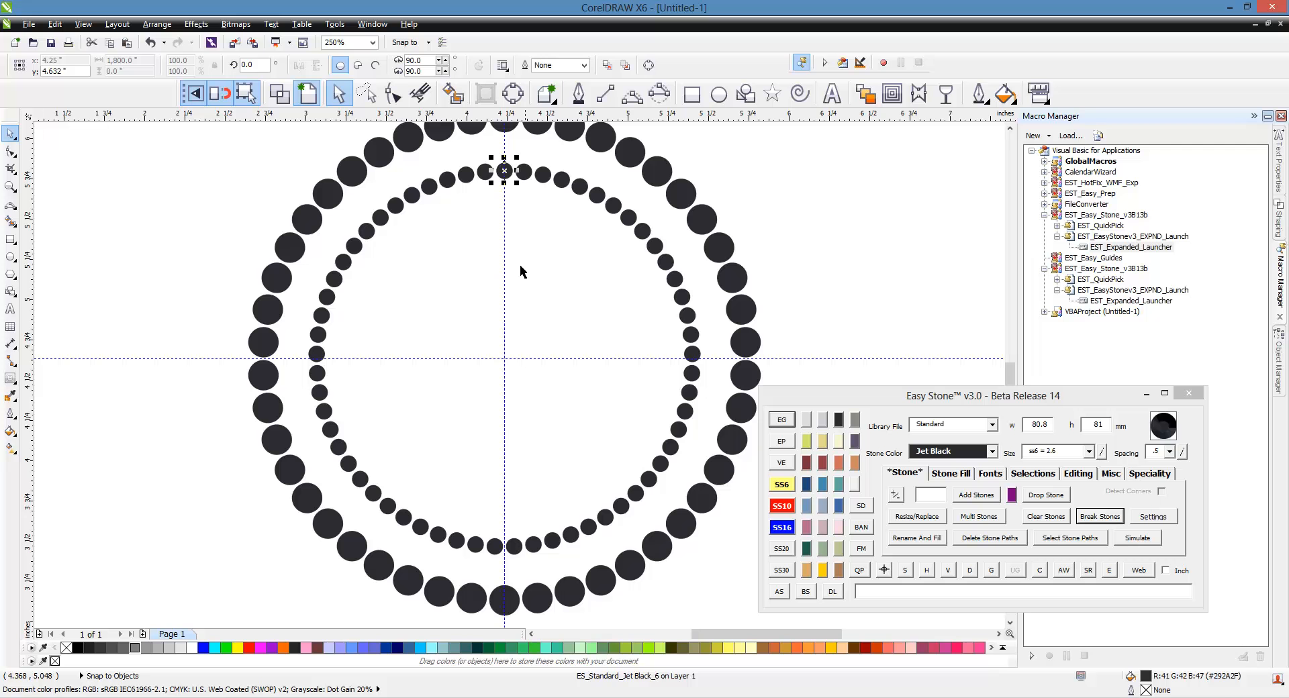
{"action": "left_click_drag", "start_coordinate": [509, 176], "coordinate": [514, 524]}
{"action": "scroll", "coordinate": [511, 525], "scroll_direction": "up", "scroll_amount": 2}
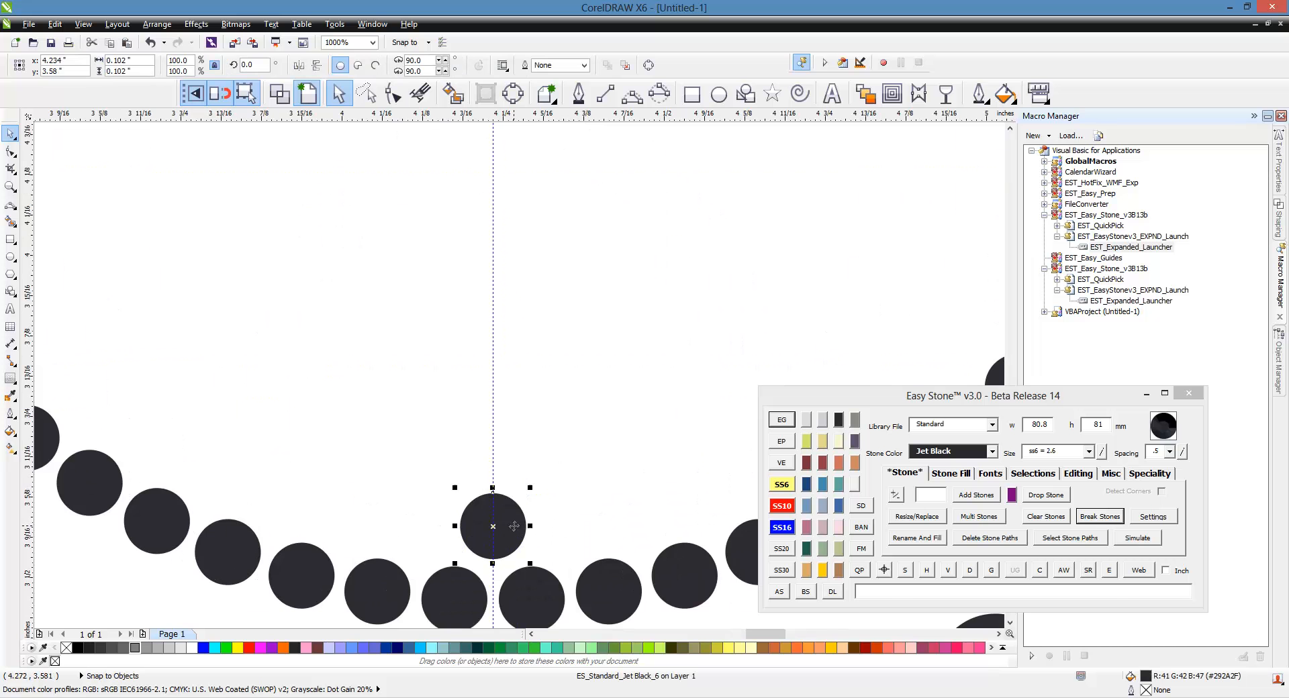
{"action": "scroll", "coordinate": [516, 517], "scroll_direction": "down", "scroll_amount": 3}
{"action": "scroll", "coordinate": [509, 369], "scroll_direction": "up", "scroll_amount": 2}
Fill a straight line between the top stone and its lower copy with ss6 stones and delete the line's stone path.
{"action": "left_click", "coordinate": [524, 285], "text": "shift"}
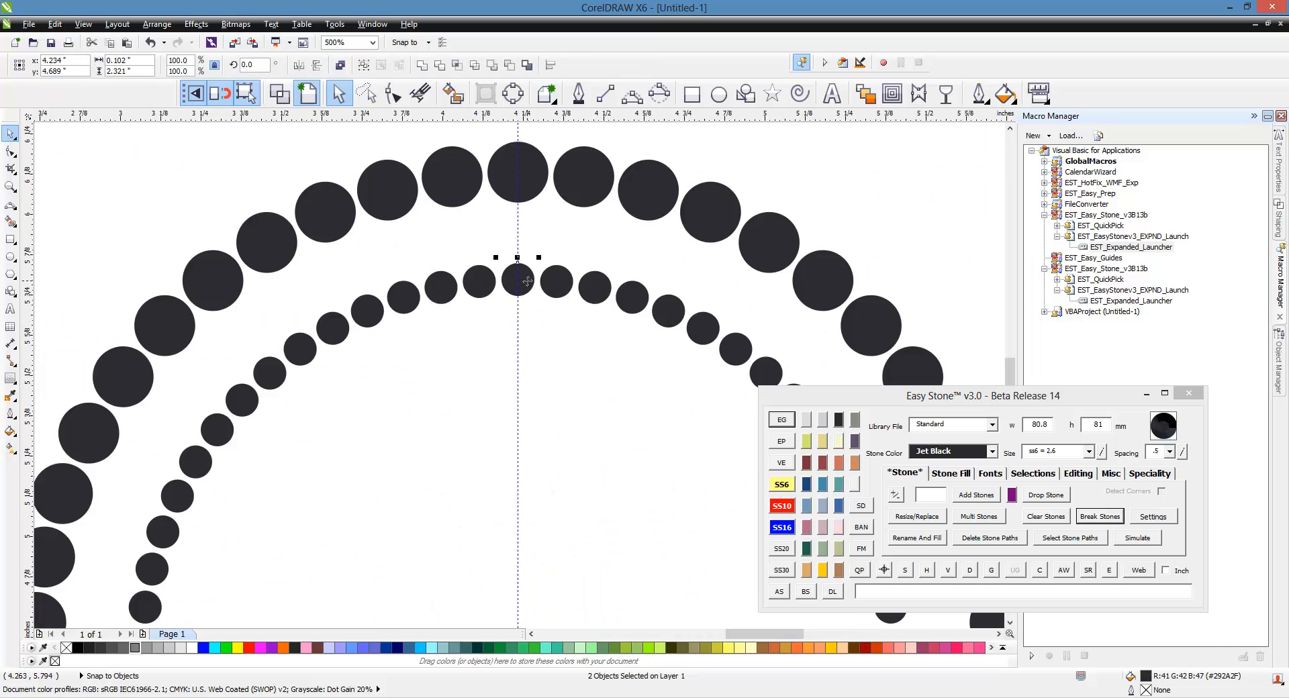
{"action": "left_click", "coordinate": [831, 594]}
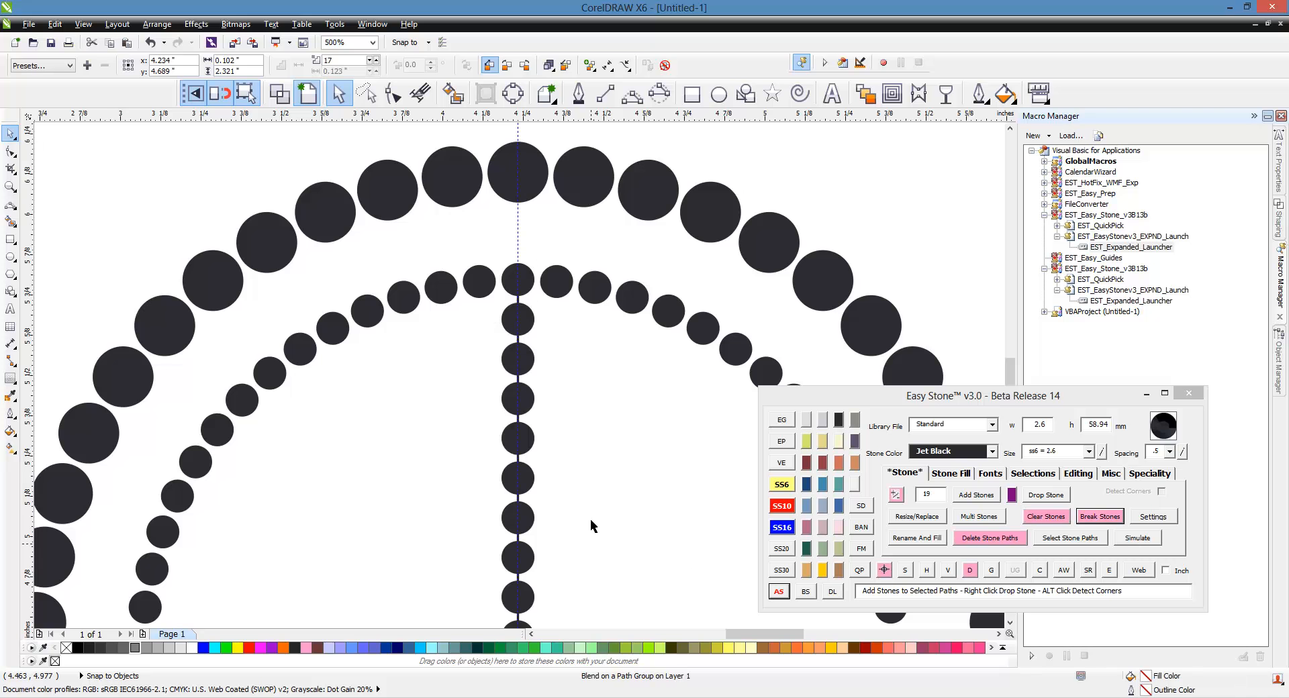
{"action": "scroll", "coordinate": [533, 314], "scroll_direction": "down", "scroll_amount": 1}
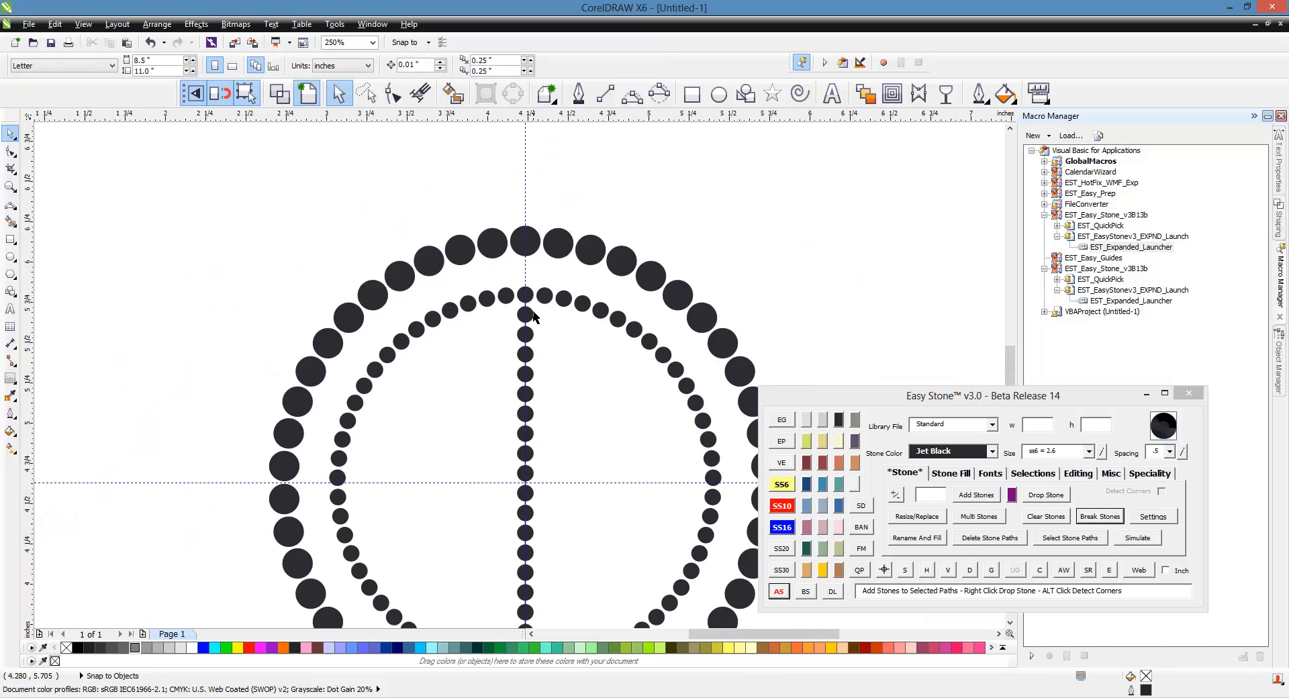
{"action": "left_click", "coordinate": [532, 438]}
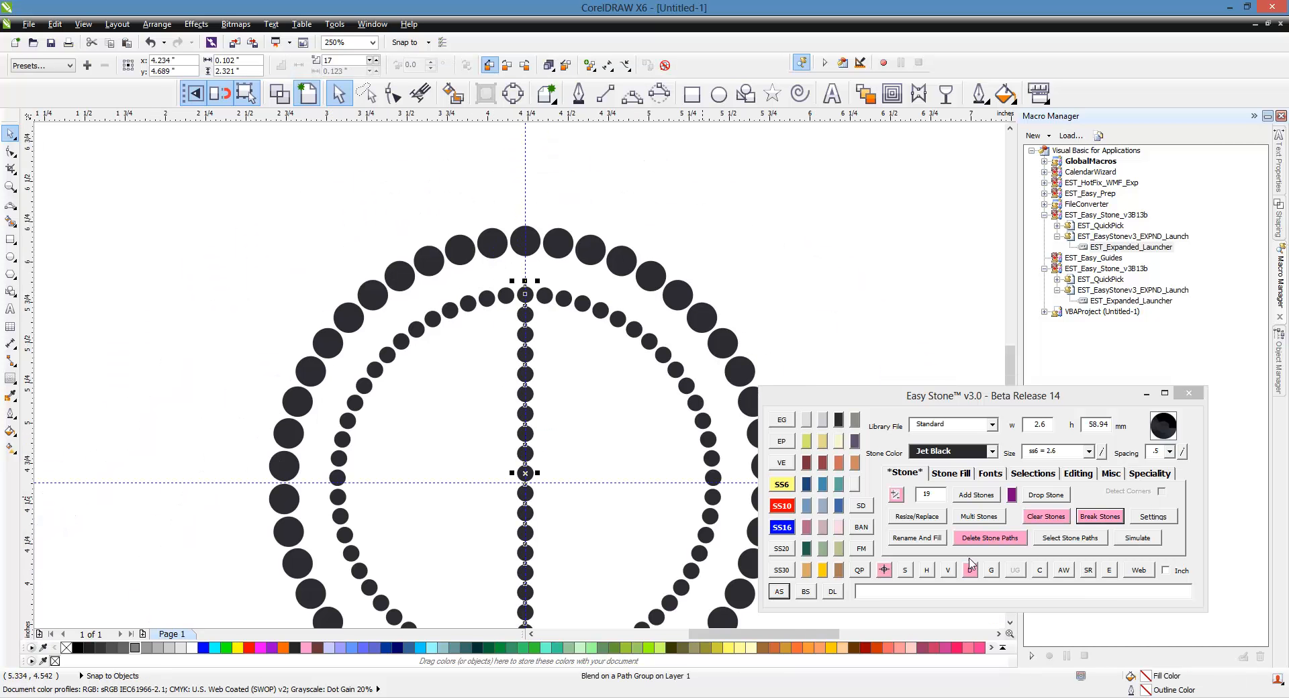
{"action": "left_click", "coordinate": [982, 540]}
{"action": "left_click", "coordinate": [830, 260]}
{"action": "scroll", "coordinate": [508, 229], "scroll_direction": "down", "scroll_amount": 1}
{"action": "scroll", "coordinate": [472, 406], "scroll_direction": "up", "scroll_amount": 1}
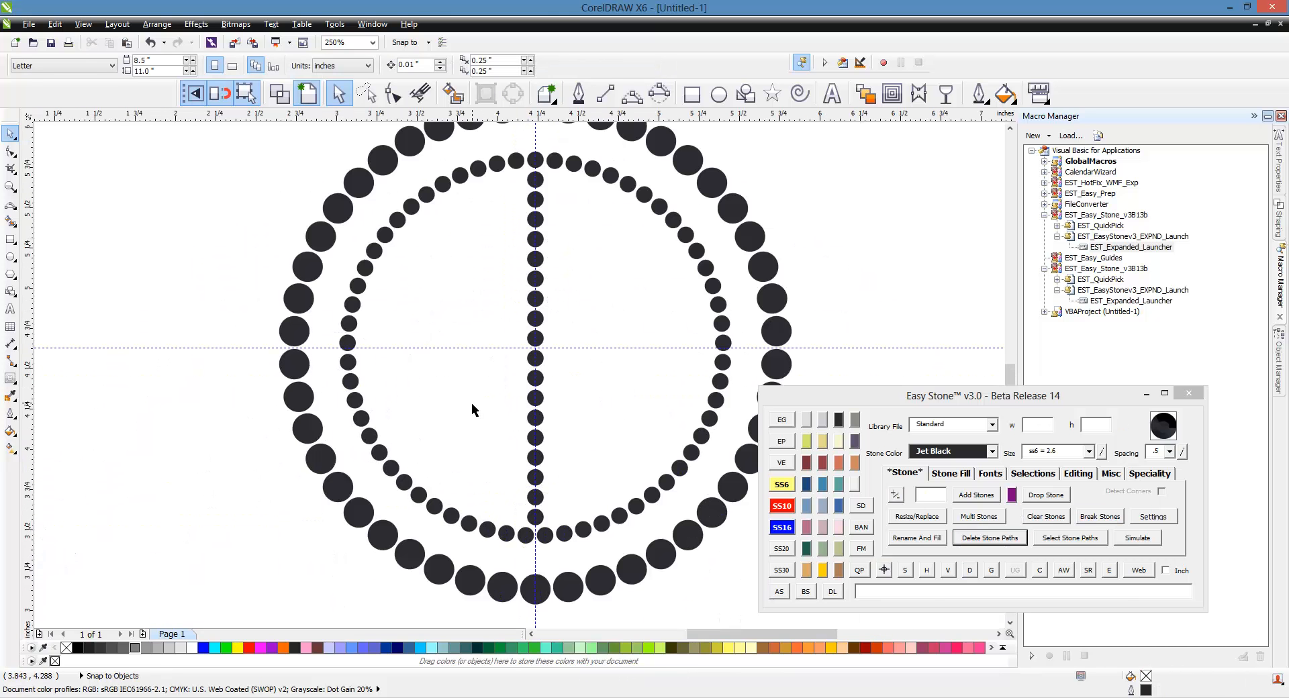
Add a diagonal row of ss6 stones from the inner ring's lower-left stone to the central stone of the vertical row, without its path.
{"action": "left_click", "coordinate": [384, 453]}
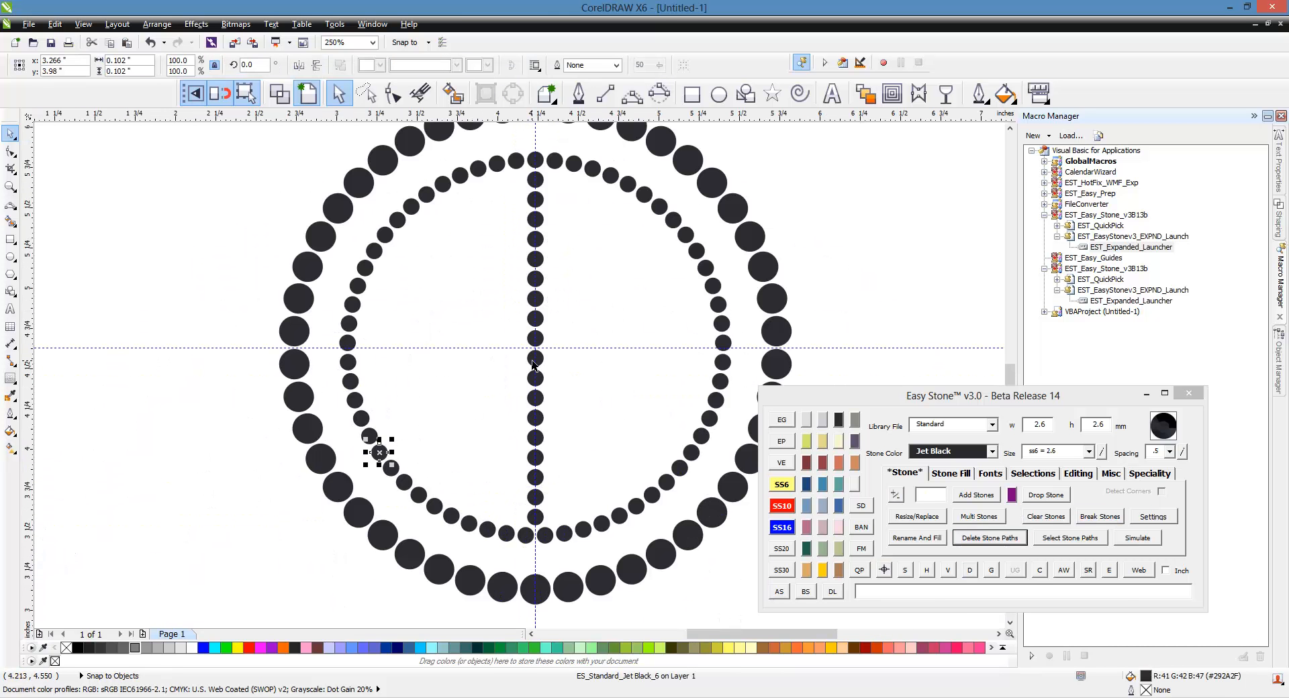
{"action": "left_click", "coordinate": [532, 366], "text": "shift"}
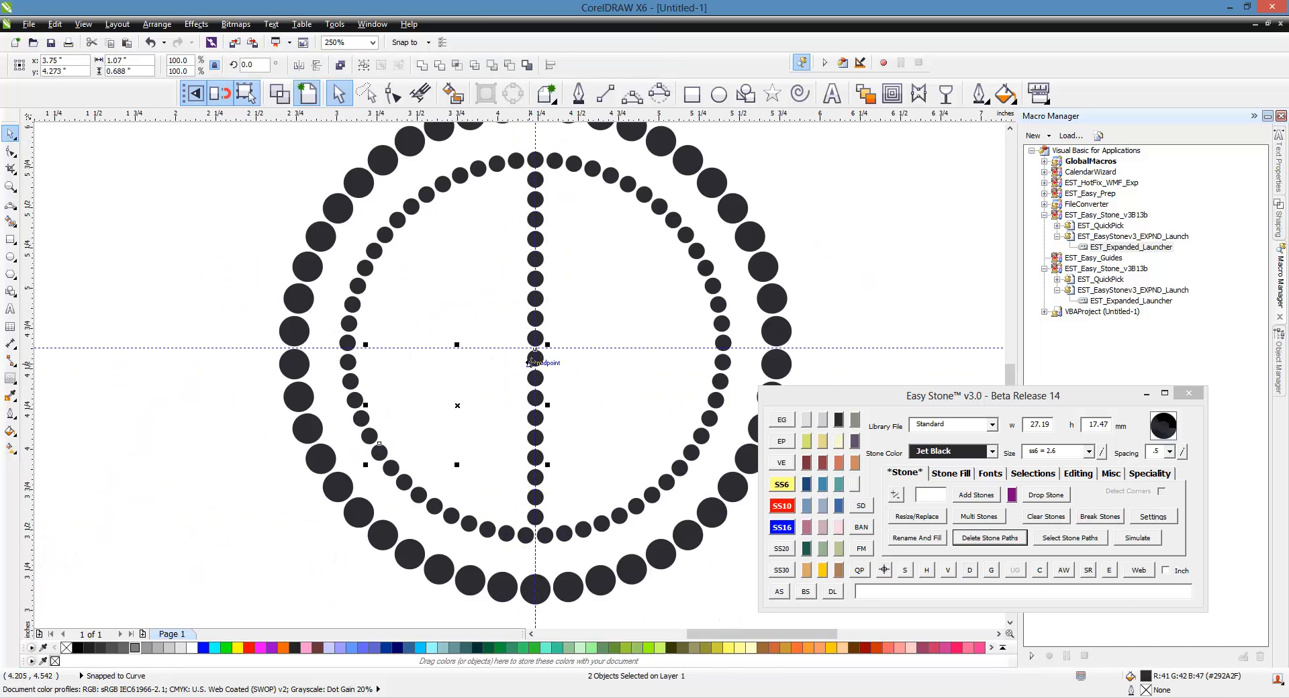
{"action": "left_click", "coordinate": [778, 591]}
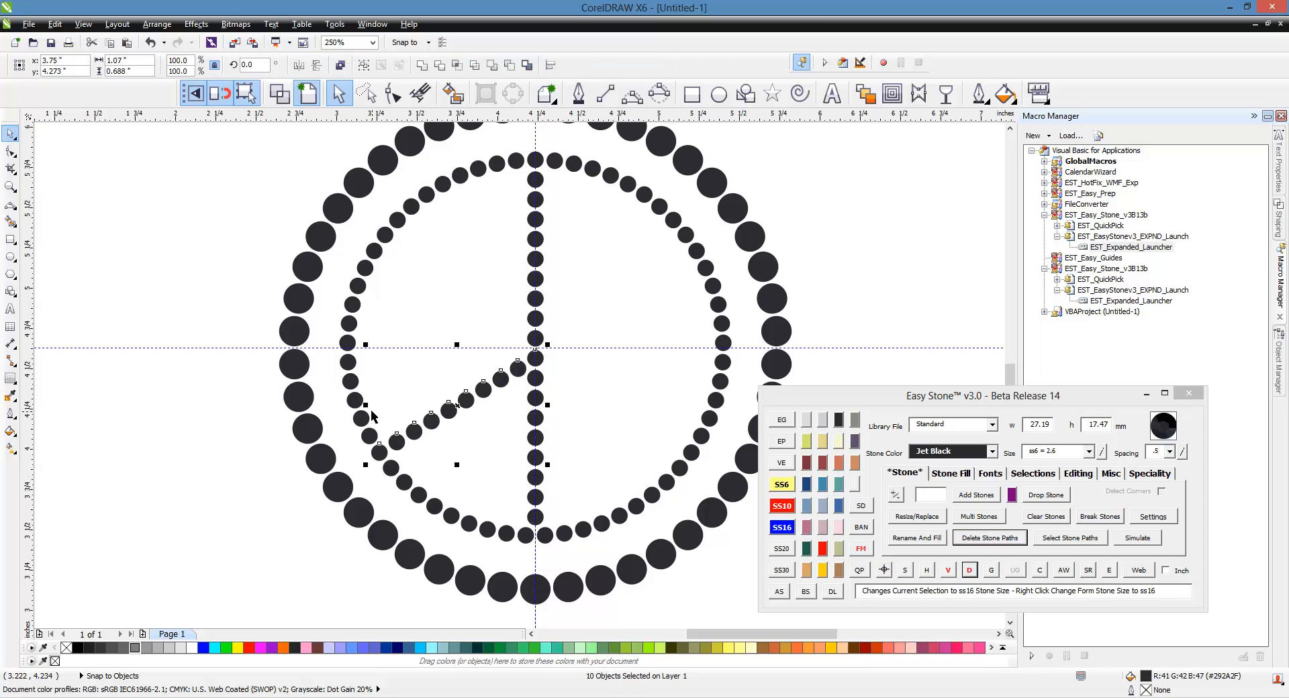
Mirror a copy of the diagonal stone row to the other side and align its inner end with the central stone.
{"action": "left_click_drag", "start_coordinate": [365, 404], "coordinate": [617, 433]}
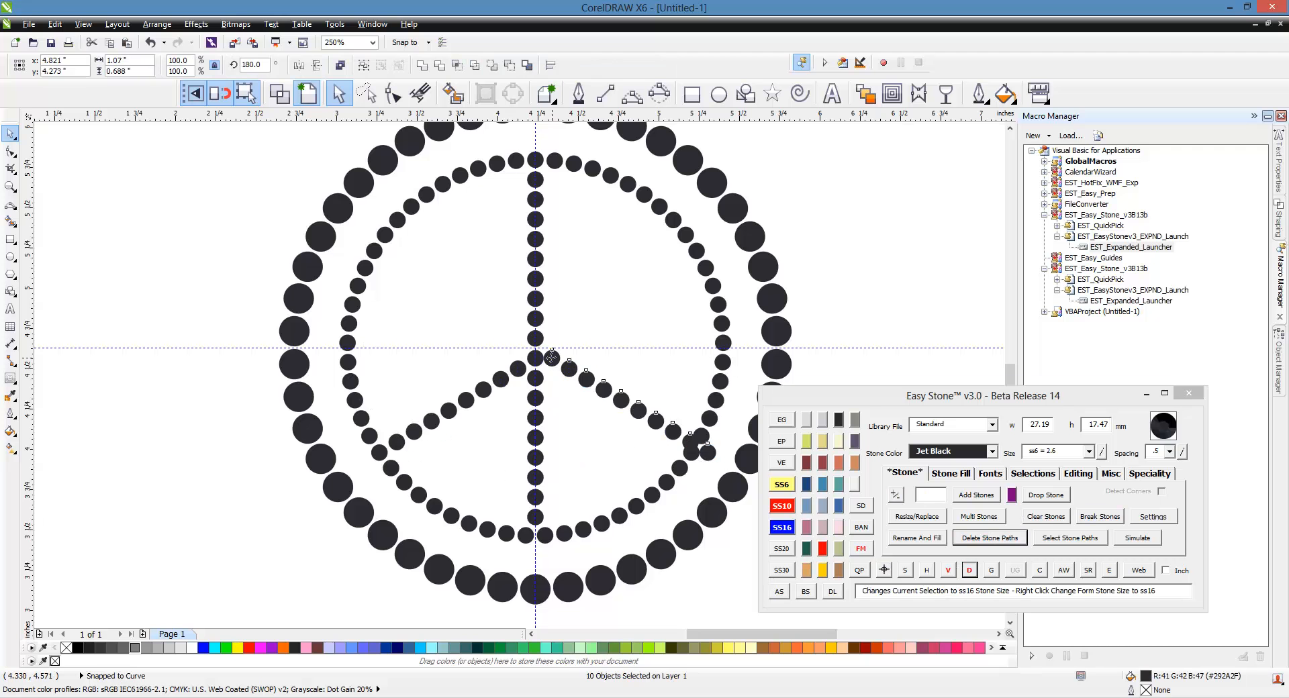
{"action": "scroll", "coordinate": [502, 379], "scroll_direction": "down", "scroll_amount": 2}
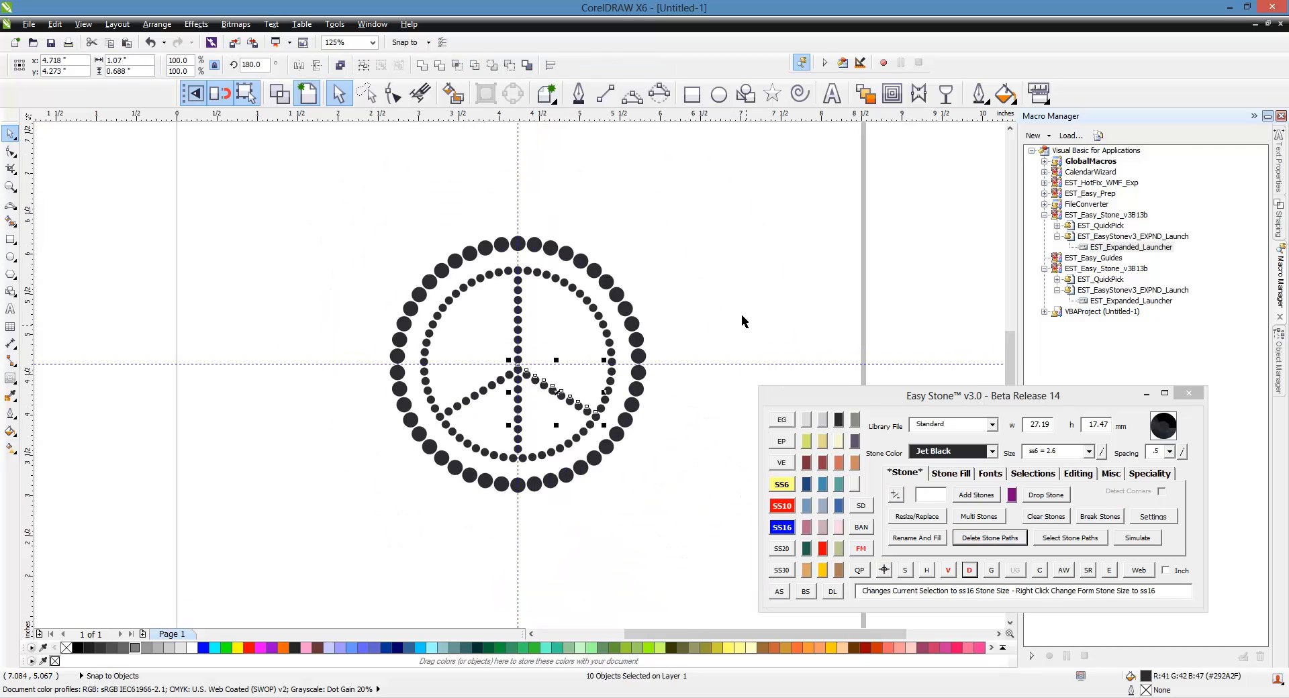
{"action": "left_click", "coordinate": [719, 307]}
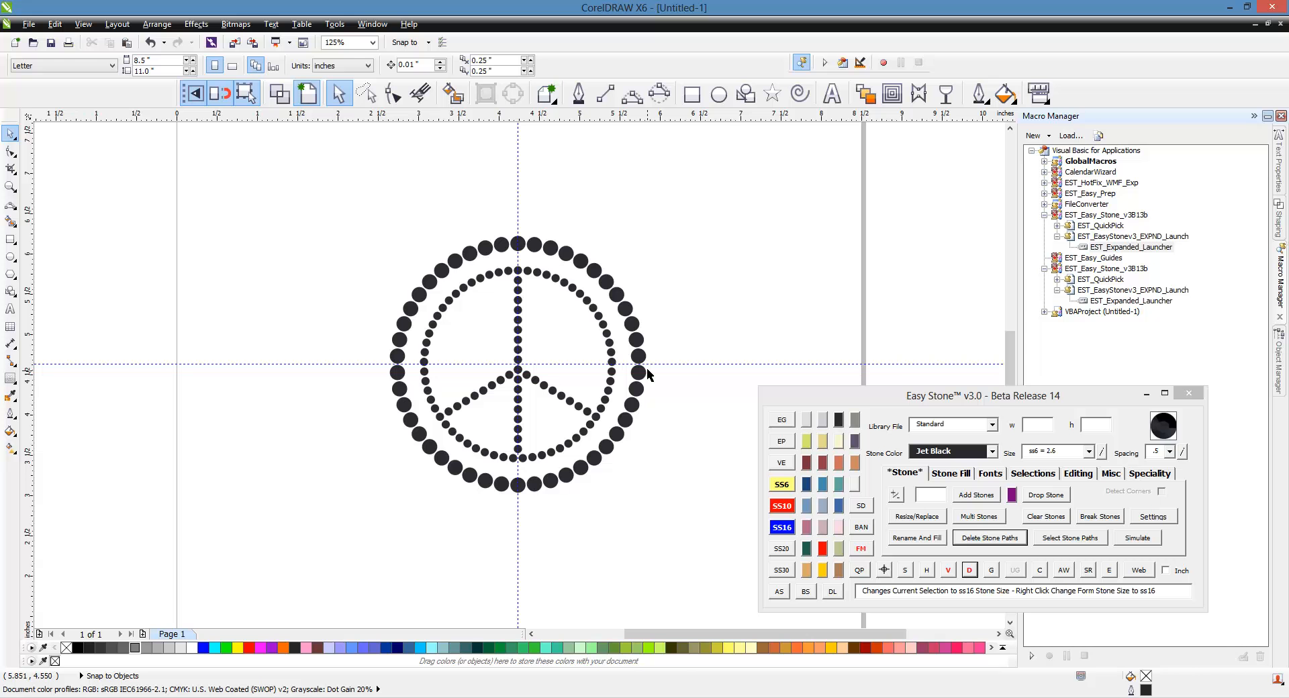
Check the whole peace sign for overlapping stones and display it in wireframe view.
{"action": "left_click_drag", "start_coordinate": [699, 200], "coordinate": [304, 516]}
{"action": "left_click", "coordinate": [1039, 570]}
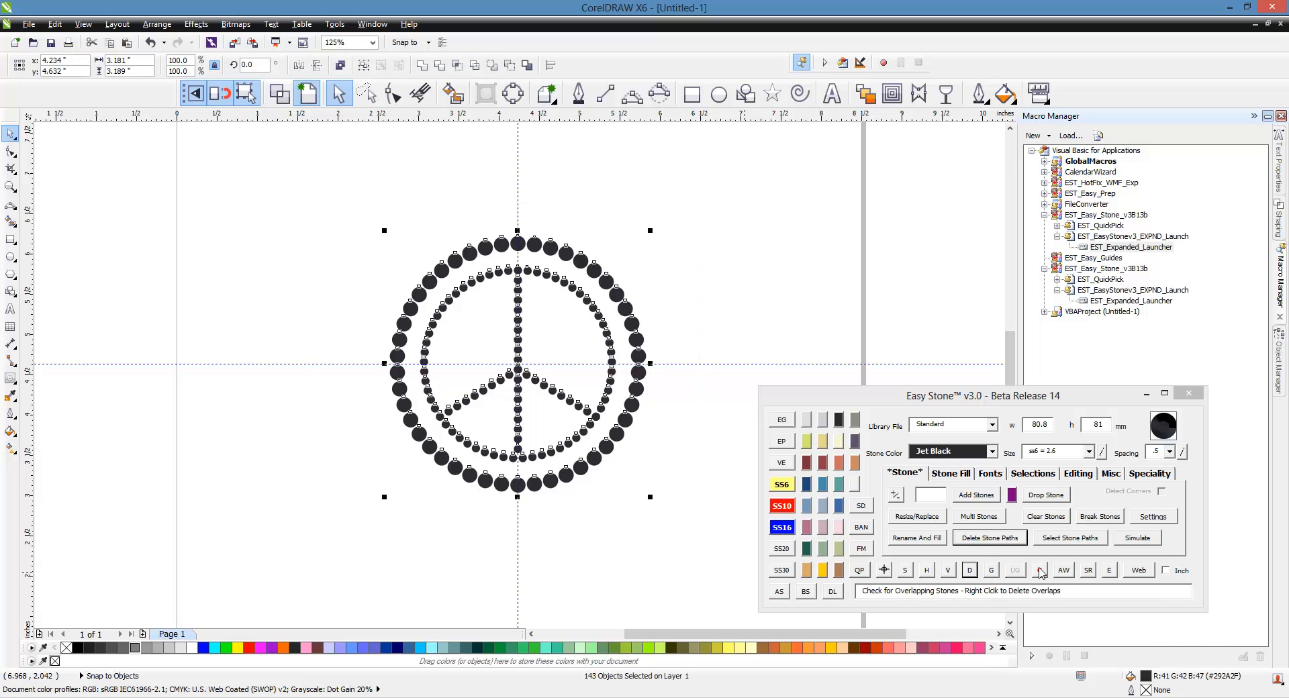
{"action": "left_click", "coordinate": [734, 389]}
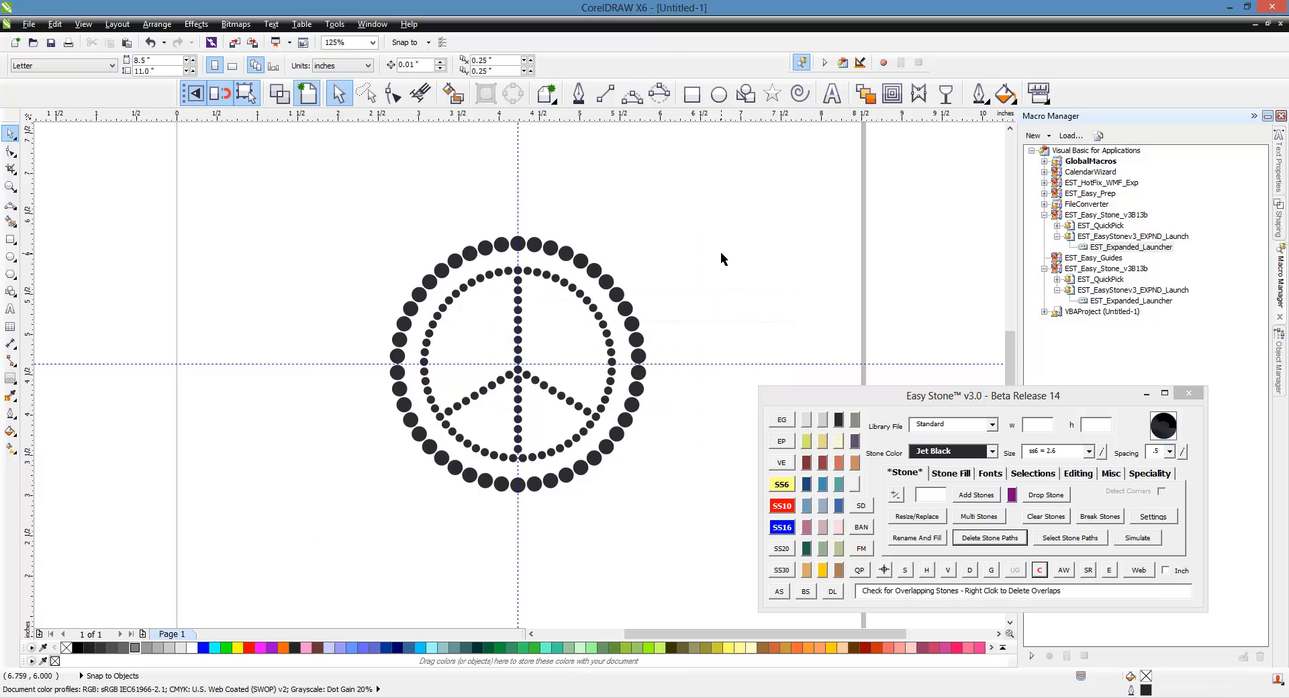
{"action": "left_click", "coordinate": [280, 93]}
Clear all guidelines with Easy Guides and return to the filled enhanced view of the peace sign.
{"action": "left_click", "coordinate": [781, 419]}
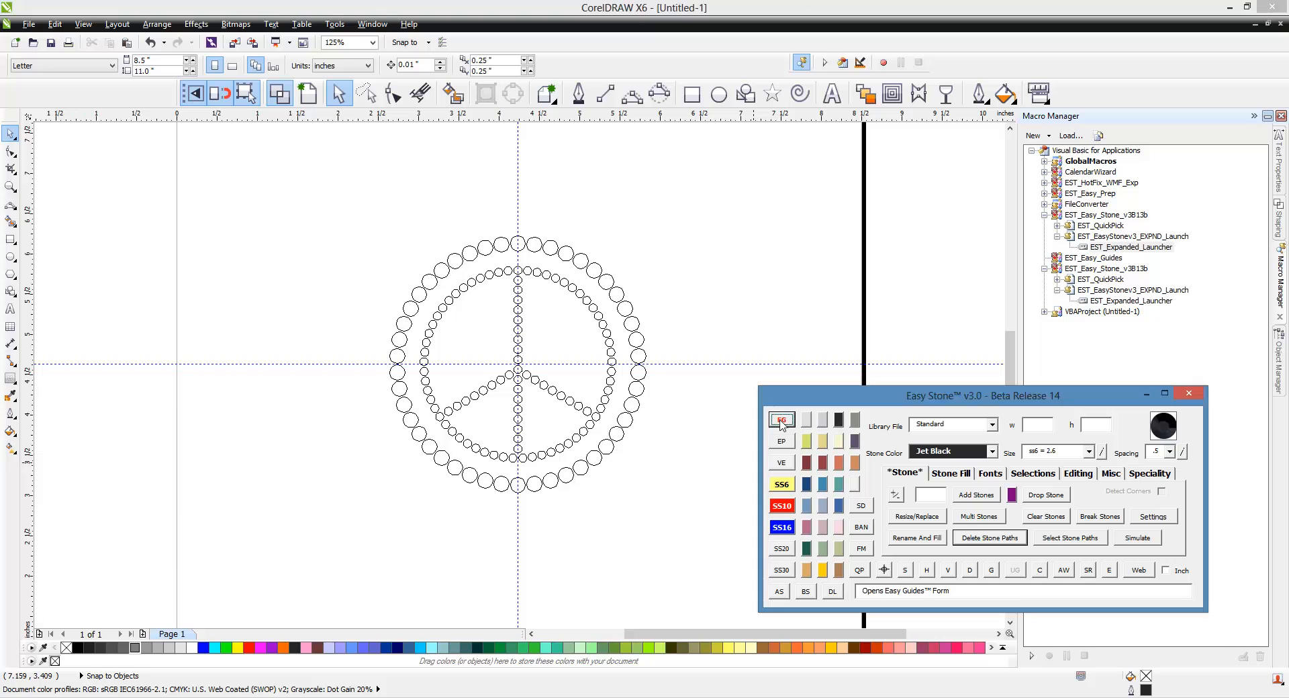
{"action": "left_click", "coordinate": [300, 94]}
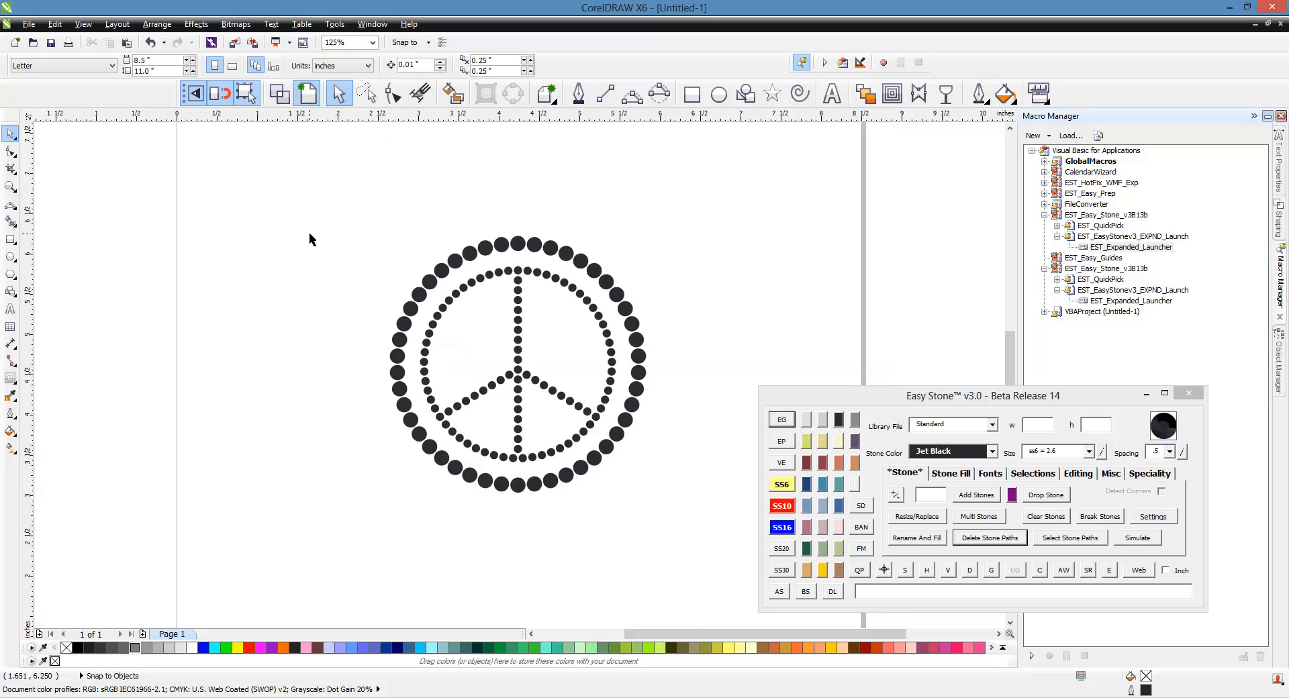
{"action": "scroll", "coordinate": [594, 375], "scroll_direction": "up", "scroll_amount": 2}
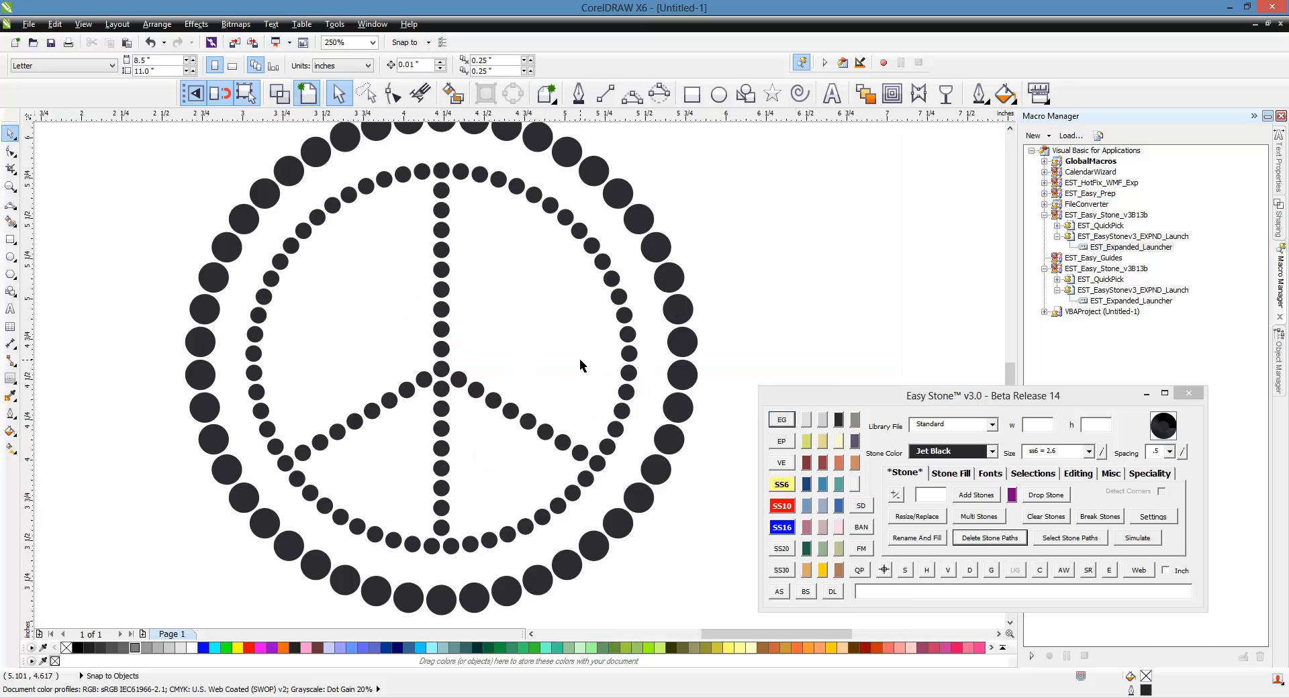
Select the upper arc of the inner ring with the top of the vertical row and recolor those stones Citrine.
{"action": "left_click", "coordinate": [366, 93]}
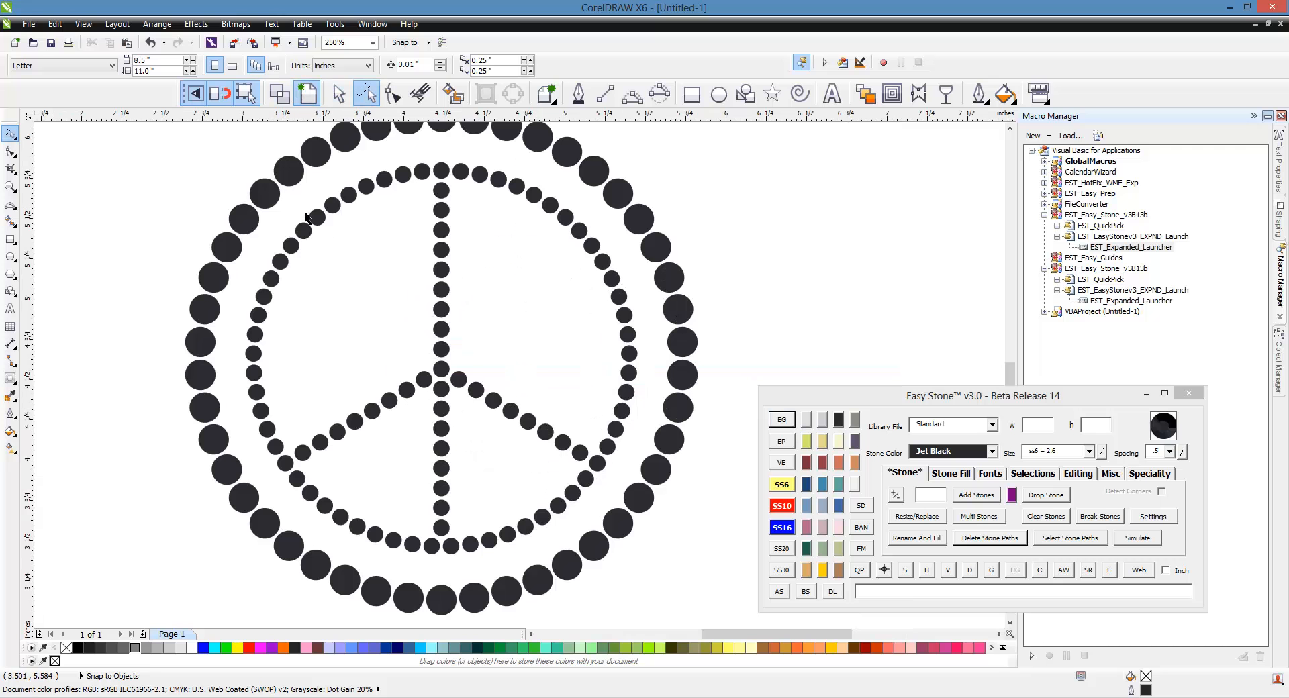
{"action": "mouse_move", "coordinate": [260, 245]}
{"action": "left_mouse_down"}
{"action": "mouse_move", "coordinate": [357, 169]}
{"action": "mouse_move", "coordinate": [425, 148]}
{"action": "mouse_move", "coordinate": [560, 176]}
{"action": "mouse_move", "coordinate": [608, 221]}
{"action": "mouse_move", "coordinate": [608, 290]}
{"action": "mouse_move", "coordinate": [445, 302]}
{"action": "mouse_move", "coordinate": [249, 289]}
{"action": "left_mouse_up"}
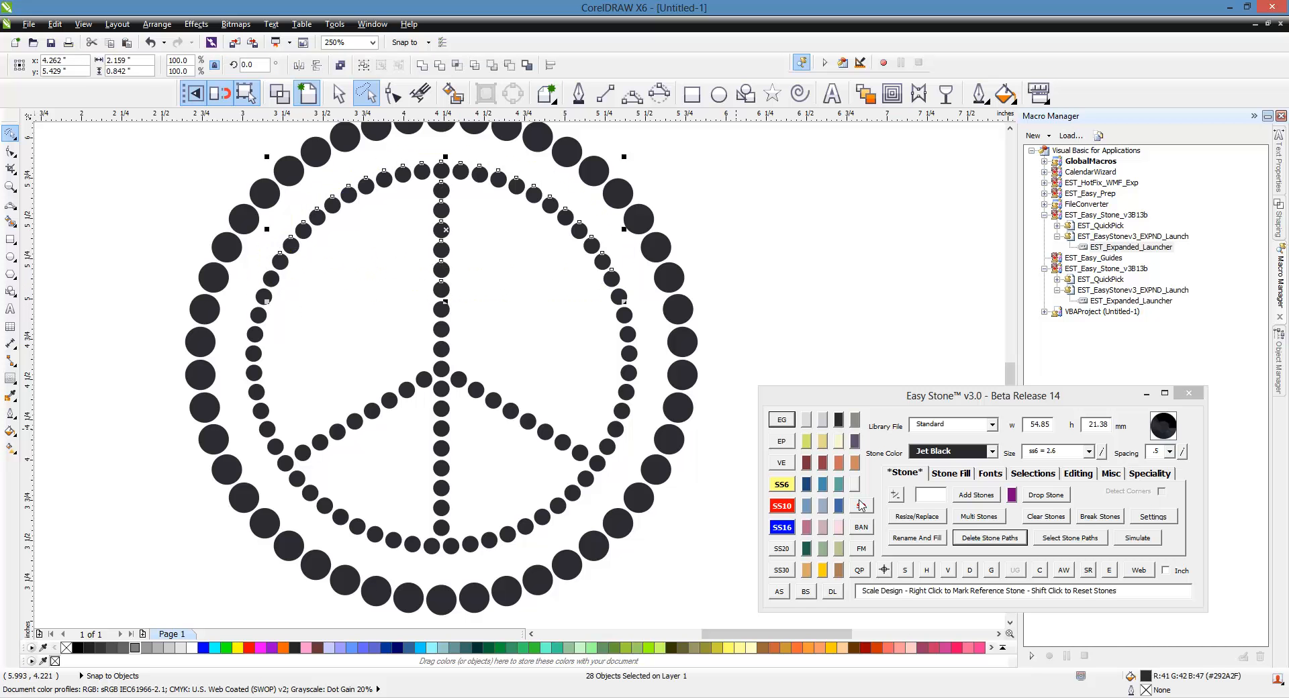
{"action": "left_click", "coordinate": [822, 441]}
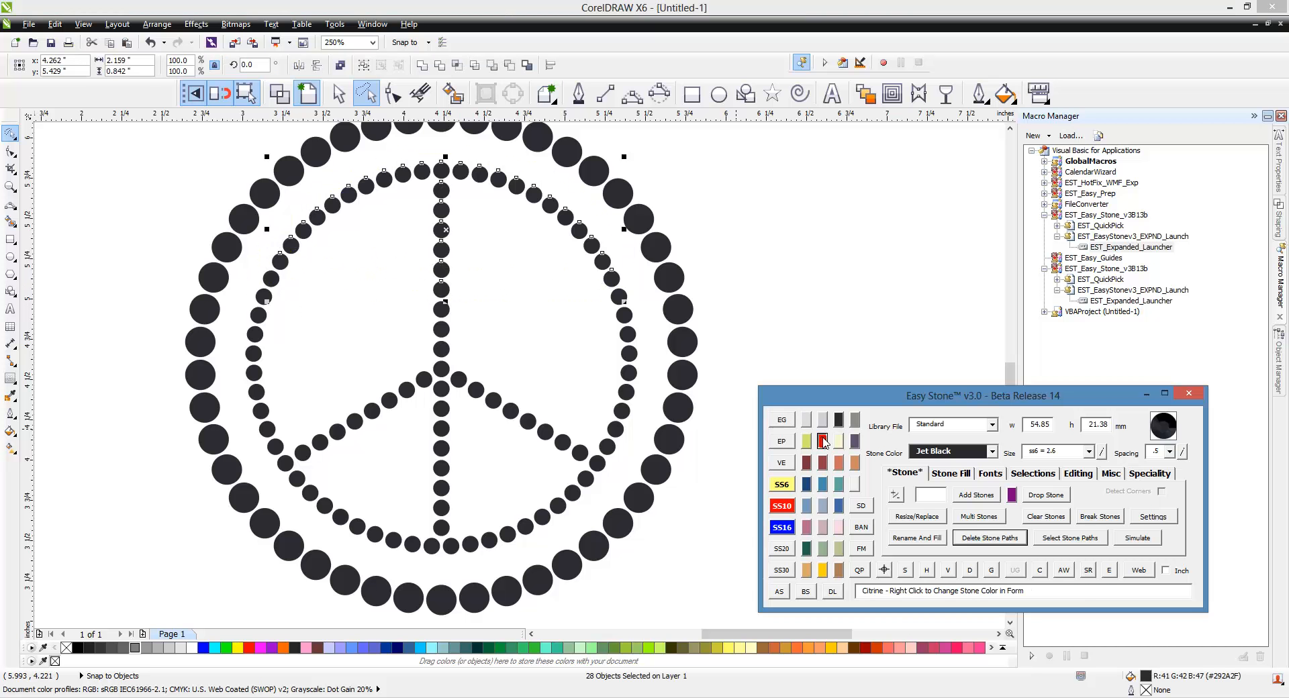
{"action": "left_click", "coordinate": [237, 325]}
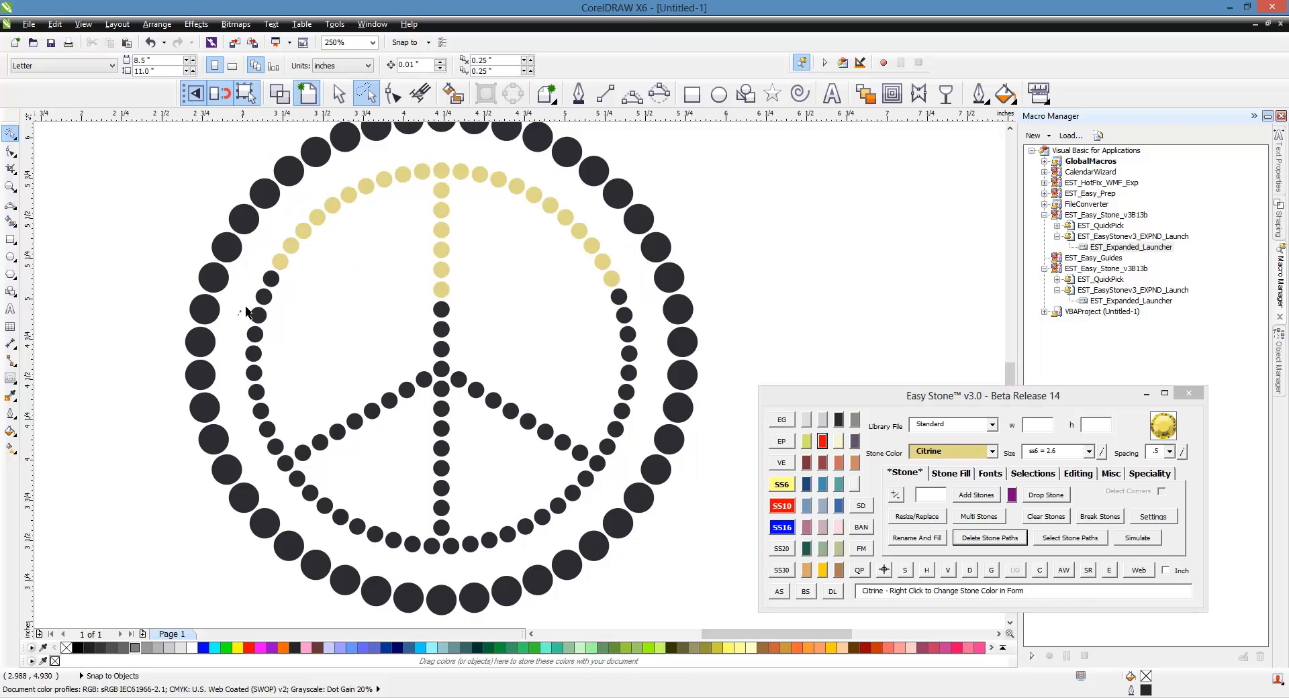
Recolor the middle band of inner ring and spoke stones Emerald Green and the lower band Lt Siam.
{"action": "mouse_move", "coordinate": [246, 312]}
{"action": "left_mouse_down"}
{"action": "mouse_move", "coordinate": [590, 293]}
{"action": "mouse_move", "coordinate": [673, 345]}
{"action": "mouse_move", "coordinate": [629, 403]}
{"action": "mouse_move", "coordinate": [352, 433]}
{"action": "mouse_move", "coordinate": [241, 314]}
{"action": "left_mouse_up"}
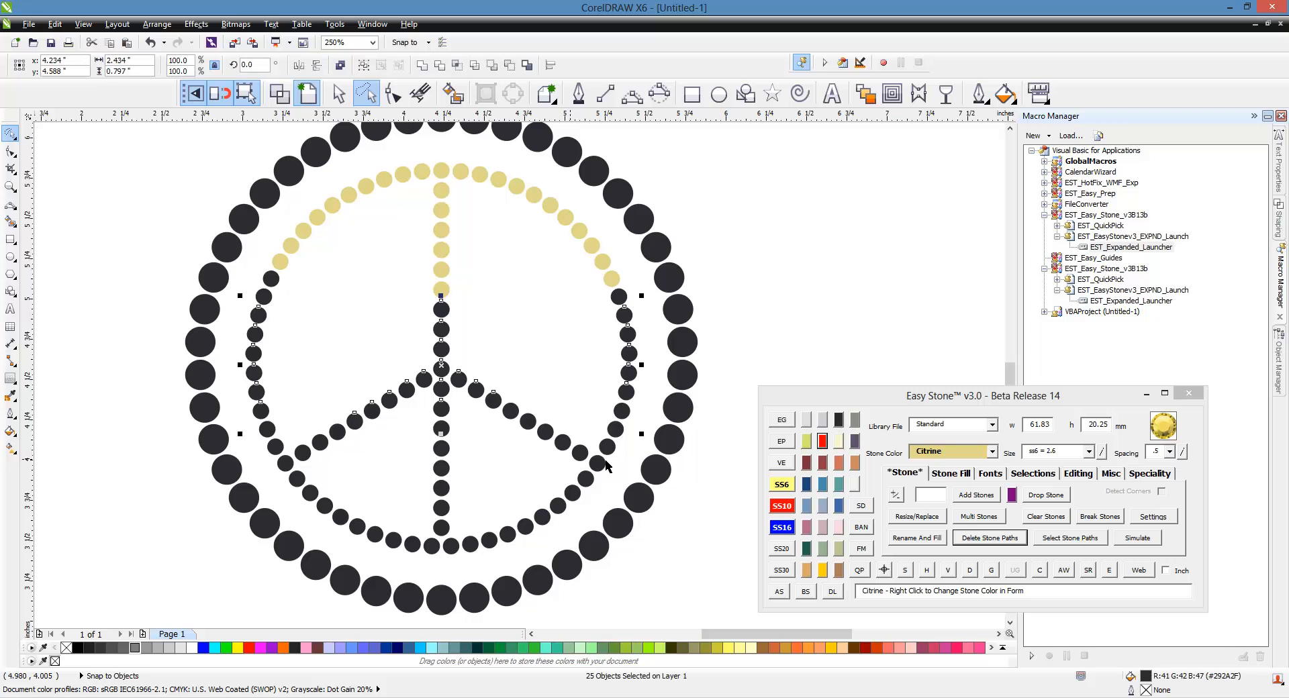
{"action": "left_click", "coordinate": [805, 548]}
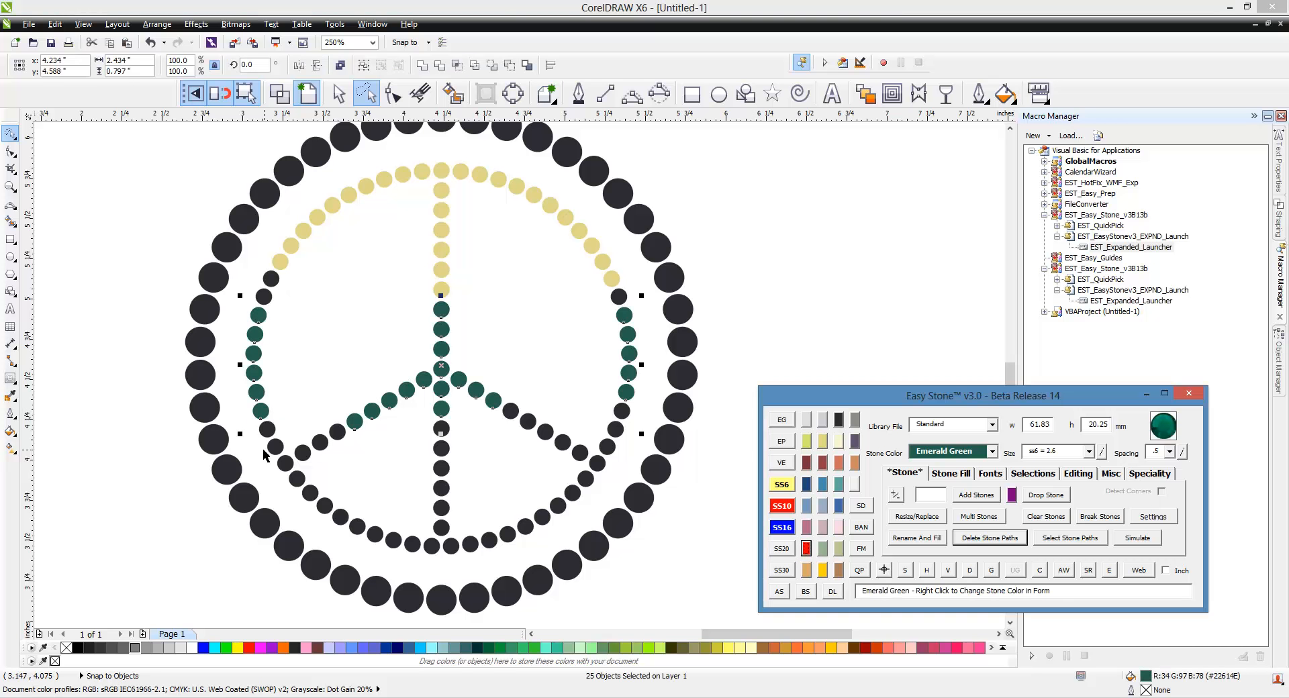
{"action": "mouse_move", "coordinate": [266, 455]}
{"action": "left_mouse_down"}
{"action": "mouse_move", "coordinate": [243, 438]}
{"action": "mouse_move", "coordinate": [328, 418]}
{"action": "mouse_move", "coordinate": [592, 413]}
{"action": "mouse_move", "coordinate": [620, 464]}
{"action": "mouse_move", "coordinate": [538, 548]}
{"action": "mouse_move", "coordinate": [477, 571]}
{"action": "mouse_move", "coordinate": [326, 549]}
{"action": "mouse_move", "coordinate": [294, 535]}
{"action": "left_mouse_up"}
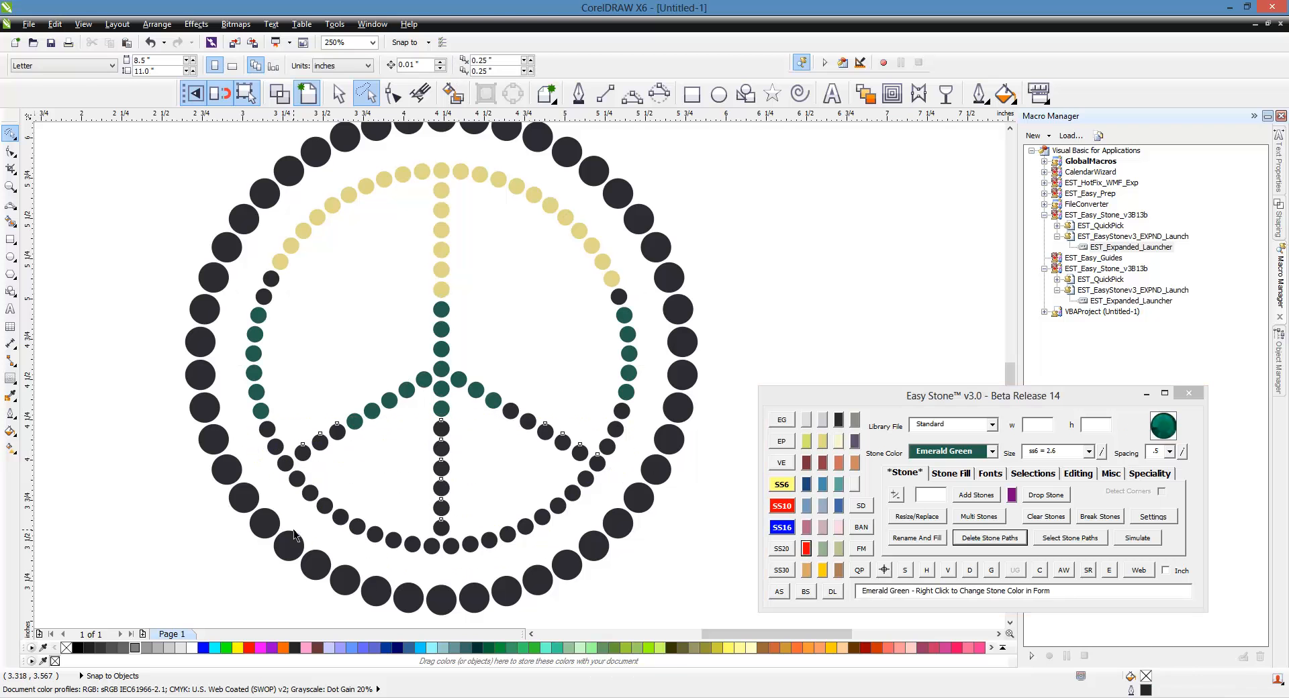
{"action": "left_click", "coordinate": [822, 463]}
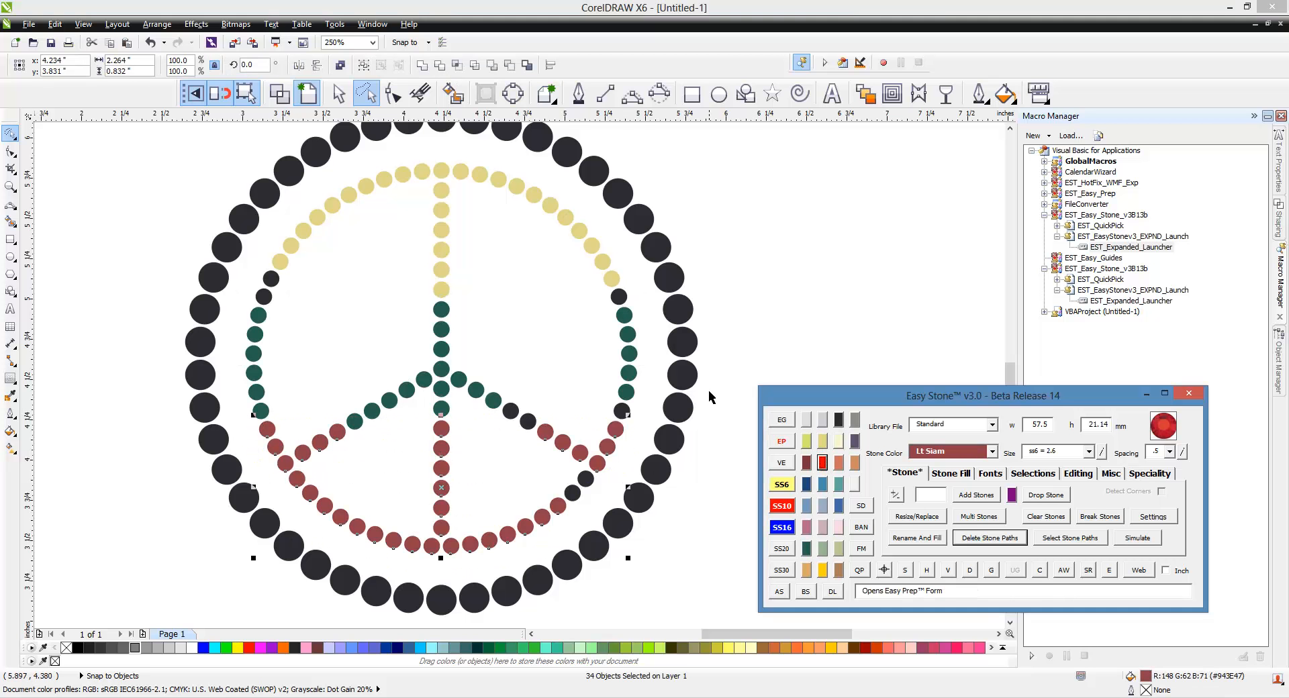
{"action": "left_click", "coordinate": [749, 343]}
Recolor the two missed black stones on the lower-right inner ring and the lower one on the right spoke Lt Siam.
{"action": "left_click", "coordinate": [574, 490]}
{"action": "scroll", "coordinate": [584, 485], "scroll_direction": "up", "scroll_amount": 1}
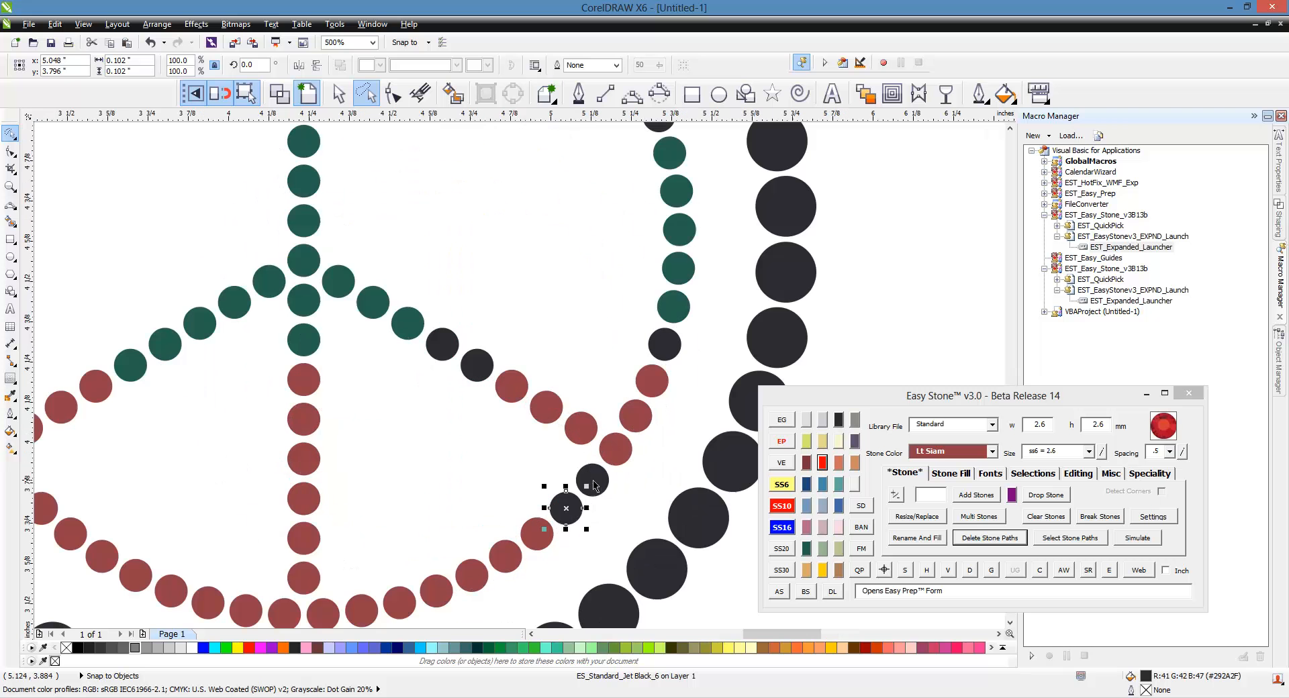
{"action": "left_click", "coordinate": [594, 483], "text": "shift"}
{"action": "left_click", "coordinate": [474, 364], "text": "shift"}
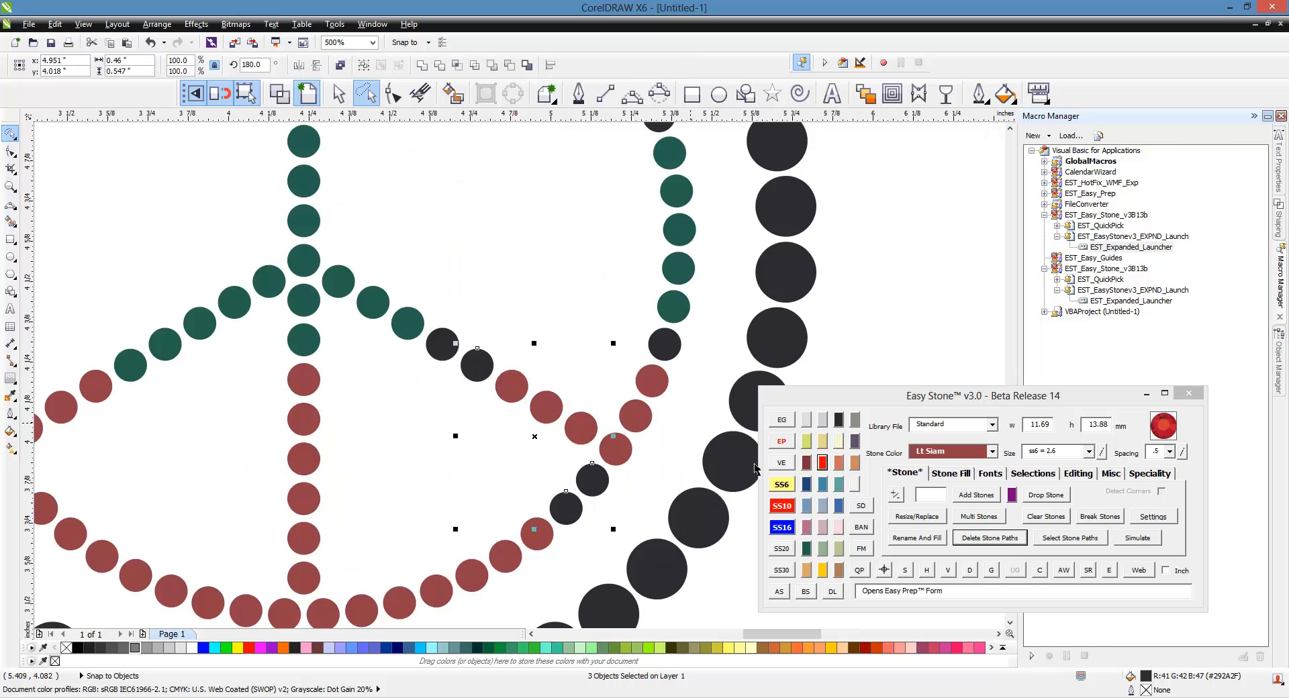
{"action": "left_click", "coordinate": [822, 463]}
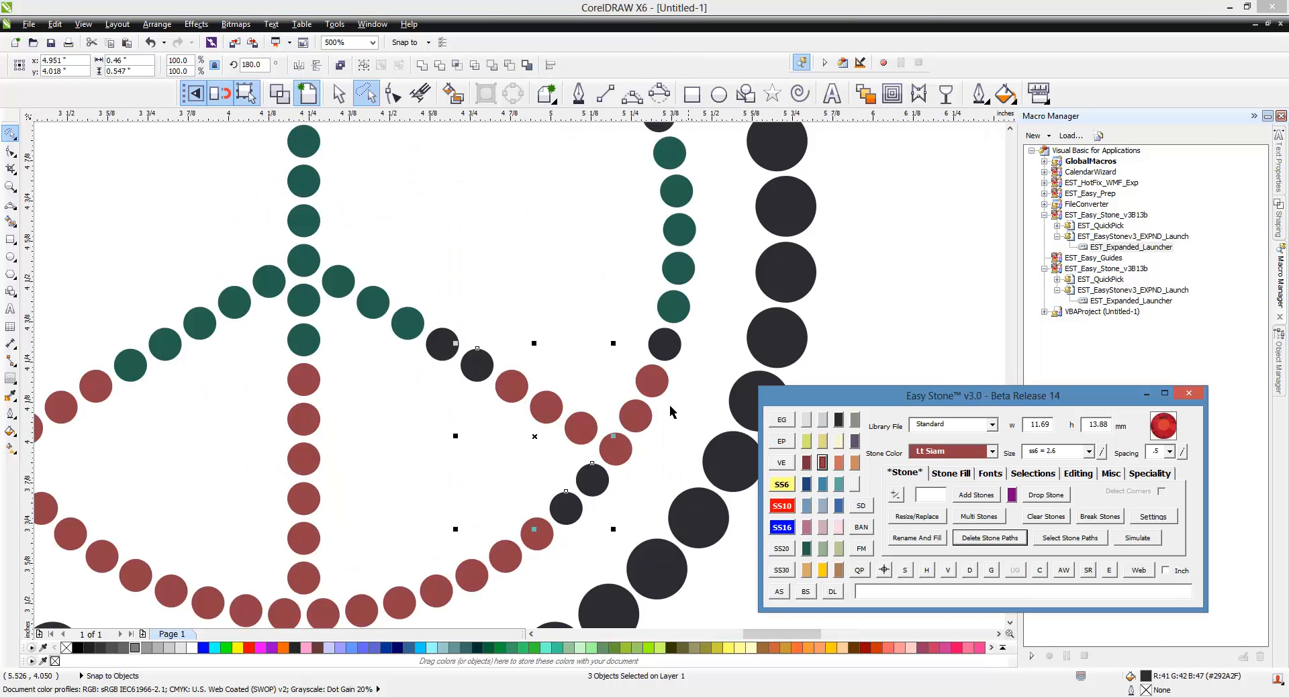
{"action": "left_click", "coordinate": [822, 462]}
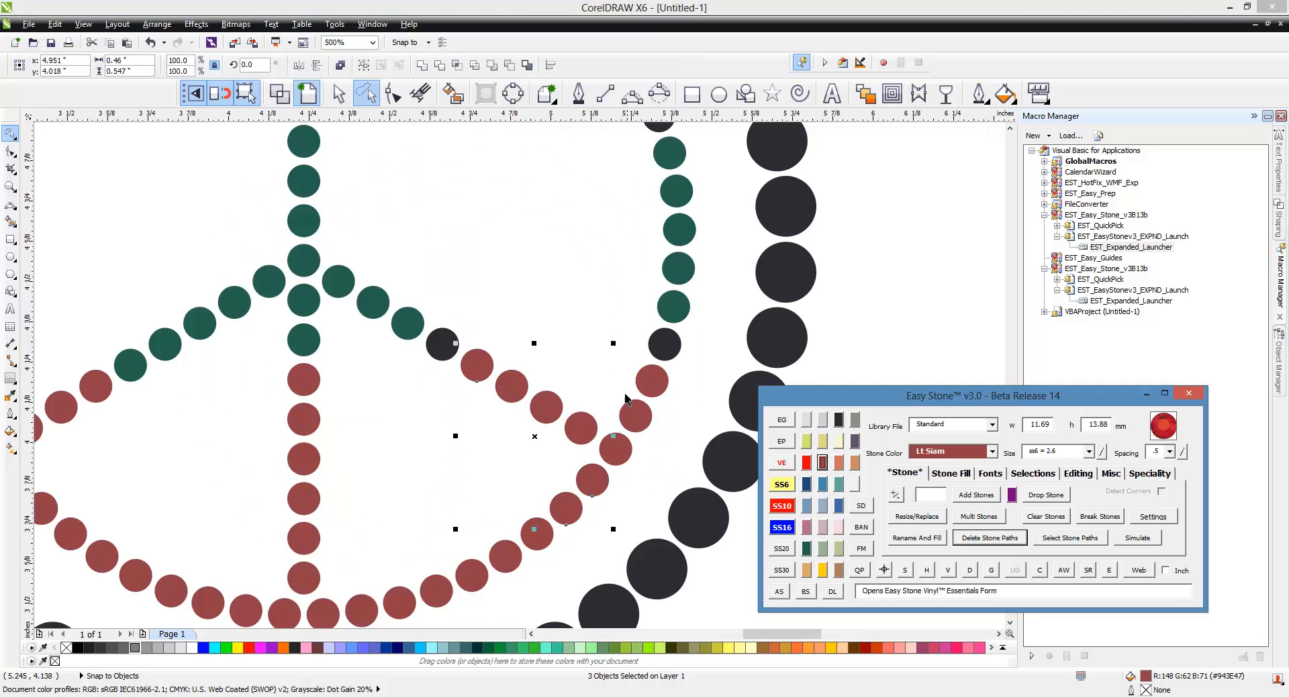
Recolor the remaining black stones on the right spoke and the adjacent right side of the inner ring Emerald Green.
{"action": "left_click", "coordinate": [651, 346]}
{"action": "left_click", "coordinate": [444, 345], "text": "shift"}
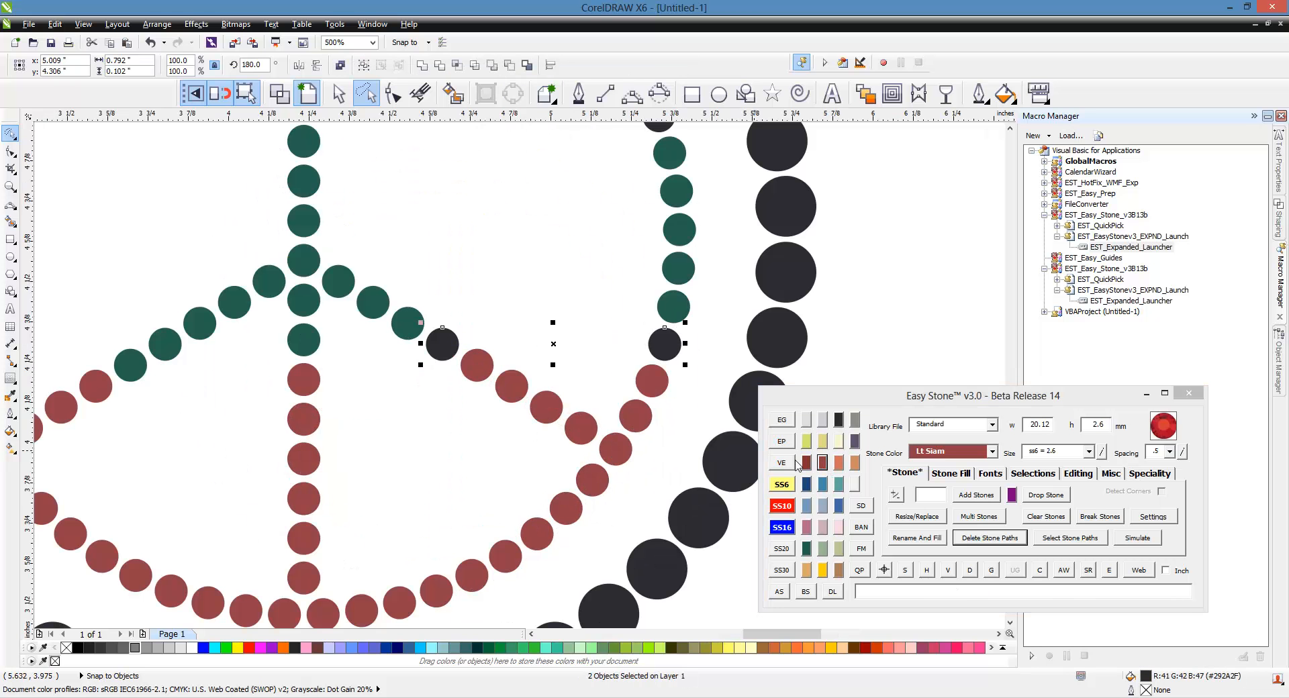
{"action": "left_click", "coordinate": [806, 548]}
{"action": "left_click", "coordinate": [581, 332]}
{"action": "scroll", "coordinate": [545, 417], "scroll_direction": "down", "scroll_amount": 2}
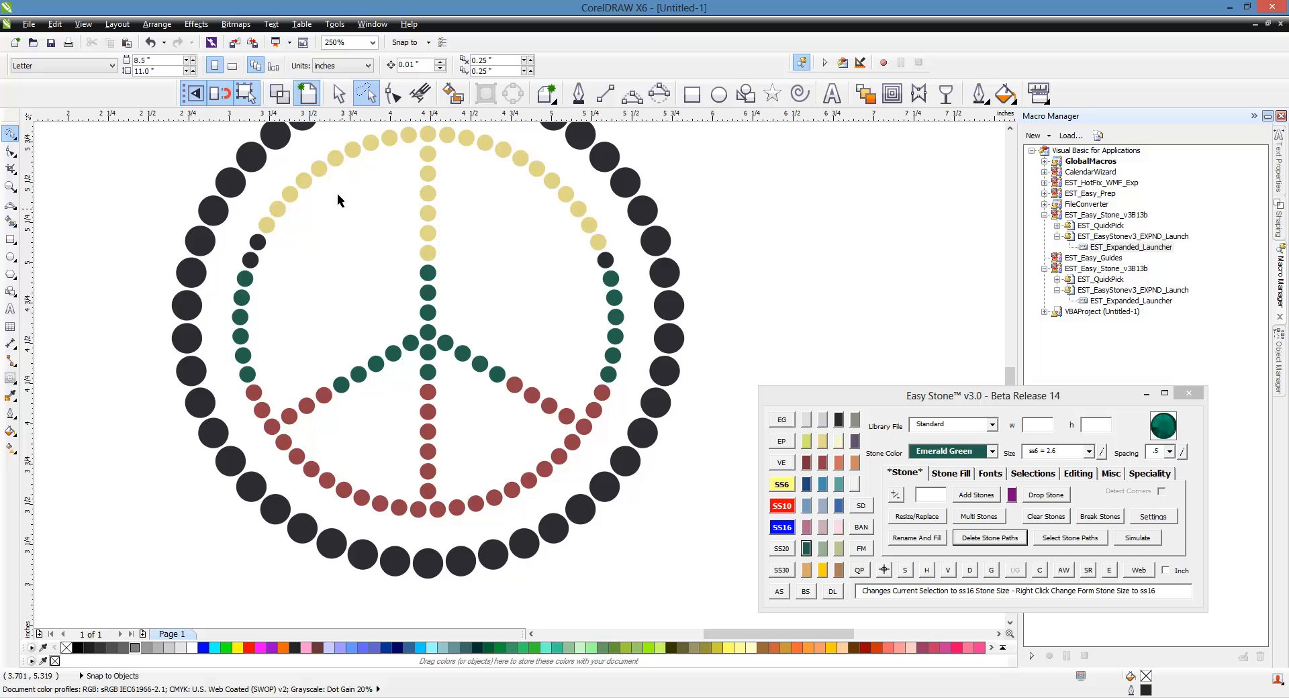
Recolor the leftover black stones between the Citrine and Emerald Green sections of the inner ring Citrine.
{"action": "mouse_move", "coordinate": [584, 232]}
{"action": "left_mouse_down"}
{"action": "mouse_move", "coordinate": [625, 256]}
{"action": "mouse_move", "coordinate": [587, 276]}
{"action": "mouse_move", "coordinate": [224, 284]}
{"action": "left_mouse_up"}
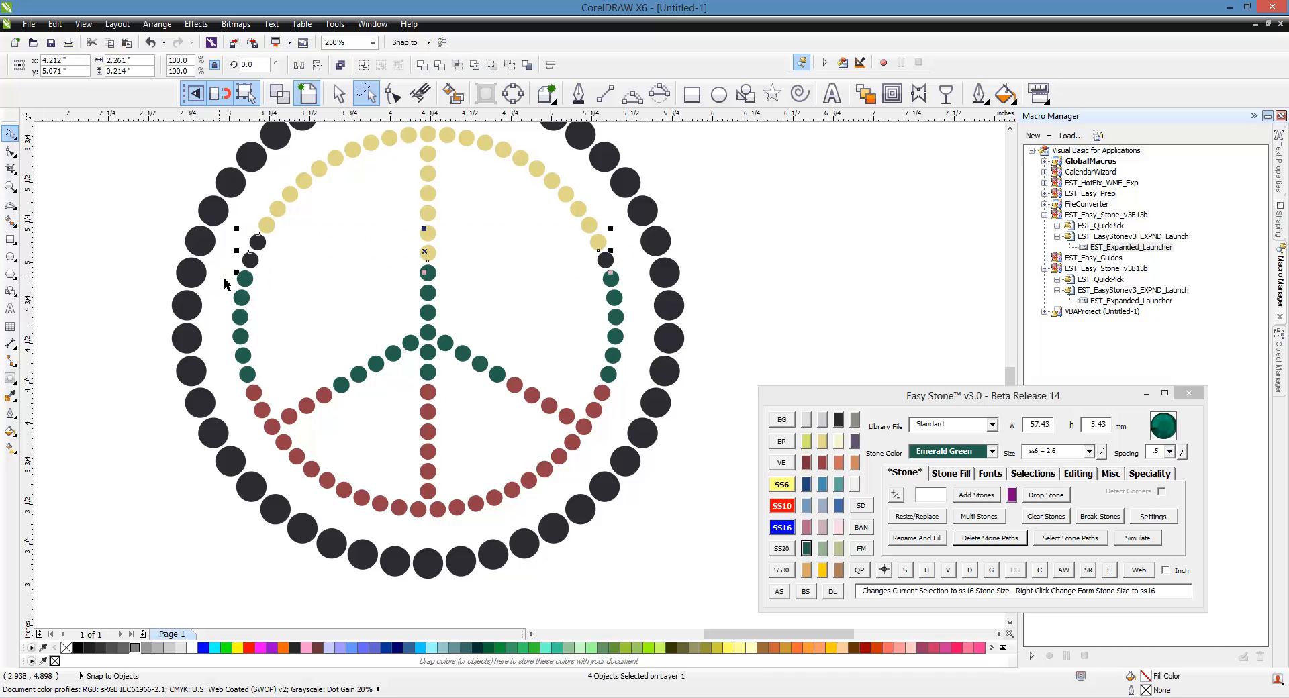
{"action": "left_click", "coordinate": [821, 441]}
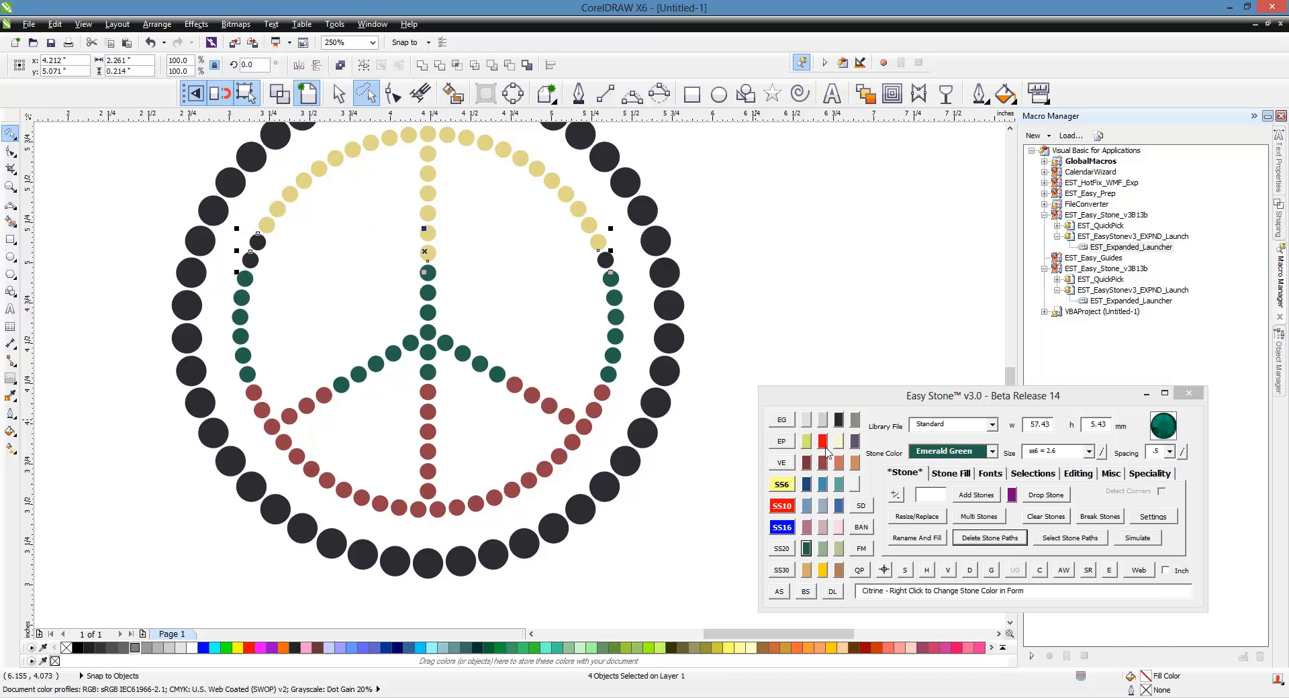
{"action": "left_click", "coordinate": [605, 260]}
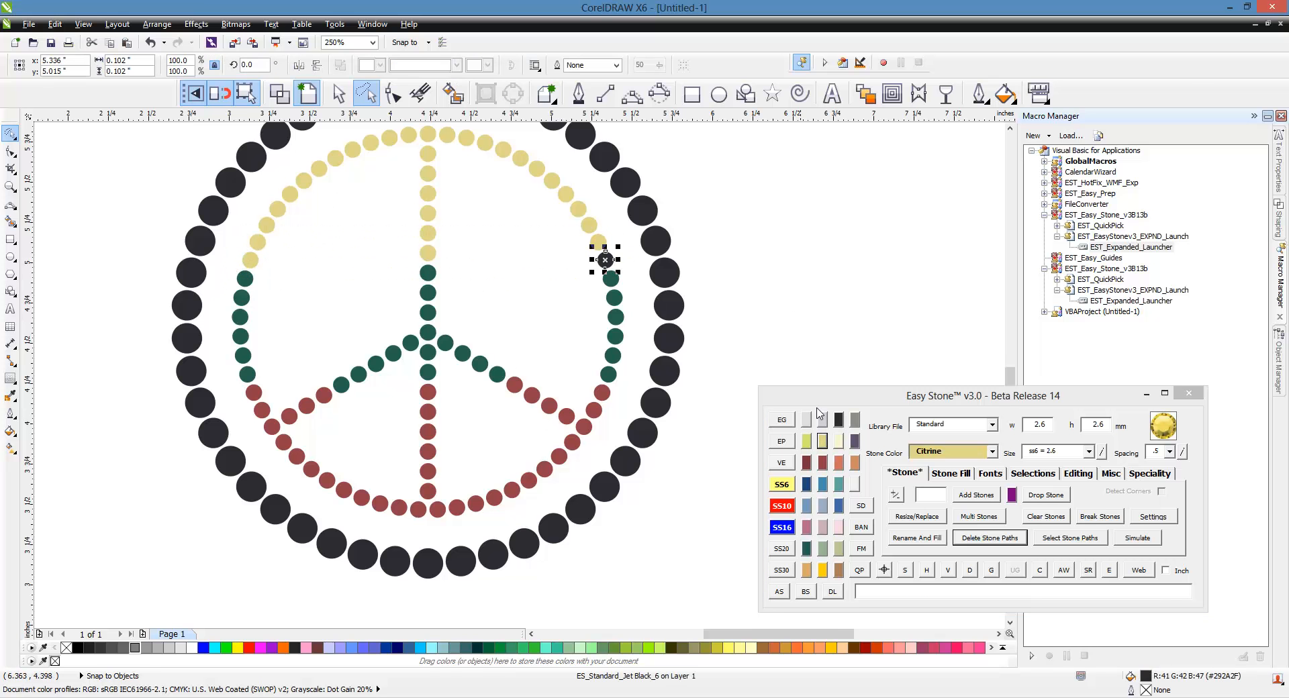
{"action": "left_click", "coordinate": [750, 273]}
{"action": "scroll", "coordinate": [550, 360], "scroll_direction": "down", "scroll_amount": 1}
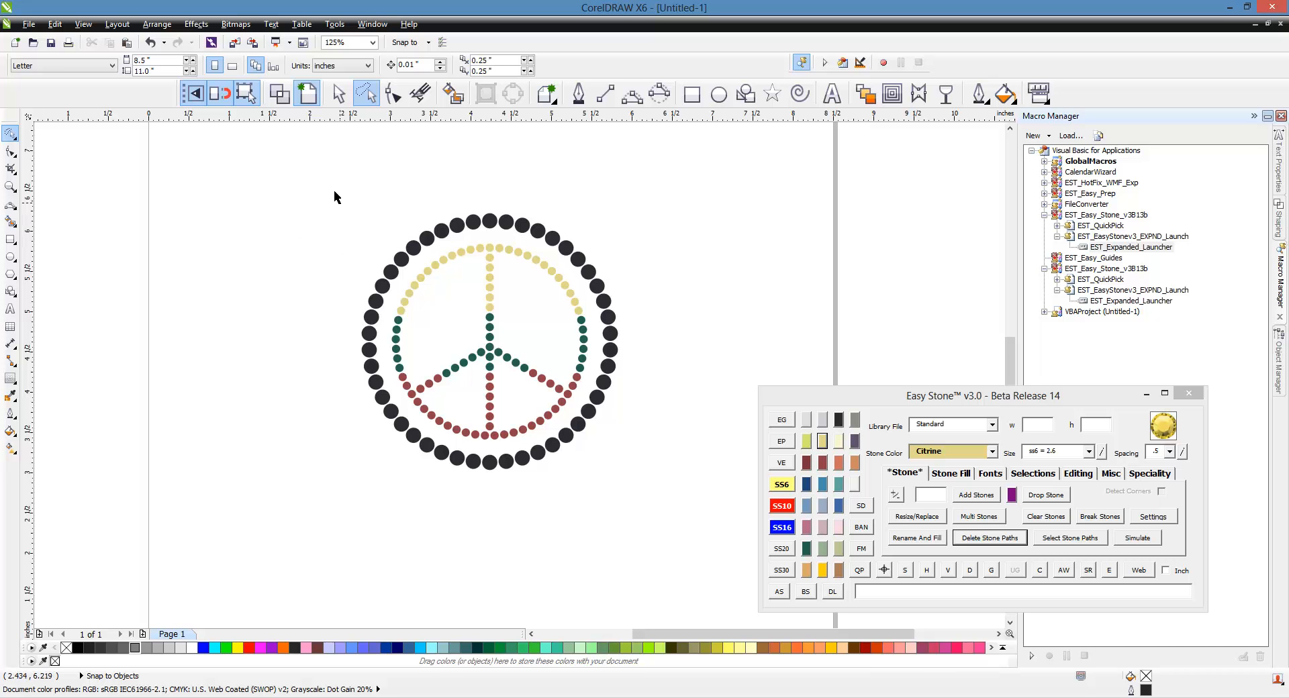
Add a weedbox around the whole peace sign design.
{"action": "left_click", "coordinate": [338, 94]}
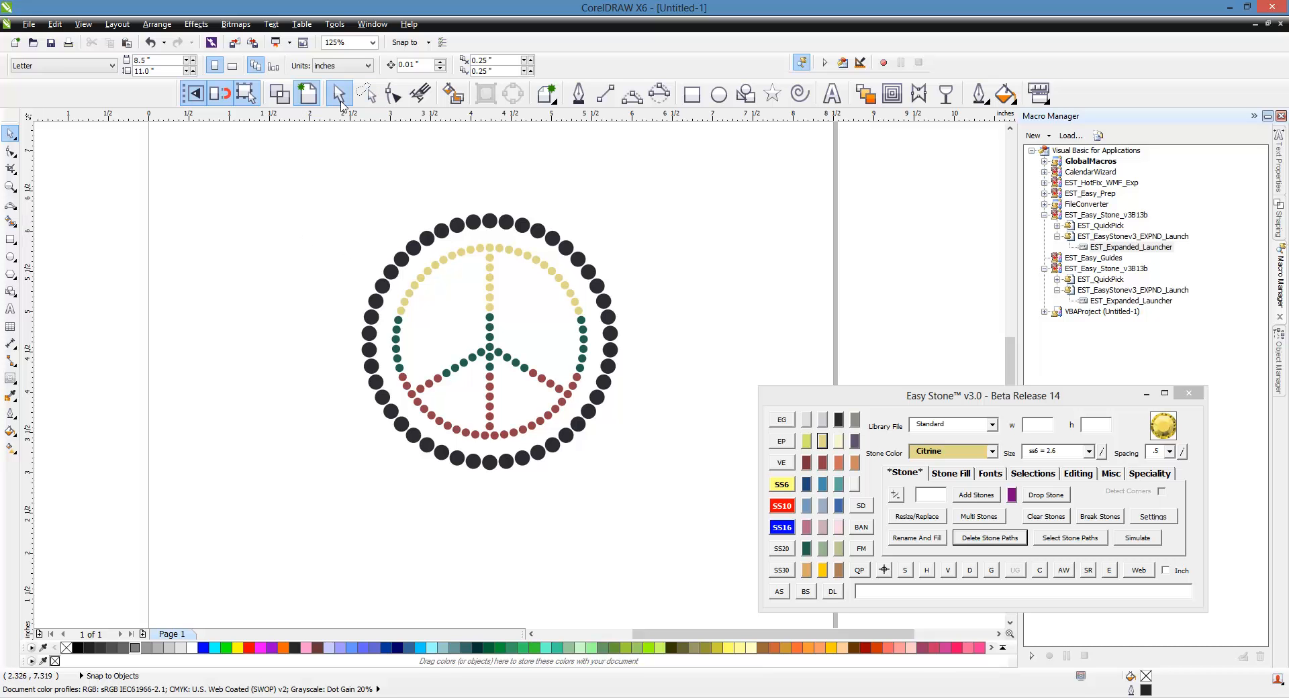
{"action": "mouse_move", "coordinate": [319, 190]}
{"action": "left_mouse_down"}
{"action": "mouse_move", "coordinate": [509, 403]}
{"action": "mouse_move", "coordinate": [657, 503]}
{"action": "left_mouse_up"}
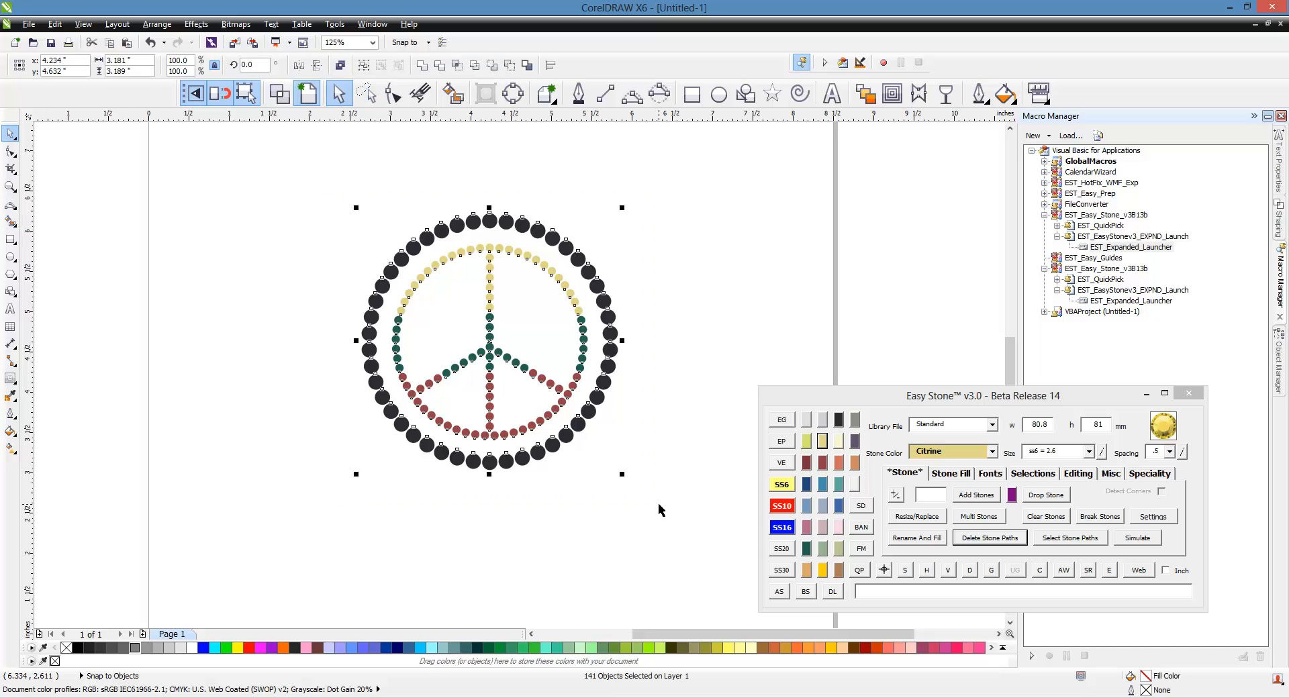
{"action": "left_click", "coordinate": [1063, 570]}
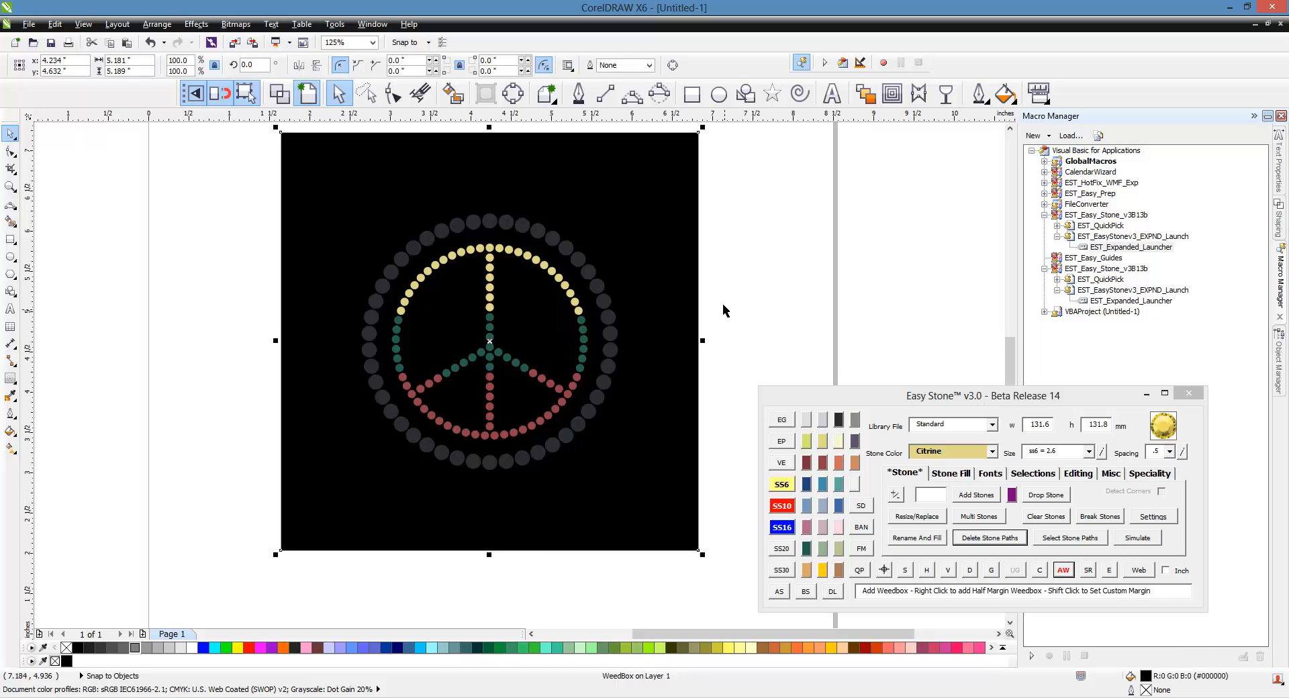
Try a red fill on the weedbox, and replace it with pink.
{"action": "left_click", "coordinate": [245, 645]}
{"action": "left_click", "coordinate": [243, 408]}
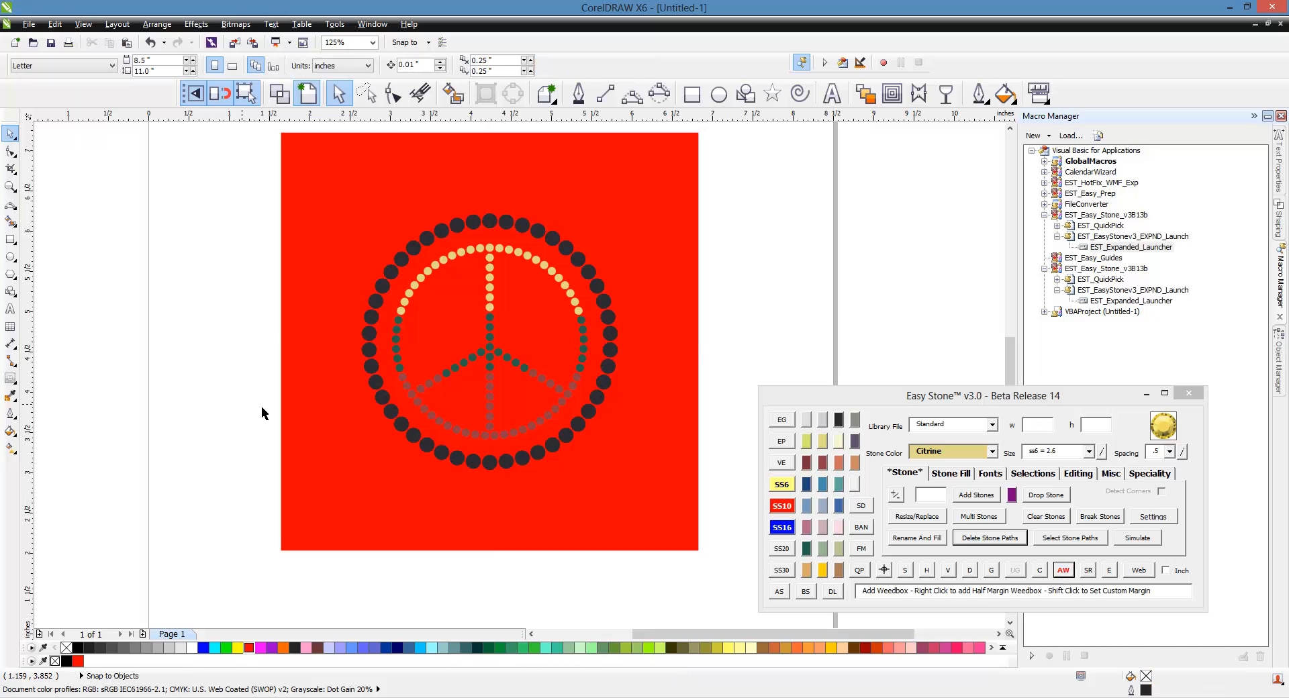
{"action": "left_click", "coordinate": [400, 461]}
{"action": "left_click", "coordinate": [306, 647]}
{"action": "left_click", "coordinate": [203, 276]}
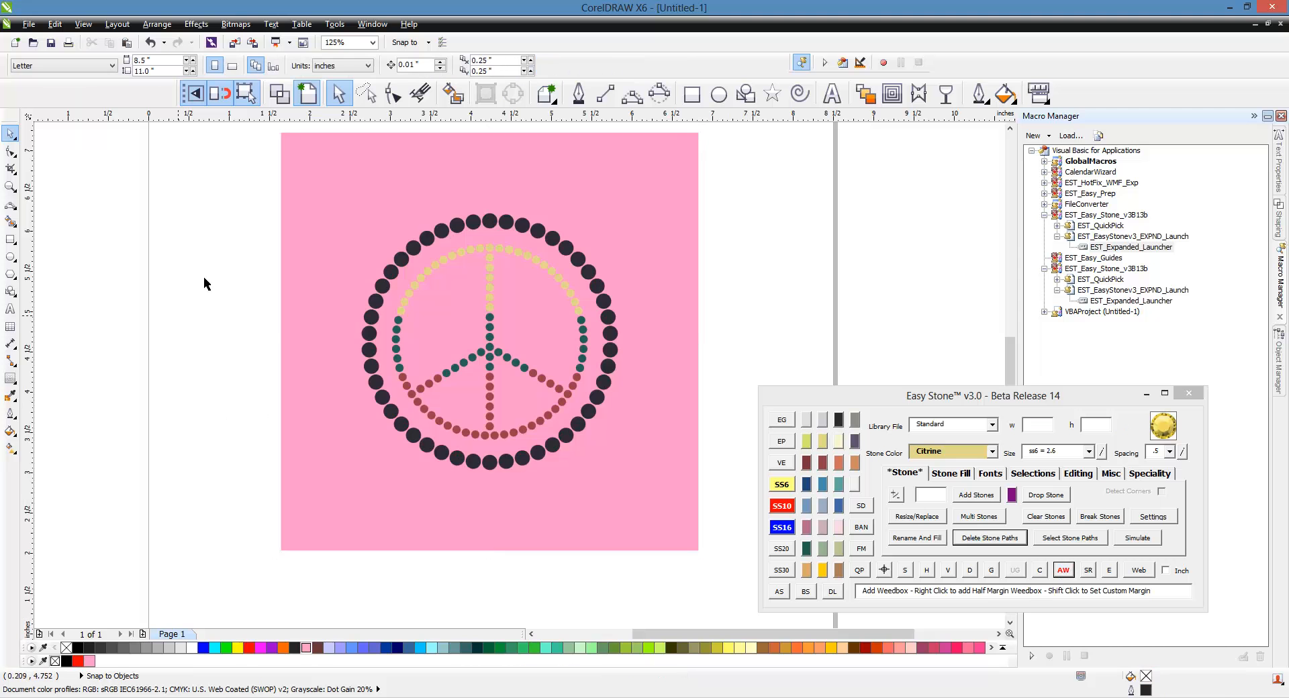
Select the peace sign together with its weedbox and open the advanced vector file export for it.
{"action": "scroll", "coordinate": [355, 356], "scroll_direction": "down", "scroll_amount": 2}
{"action": "left_click_drag", "start_coordinate": [278, 221], "coordinate": [569, 492]}
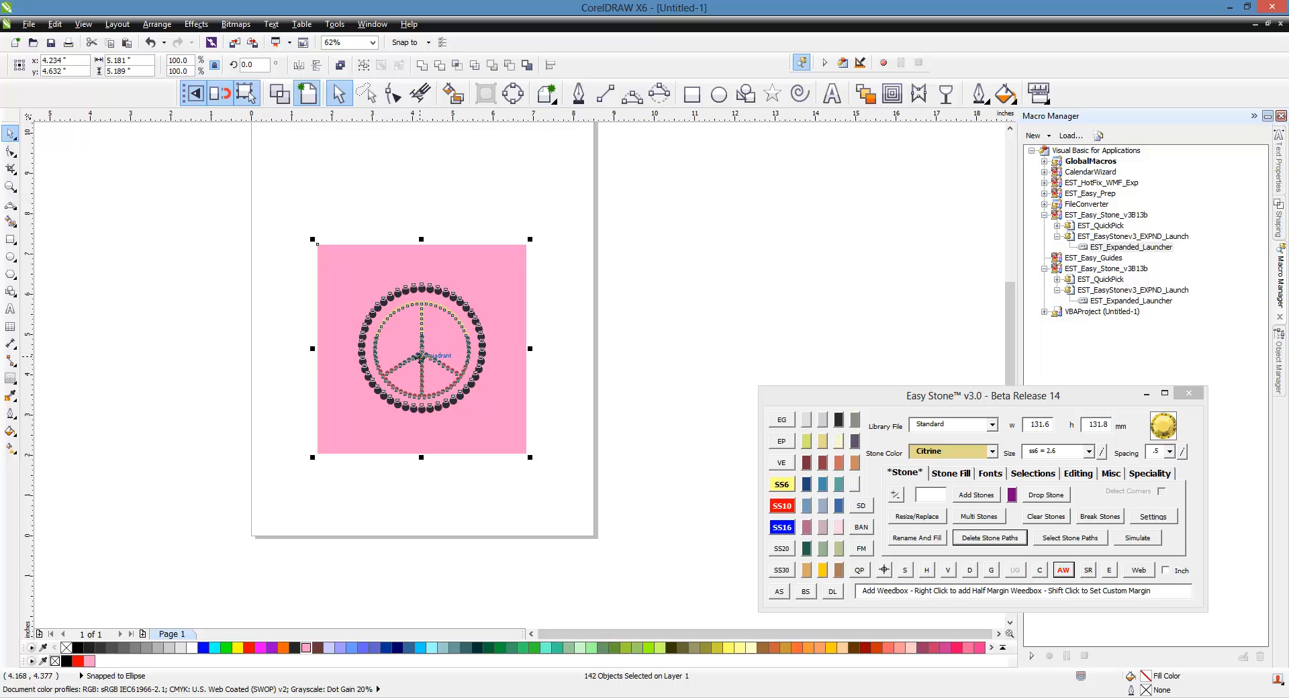
{"action": "left_click", "coordinate": [1119, 473]}
{"action": "left_click", "coordinate": [1119, 511]}
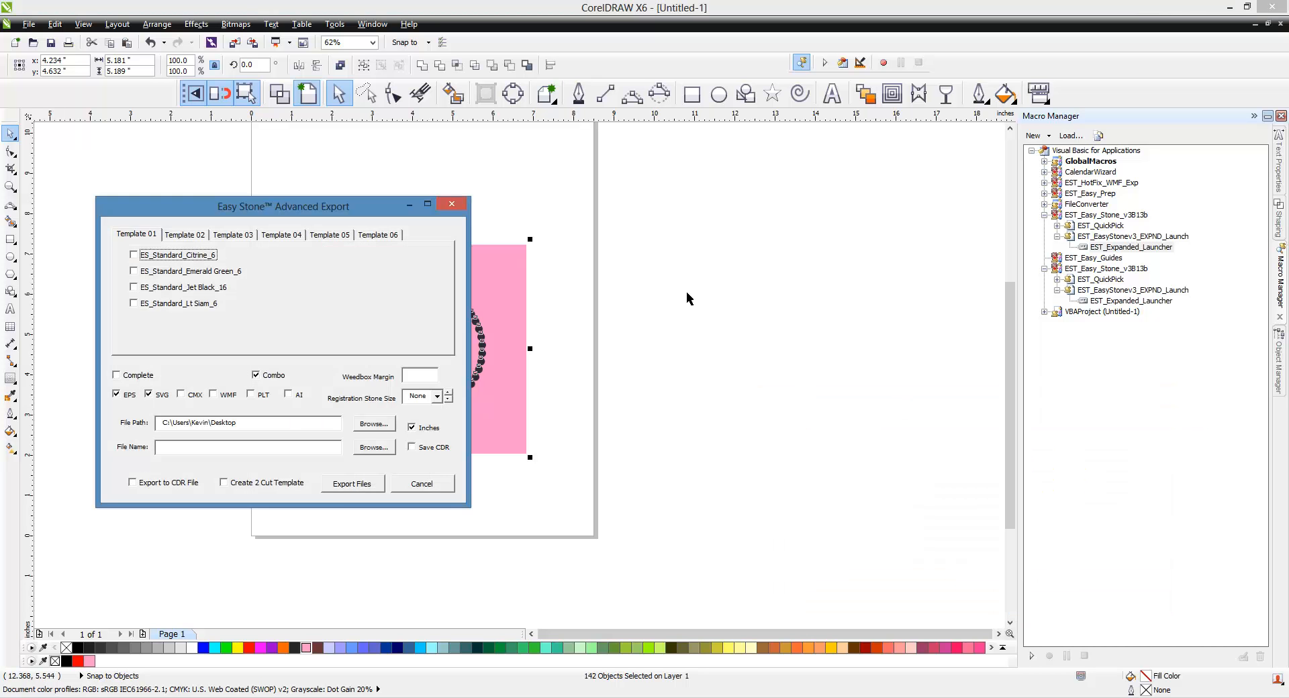
{"action": "left_click_drag", "start_coordinate": [319, 216], "coordinate": [842, 251]}
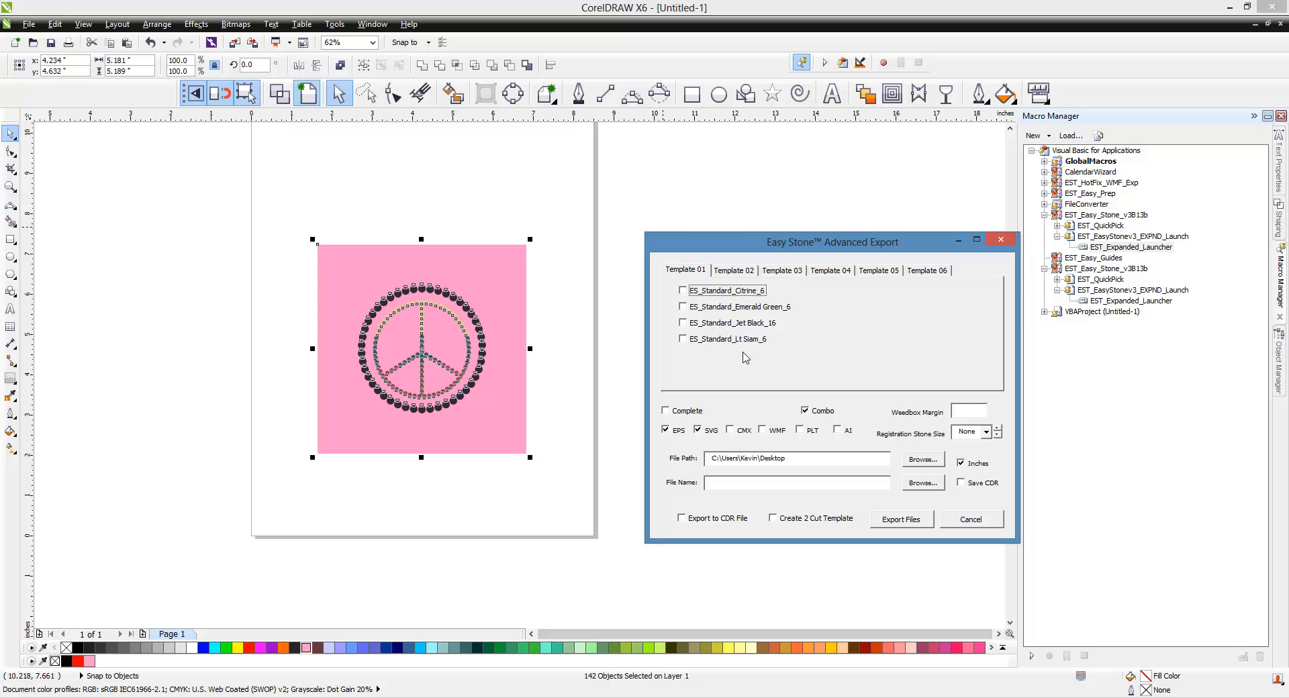
Include the Citrine 6, Emerald Green 6, Jet Black 16 and Lt Siam 6 stones in Template 01.
{"action": "left_click", "coordinate": [713, 293]}
{"action": "left_click", "coordinate": [711, 307]}
{"action": "left_click", "coordinate": [708, 323]}
{"action": "left_click", "coordinate": [704, 339]}
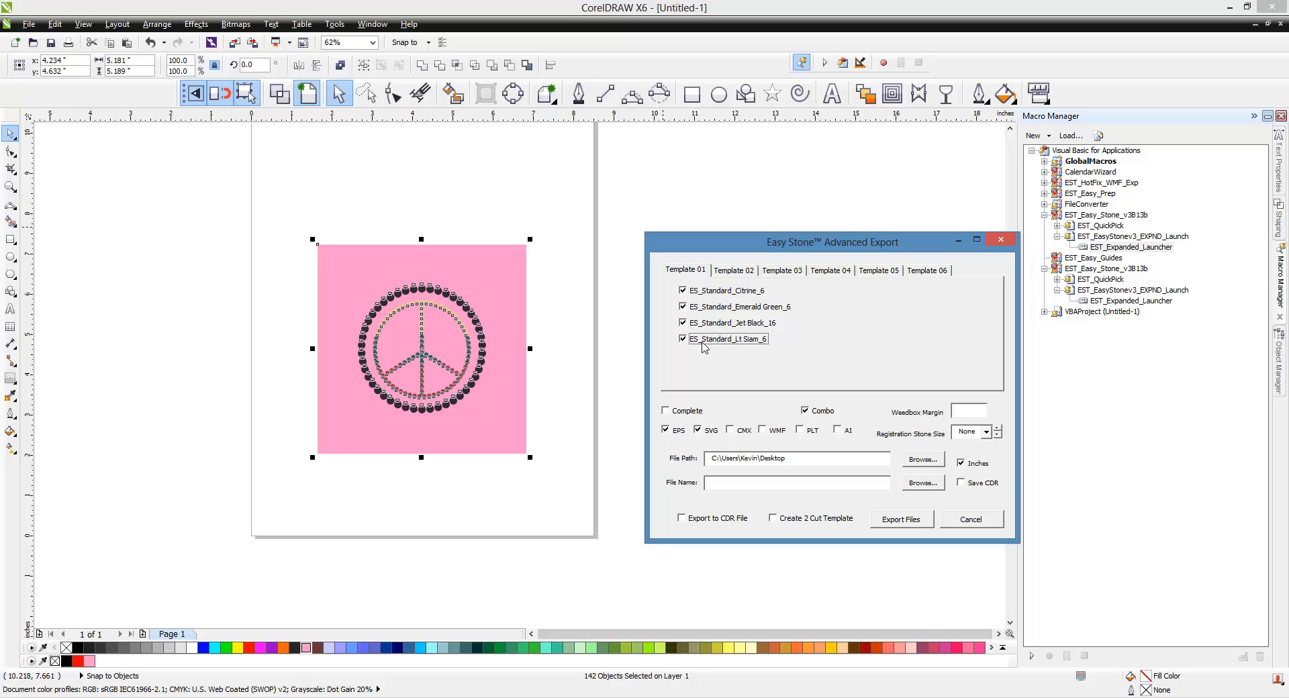
Export the complete design without combo or EPS output as an SVG file named SamplePeace.
{"action": "left_click", "coordinate": [678, 411]}
{"action": "left_click", "coordinate": [817, 412]}
{"action": "left_click", "coordinate": [665, 430]}
{"action": "left_click", "coordinate": [755, 482]}
{"action": "type", "text": "SamplePeace"}
{"action": "left_click", "coordinate": [913, 522]}
{"action": "left_click", "coordinate": [691, 353]}
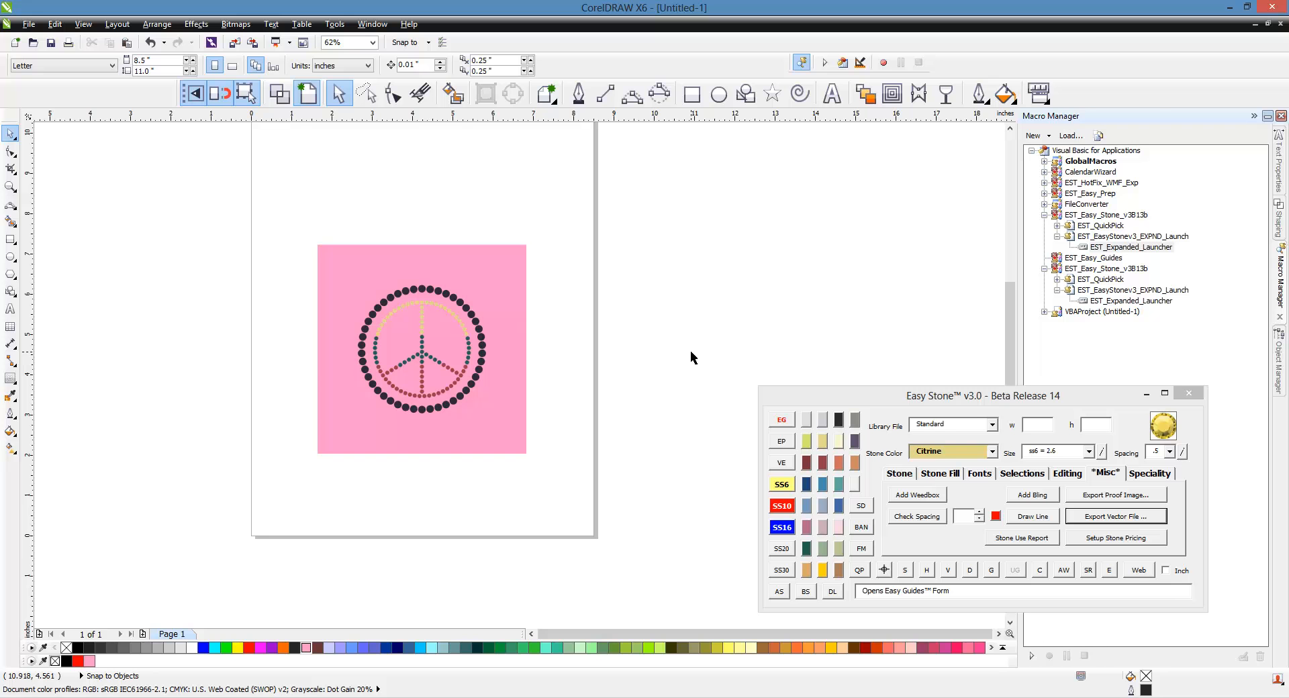
Switch to Silhouette Studio and bring the exported peace sign file onto the 12x12 page.
{"action": "key", "text": "alt+Tab"}
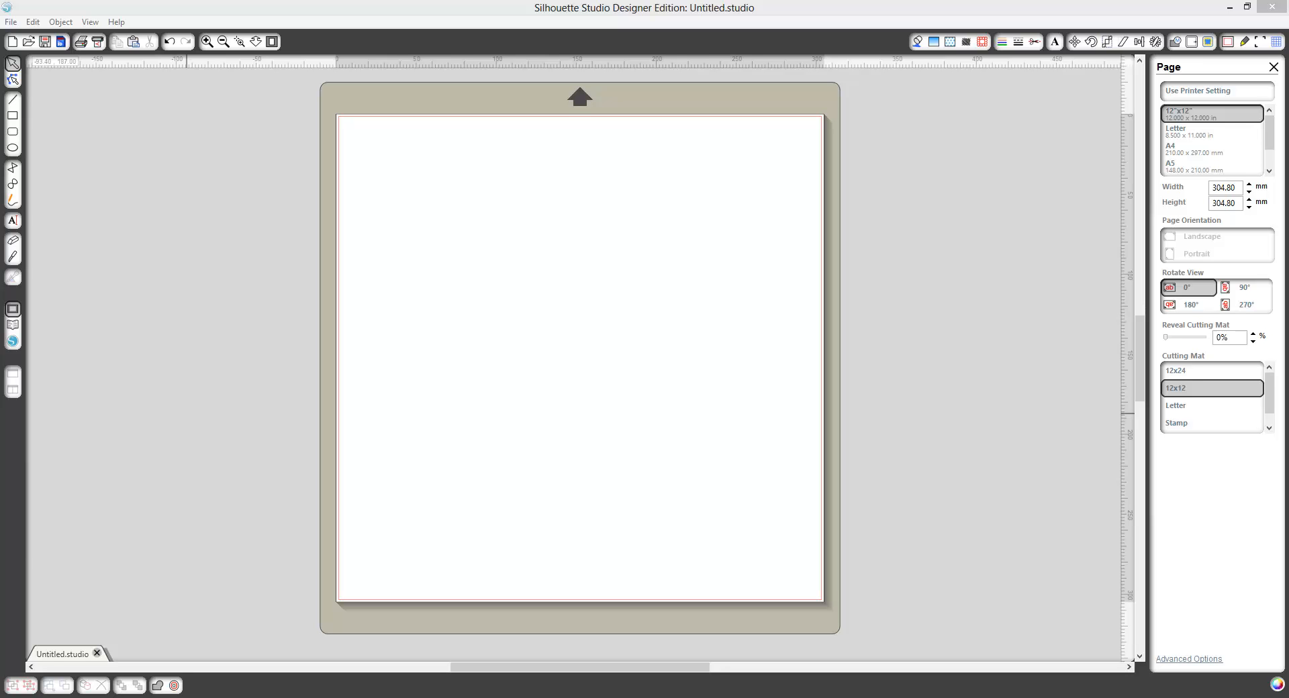
{"action": "left_click_drag", "start_coordinate": [446, 351], "coordinate": [583, 341]}
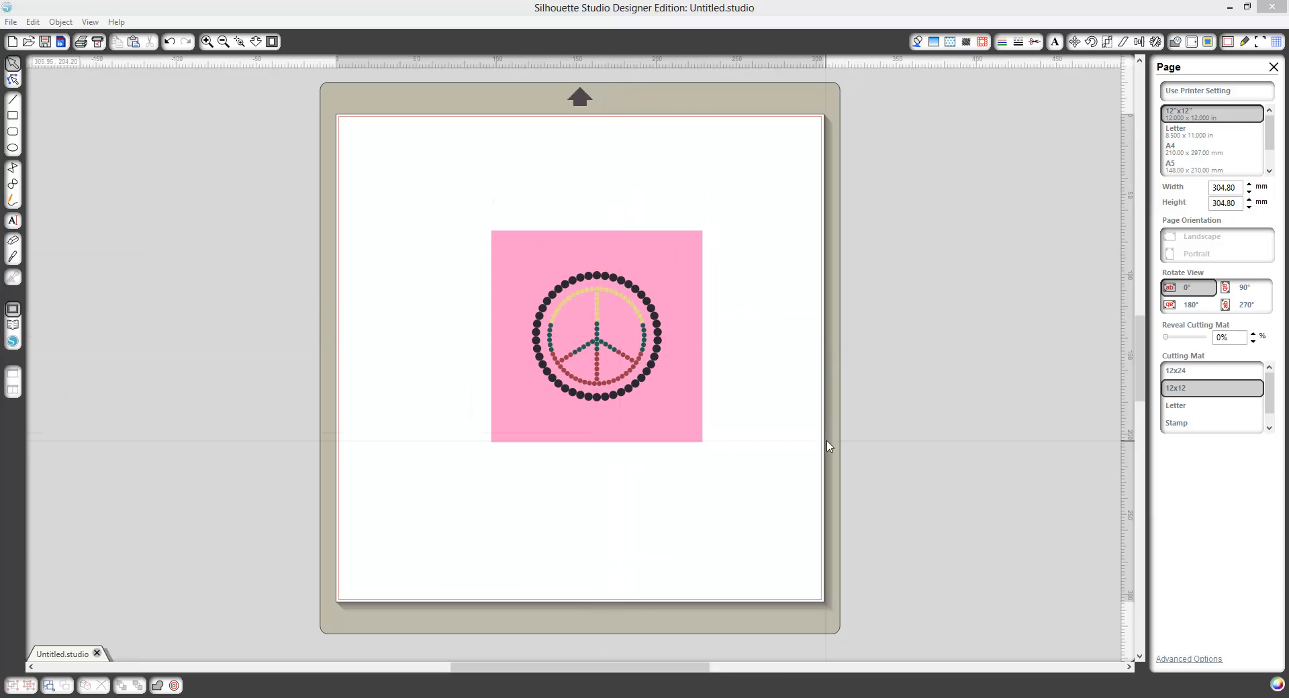
Ungroup the imported peace sign design twice so its stones and weedbox become separate objects.
{"action": "right_click", "coordinate": [686, 378]}
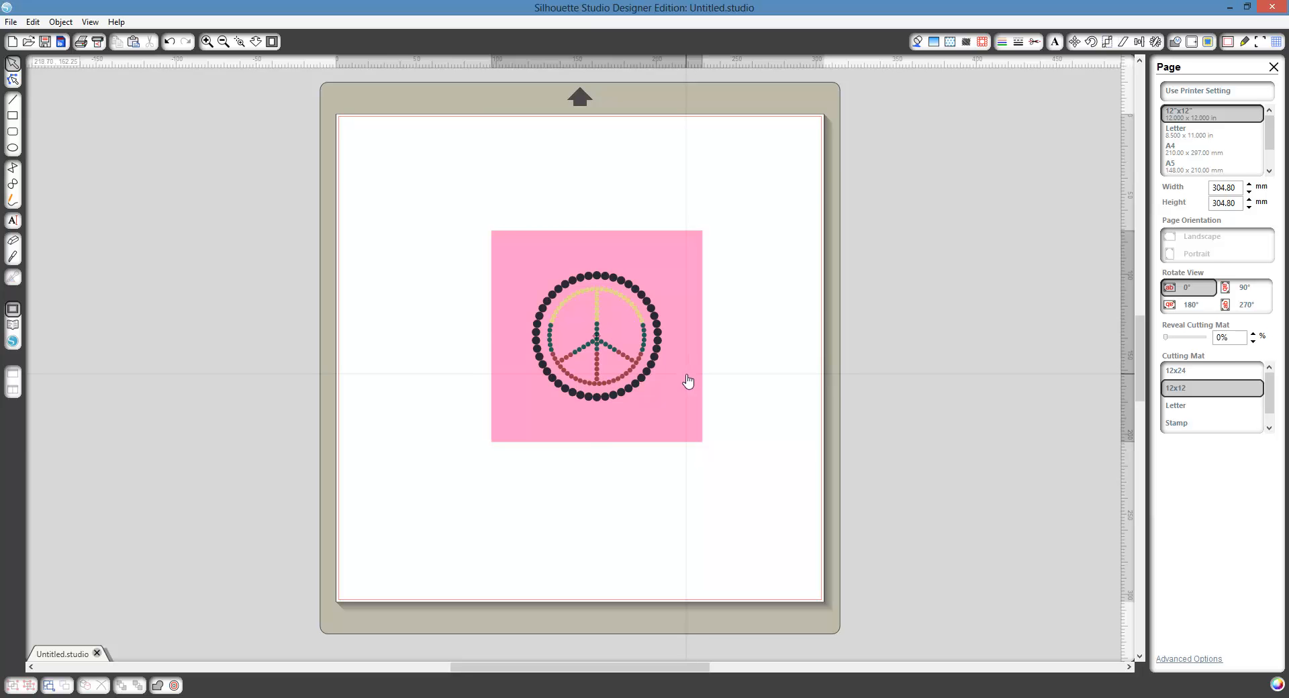
{"action": "left_click", "coordinate": [722, 271]}
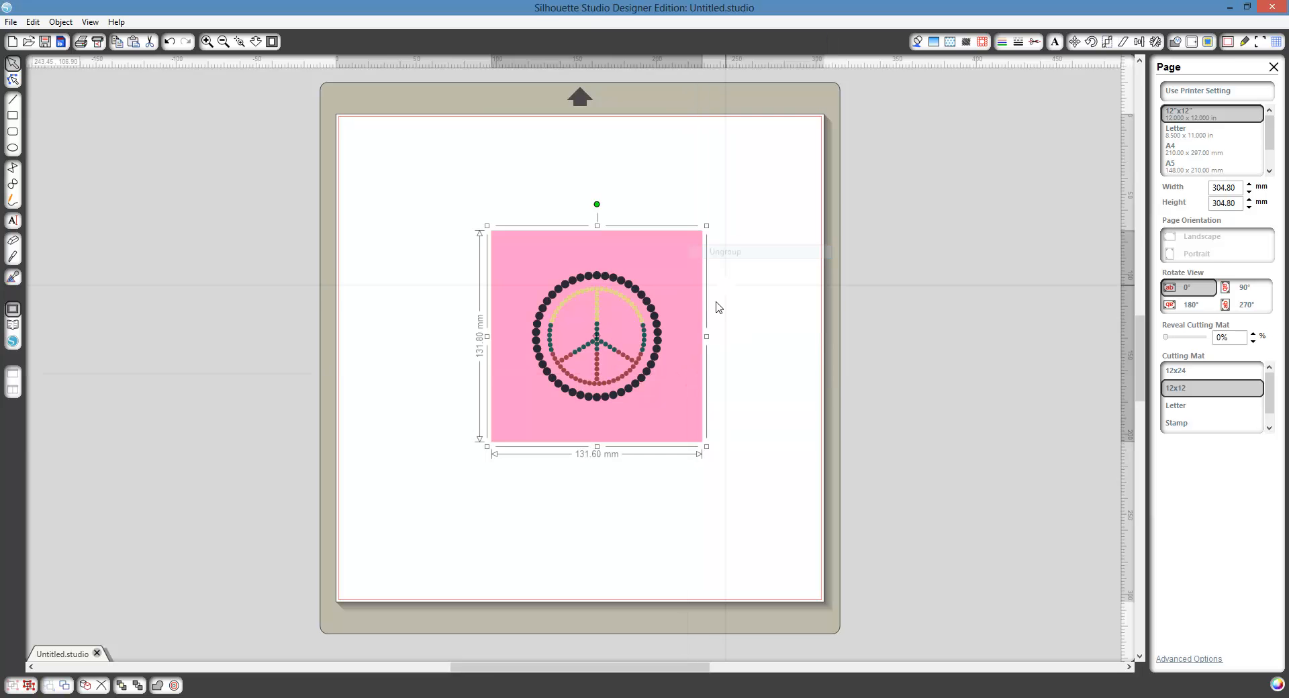
{"action": "right_click", "coordinate": [680, 307]}
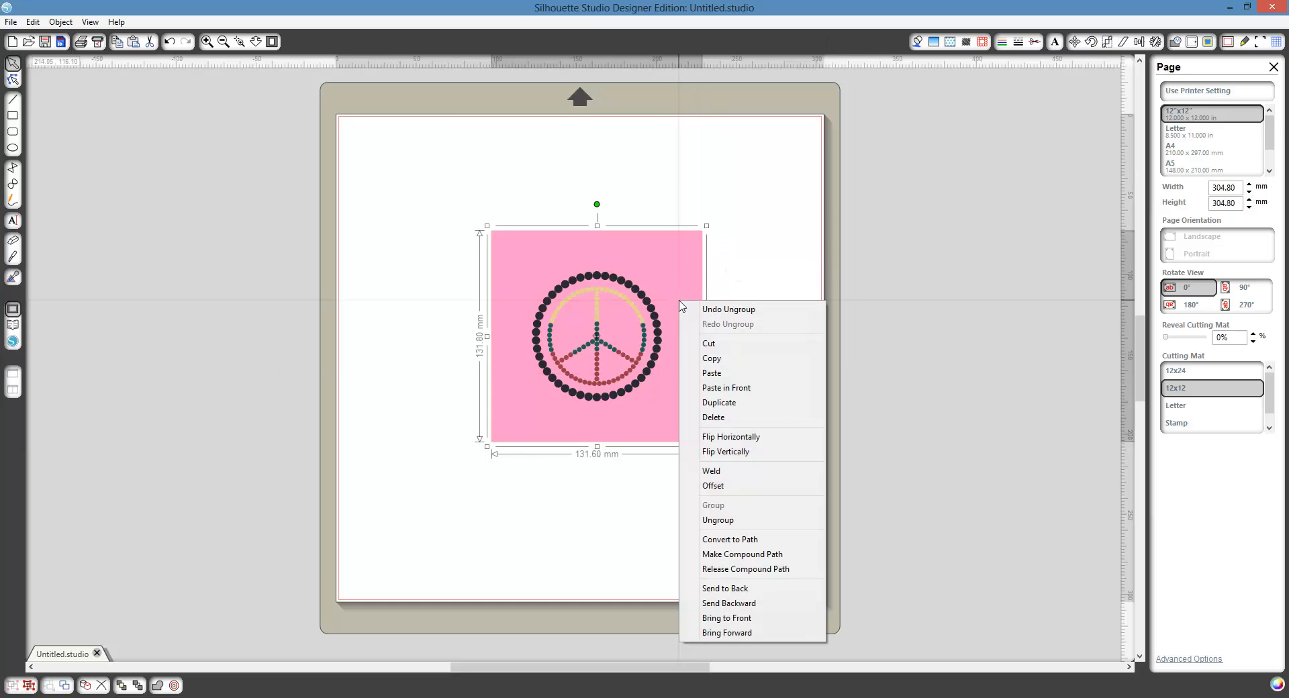
{"action": "left_click", "coordinate": [708, 521]}
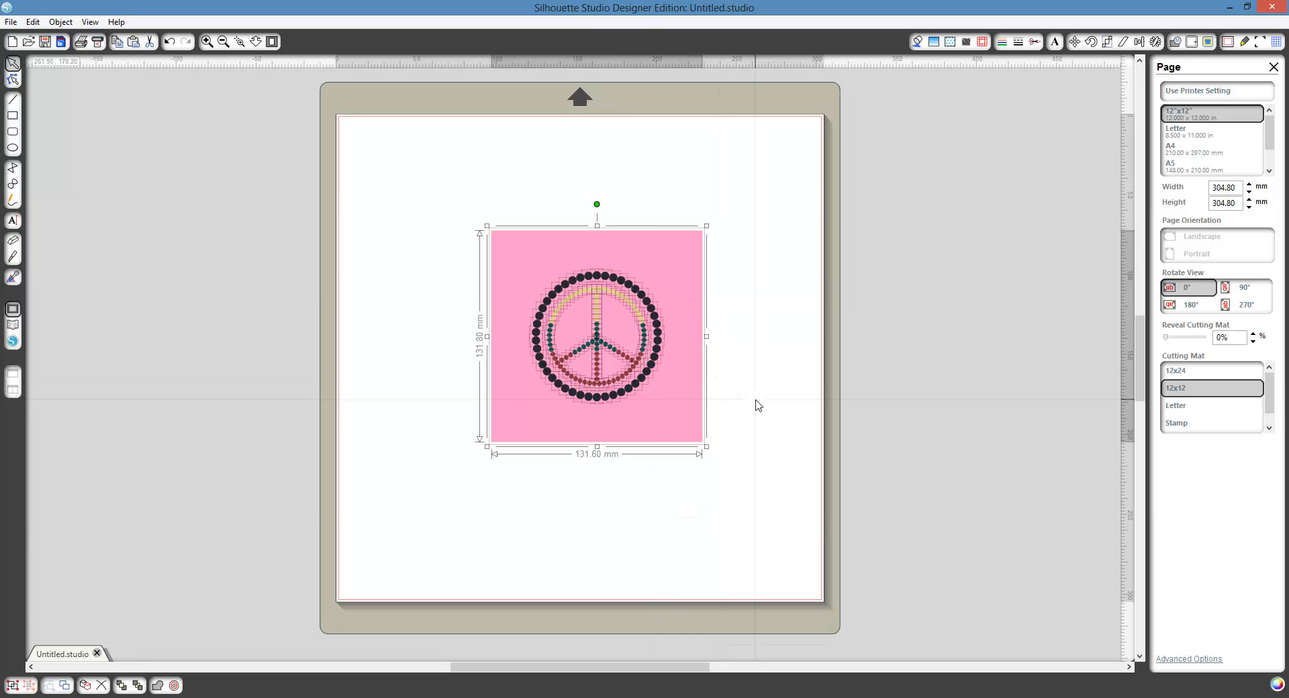
{"action": "scroll", "coordinate": [676, 349], "scroll_direction": "up", "scroll_amount": 1}
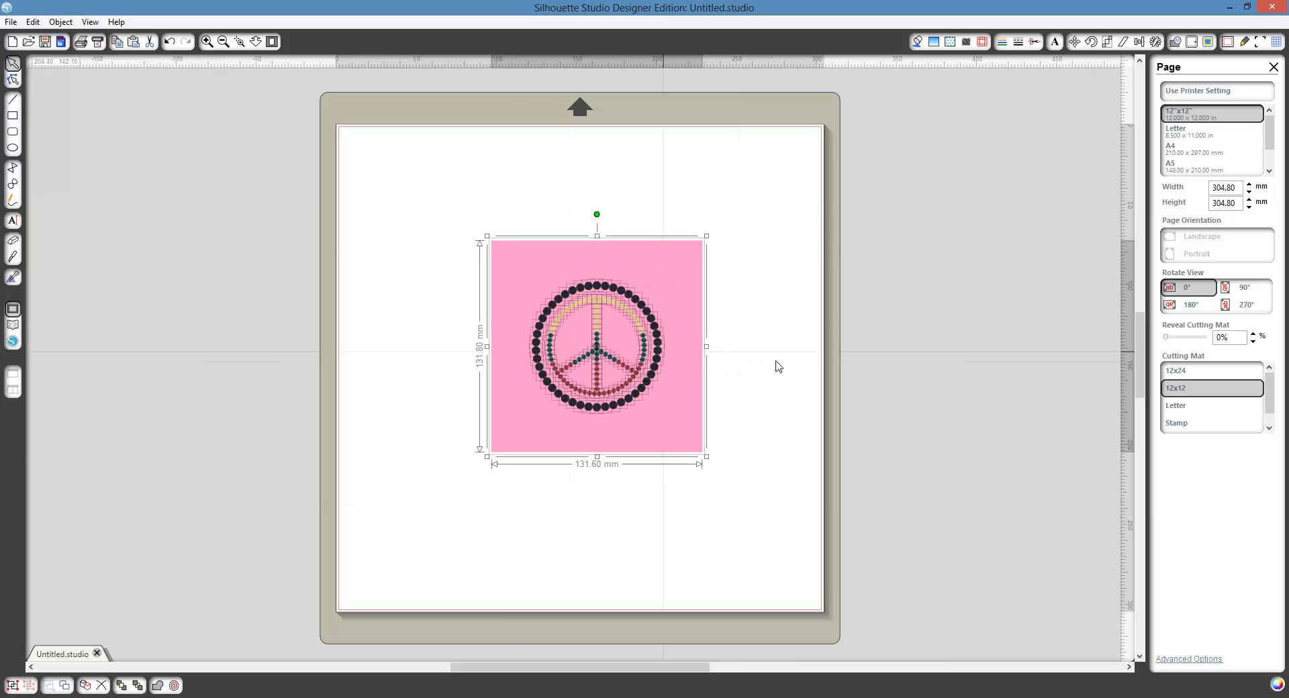
Delete the pink weedbox square behind the peace sign so that only the stones stay on the page.
{"action": "left_click", "coordinate": [748, 383]}
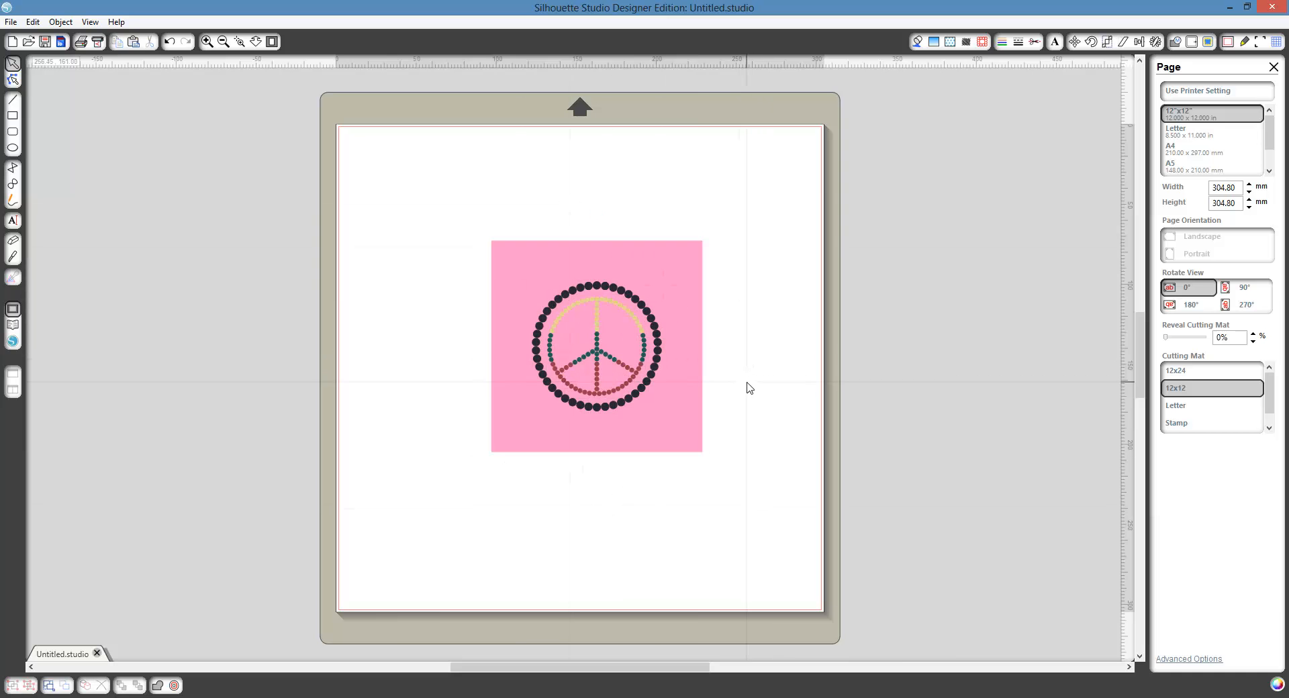
{"action": "left_click", "coordinate": [699, 396]}
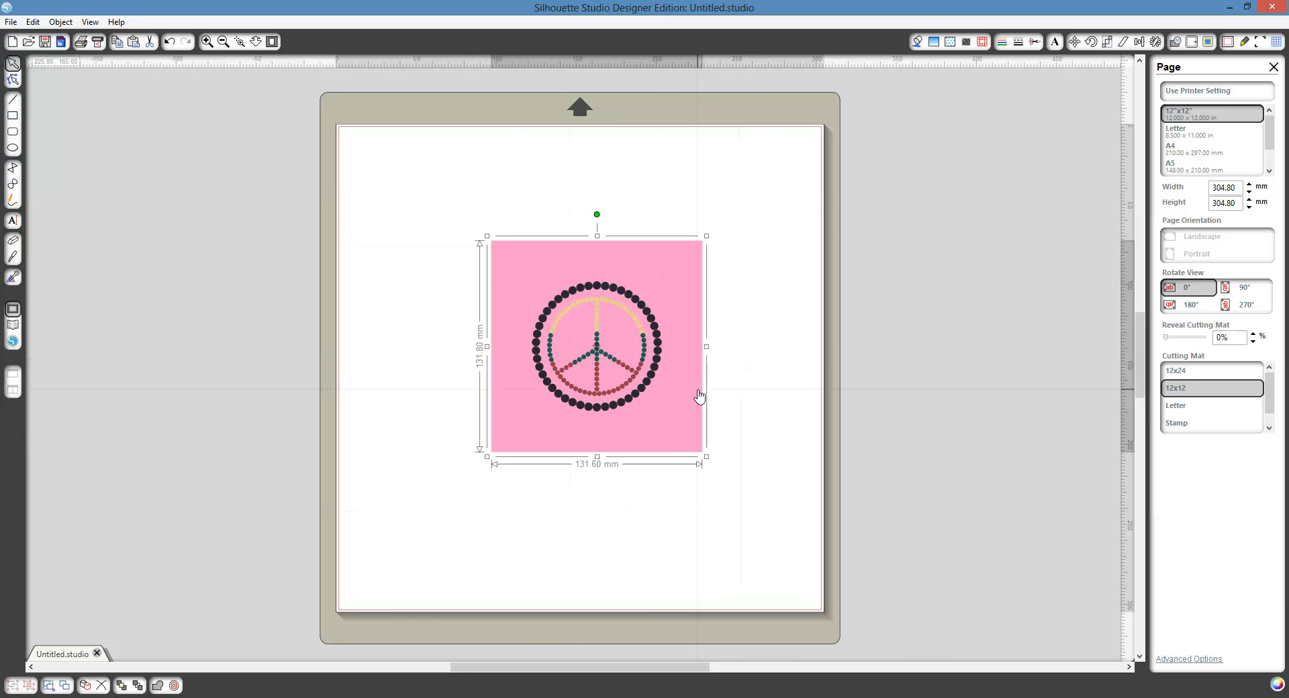
{"action": "key", "text": "Delete"}
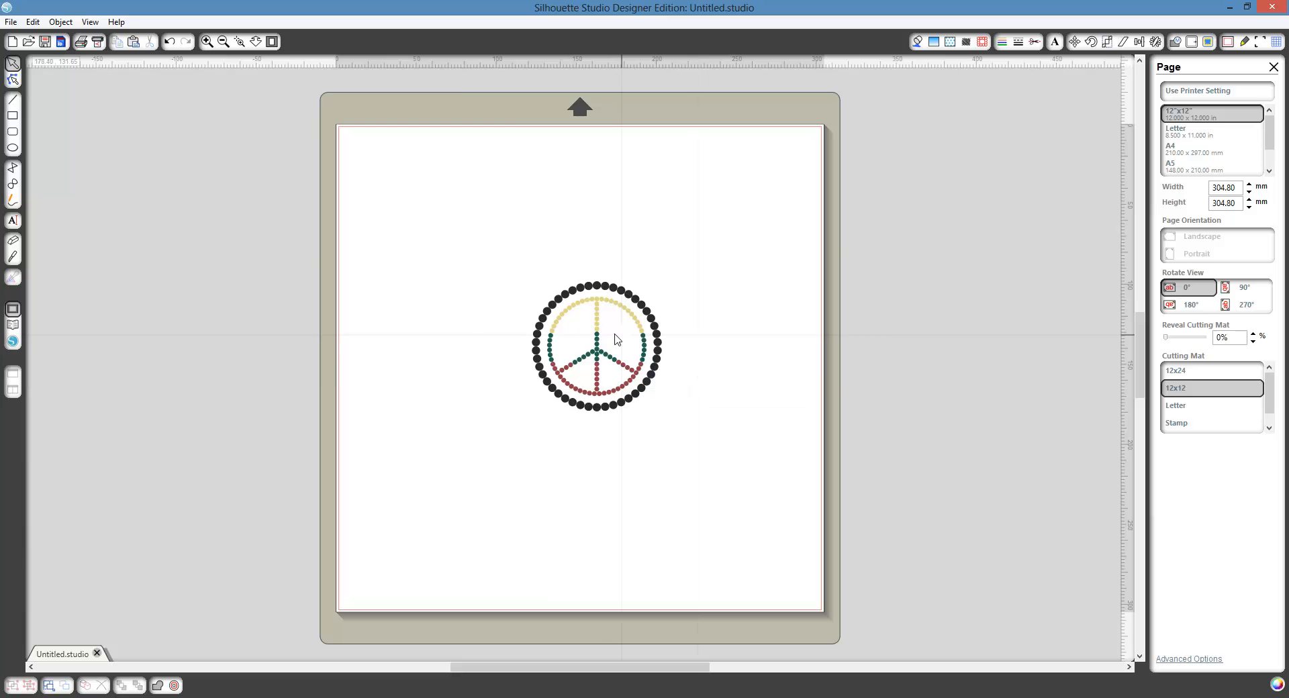
Turn the black circles along the right side of the outer ring into 16ss rhinestones with the Radial Fill effect.
{"action": "left_click", "coordinate": [240, 42]}
{"action": "left_click_drag", "start_coordinate": [491, 246], "coordinate": [675, 431]}
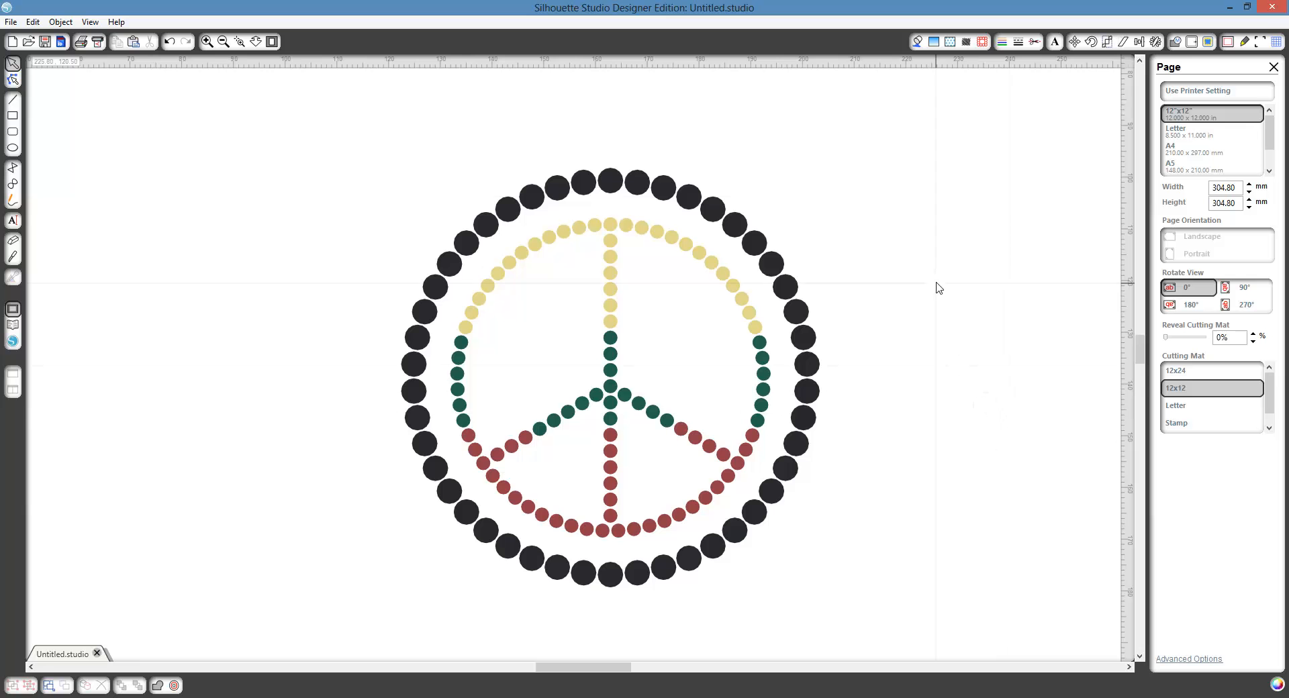
{"action": "left_click", "coordinate": [981, 44]}
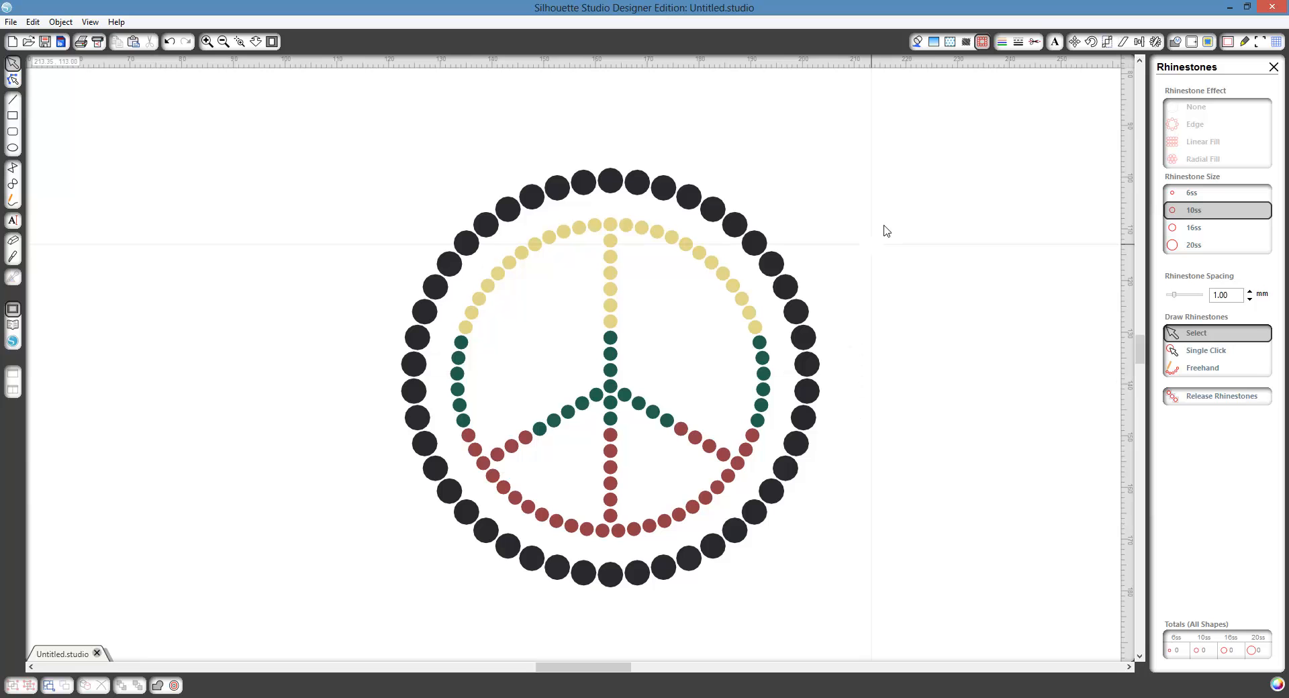
{"action": "left_click_drag", "start_coordinate": [884, 222], "coordinate": [782, 544]}
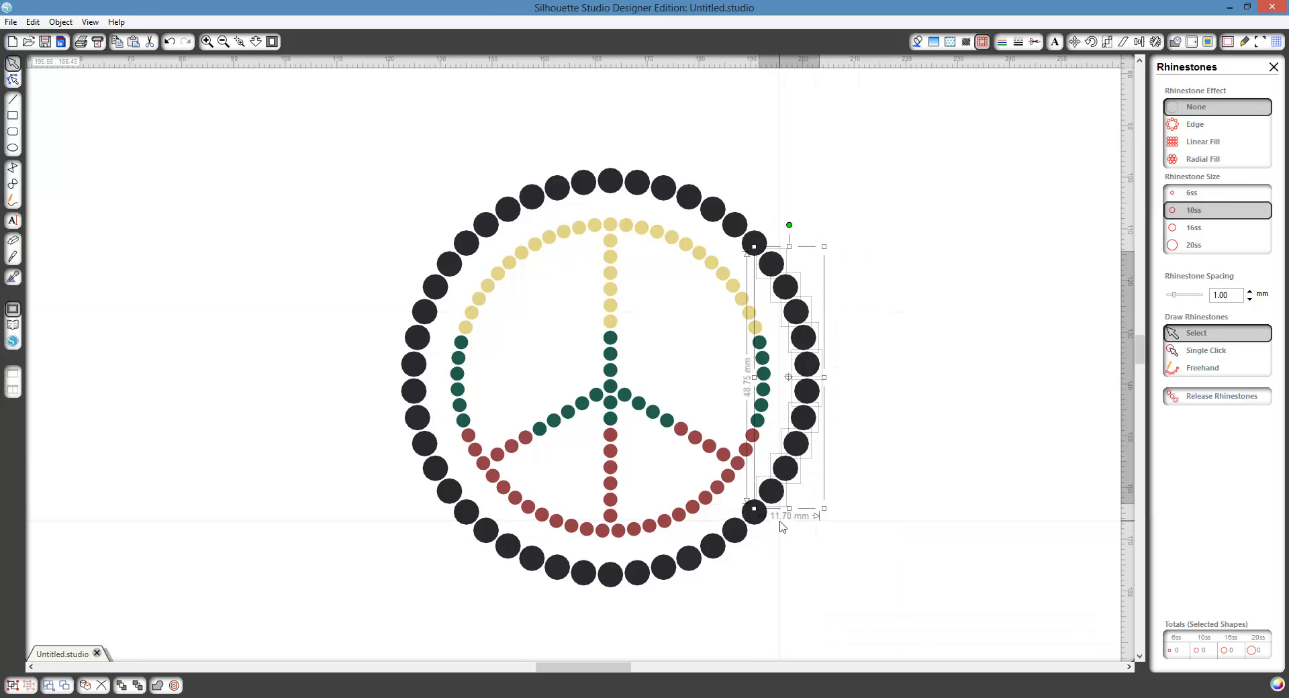
{"action": "left_click", "coordinate": [1194, 229]}
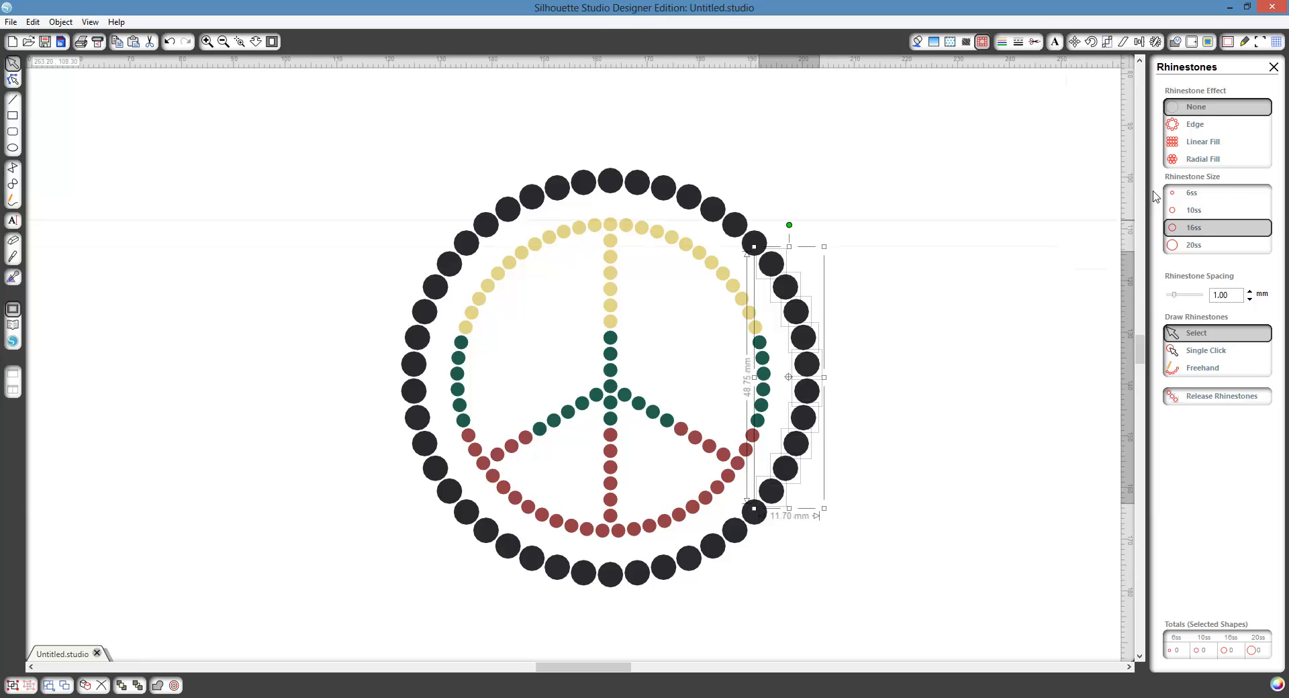
{"action": "left_click", "coordinate": [1194, 161]}
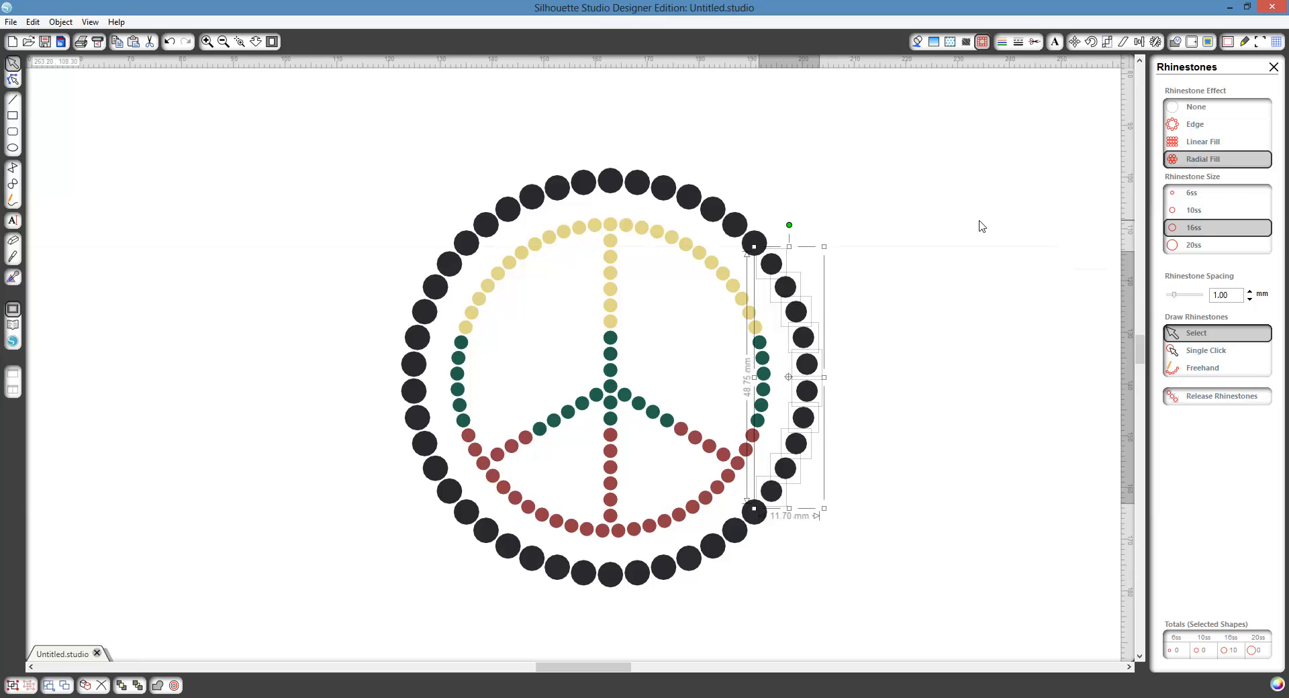
{"action": "left_click", "coordinate": [880, 352]}
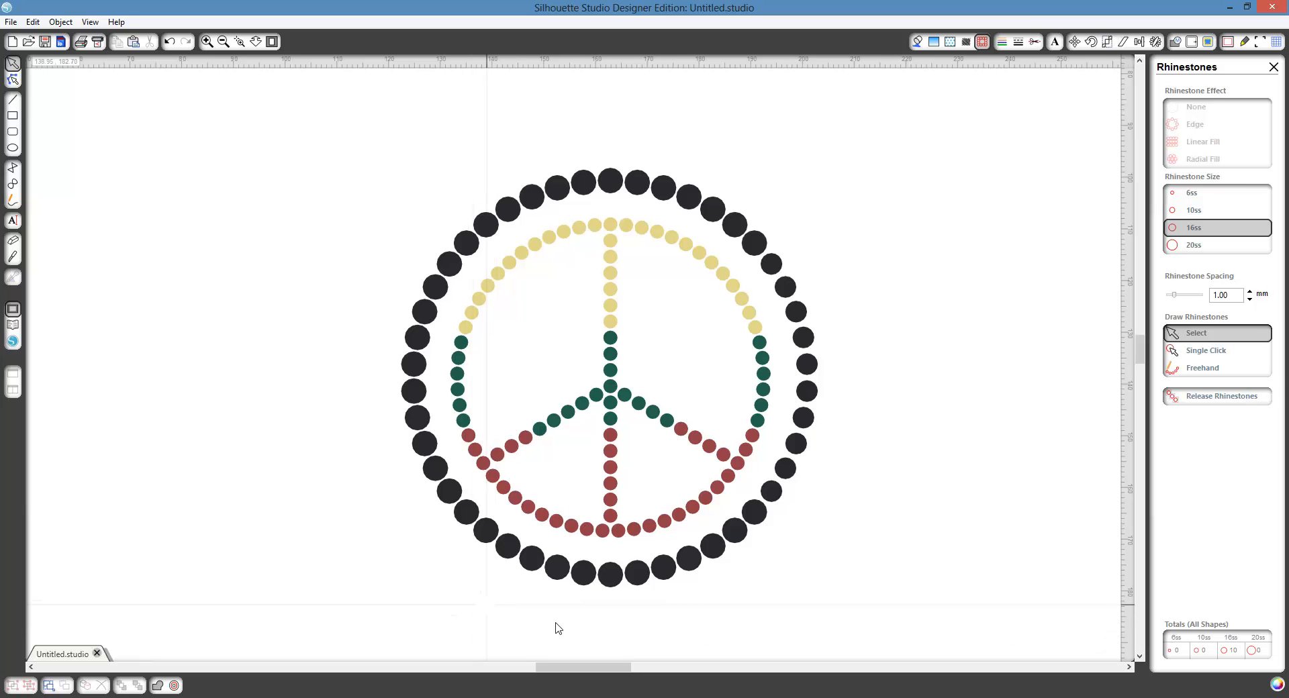
Convert the black circles along the lower-right and bottom arc of the outer ring into 16ss Radial Fill rhinestones.
{"action": "left_click_drag", "start_coordinate": [652, 598], "coordinate": [765, 566]}
{"action": "left_click", "coordinate": [770, 566]}
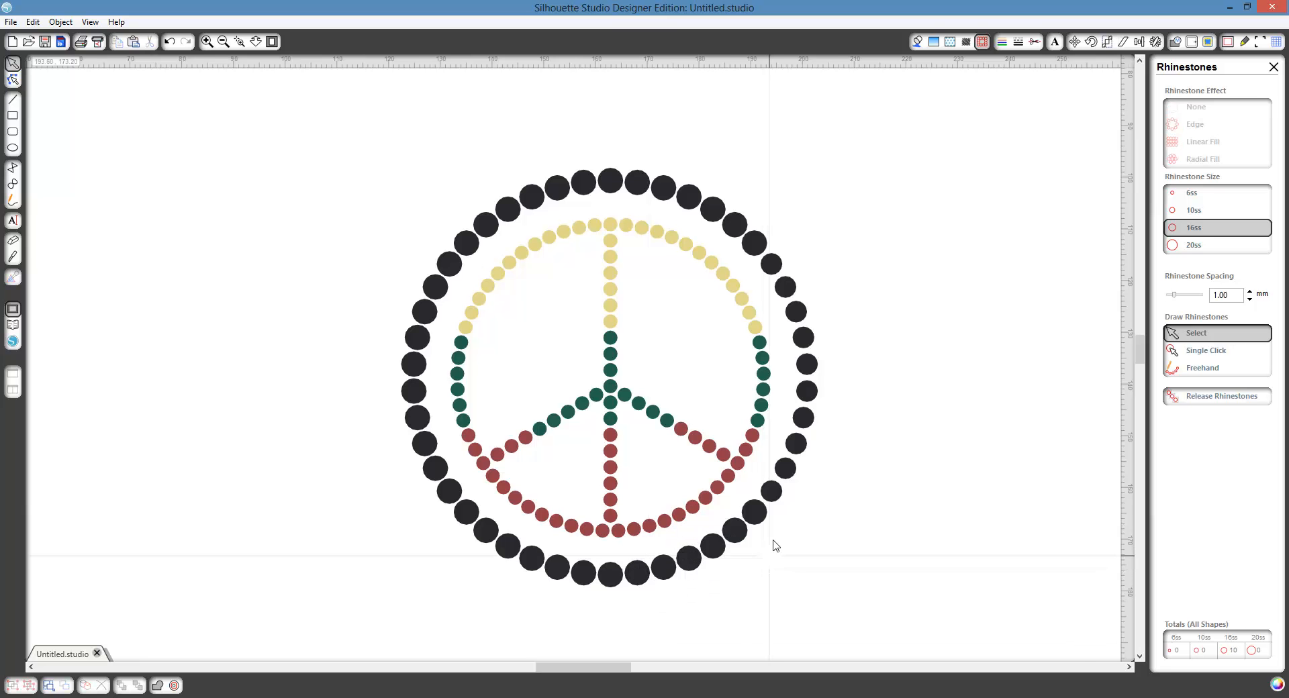
{"action": "left_click", "coordinate": [759, 517]}
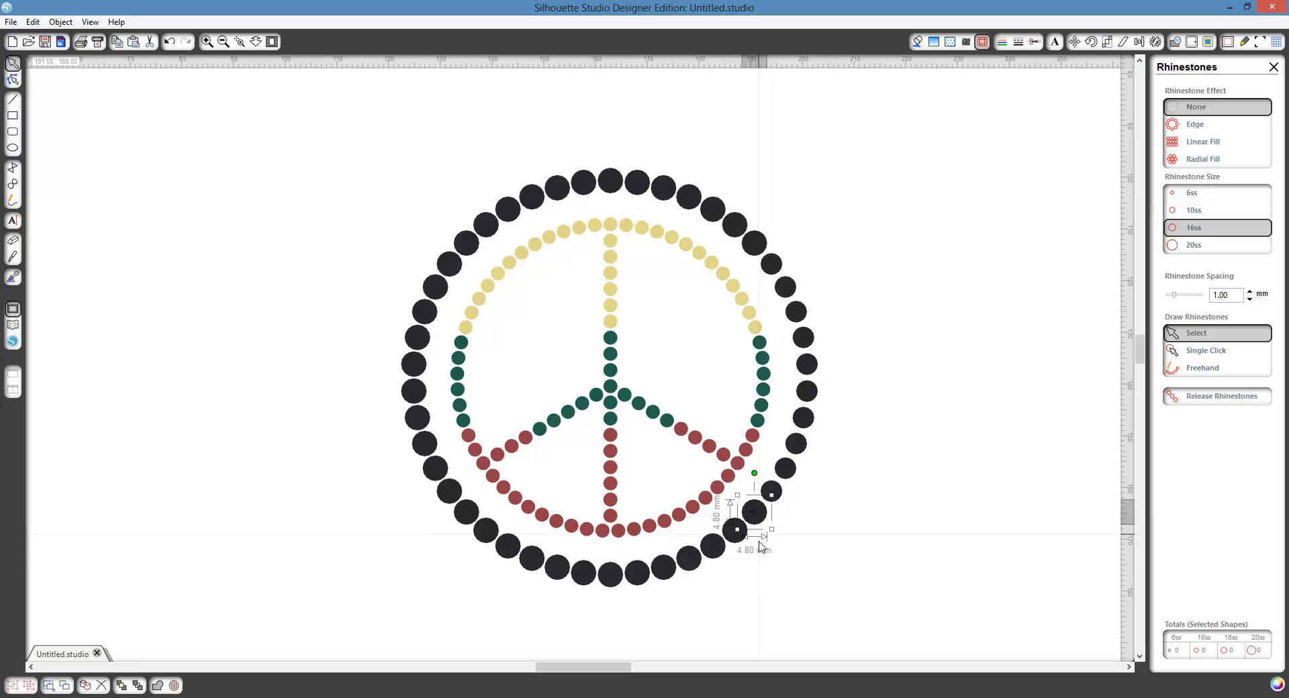
{"action": "left_click", "coordinate": [789, 562]}
{"action": "left_click_drag", "start_coordinate": [793, 521], "coordinate": [430, 566]}
{"action": "left_click", "coordinate": [725, 607]}
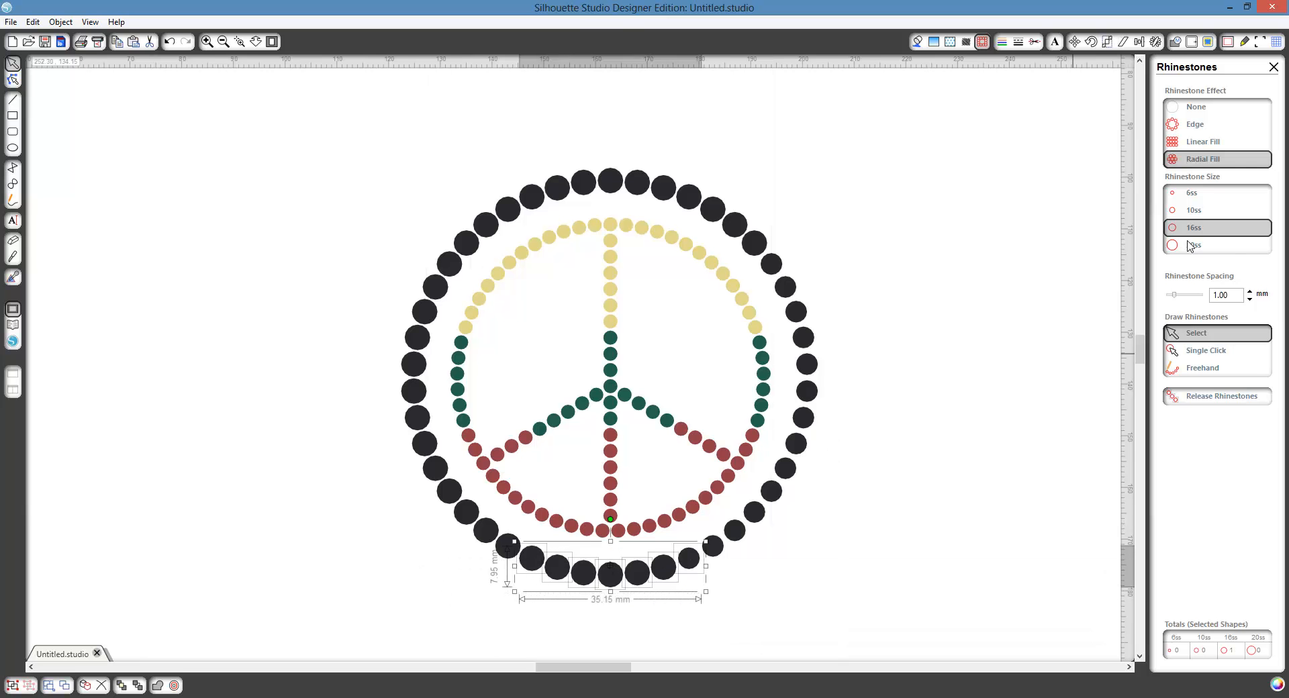
{"action": "left_click", "coordinate": [1189, 165]}
{"action": "left_click", "coordinate": [440, 583]}
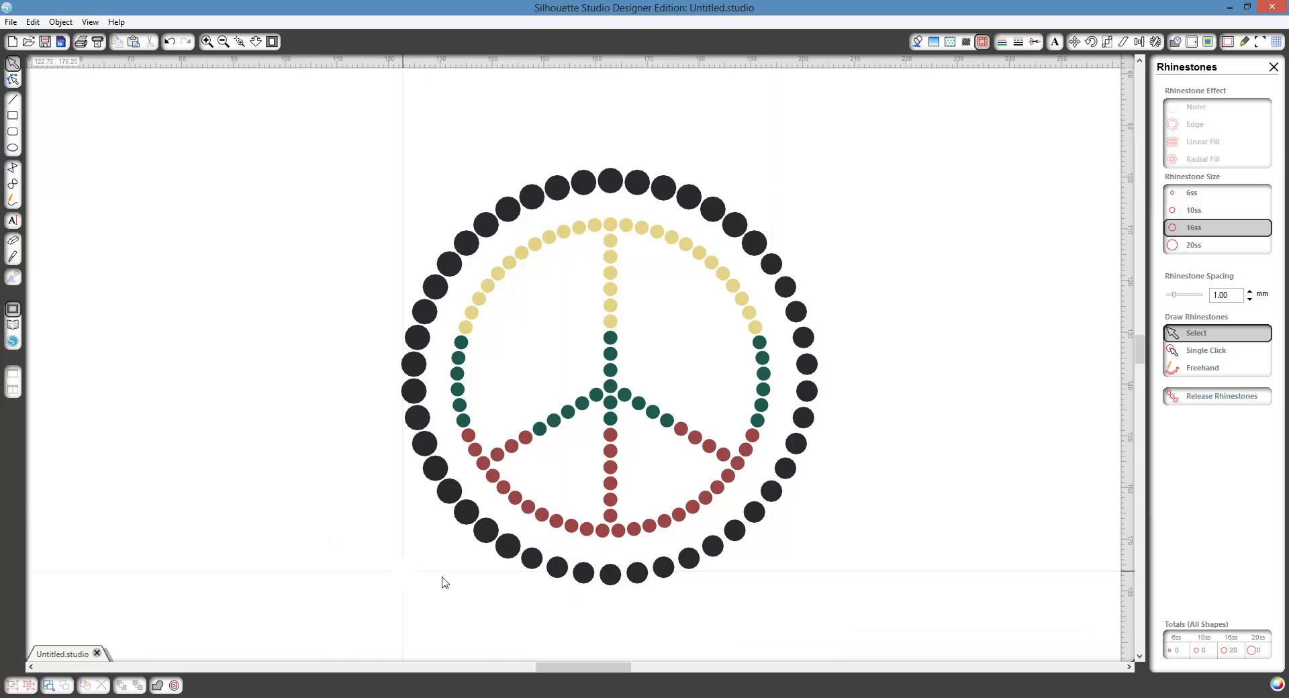
Apply the 16ss Radial Fill effect to the black circles on the outer ring's lower-left arc and left side.
{"action": "left_click_drag", "start_coordinate": [358, 561], "coordinate": [505, 527]}
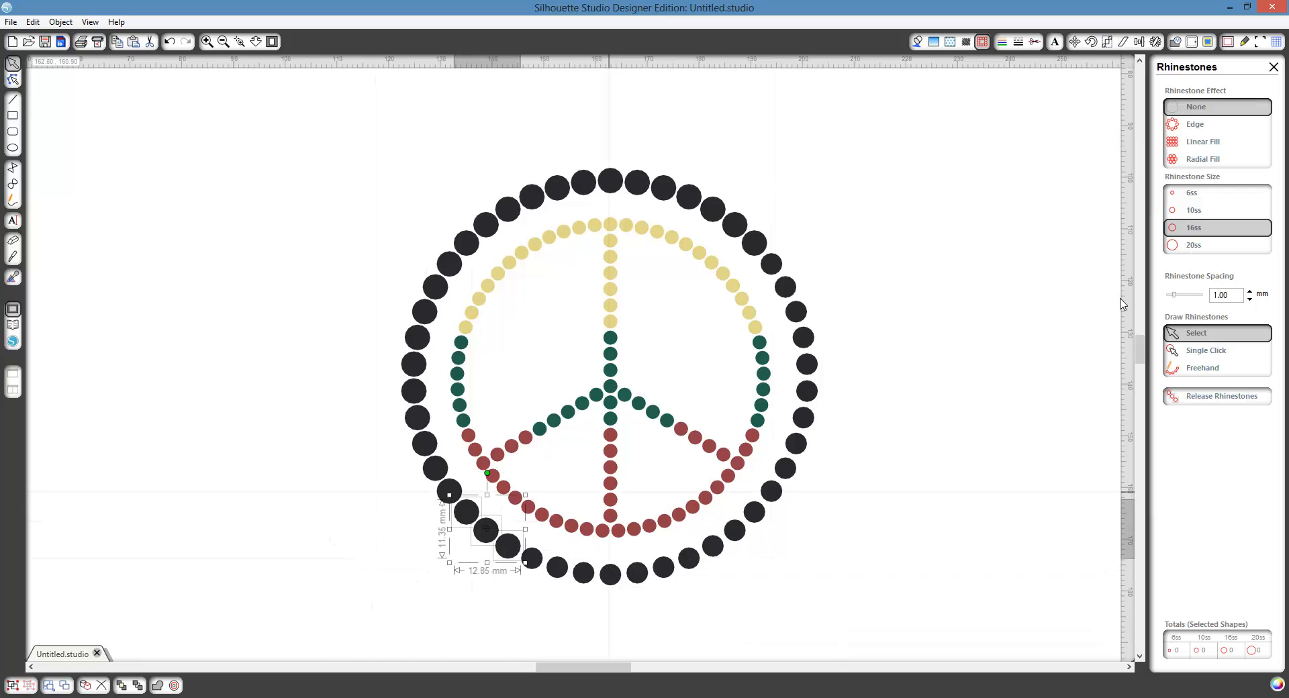
{"action": "left_click", "coordinate": [1208, 158]}
{"action": "left_click", "coordinate": [356, 456]}
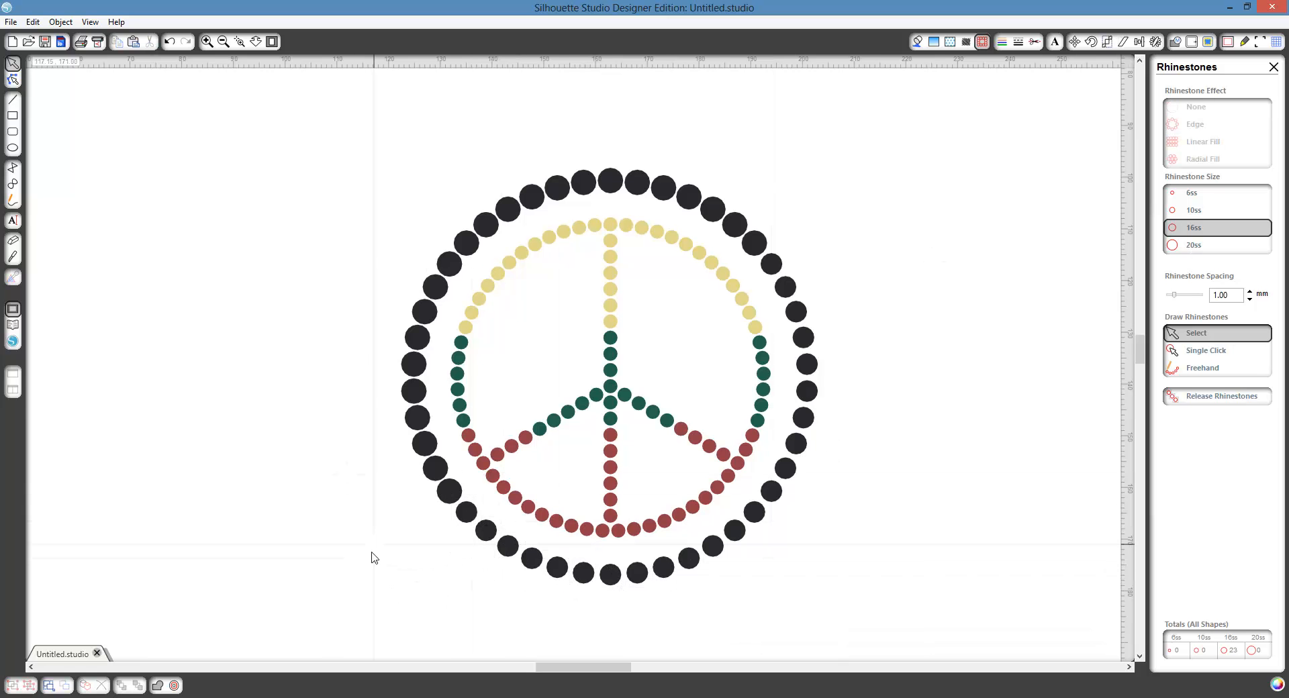
{"action": "left_click_drag", "start_coordinate": [371, 554], "coordinate": [448, 190]}
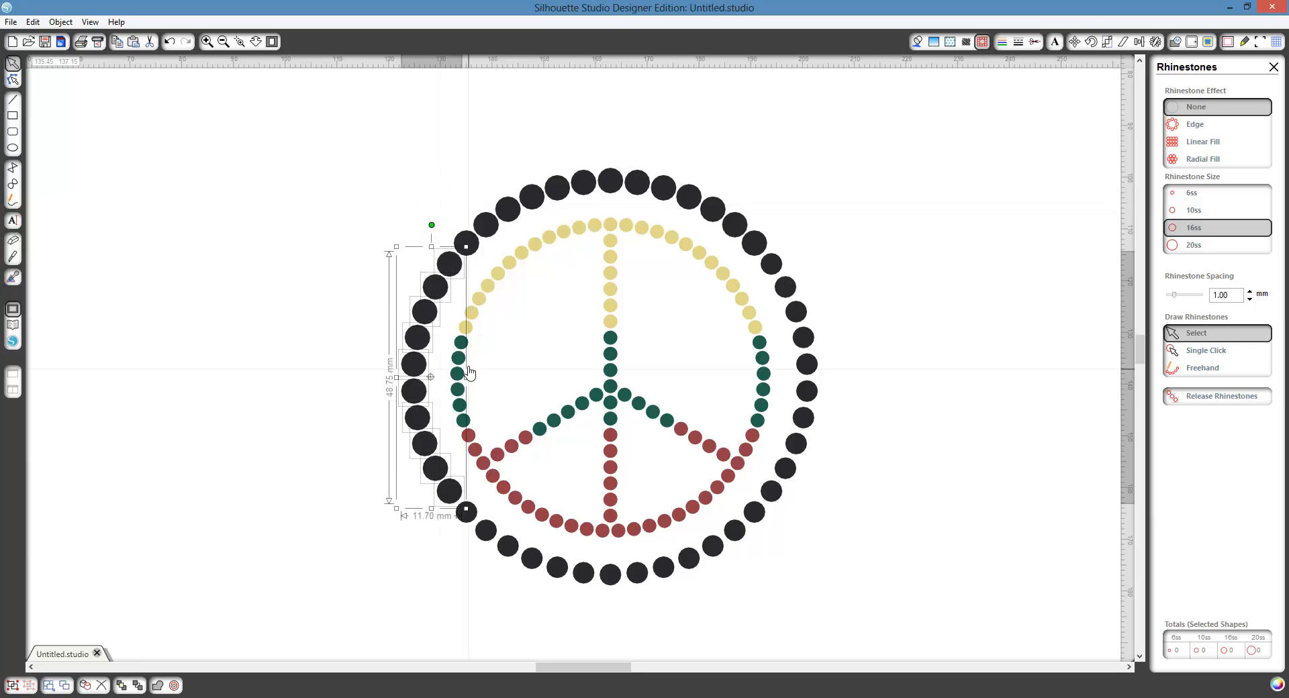
{"action": "left_click", "coordinate": [1208, 159]}
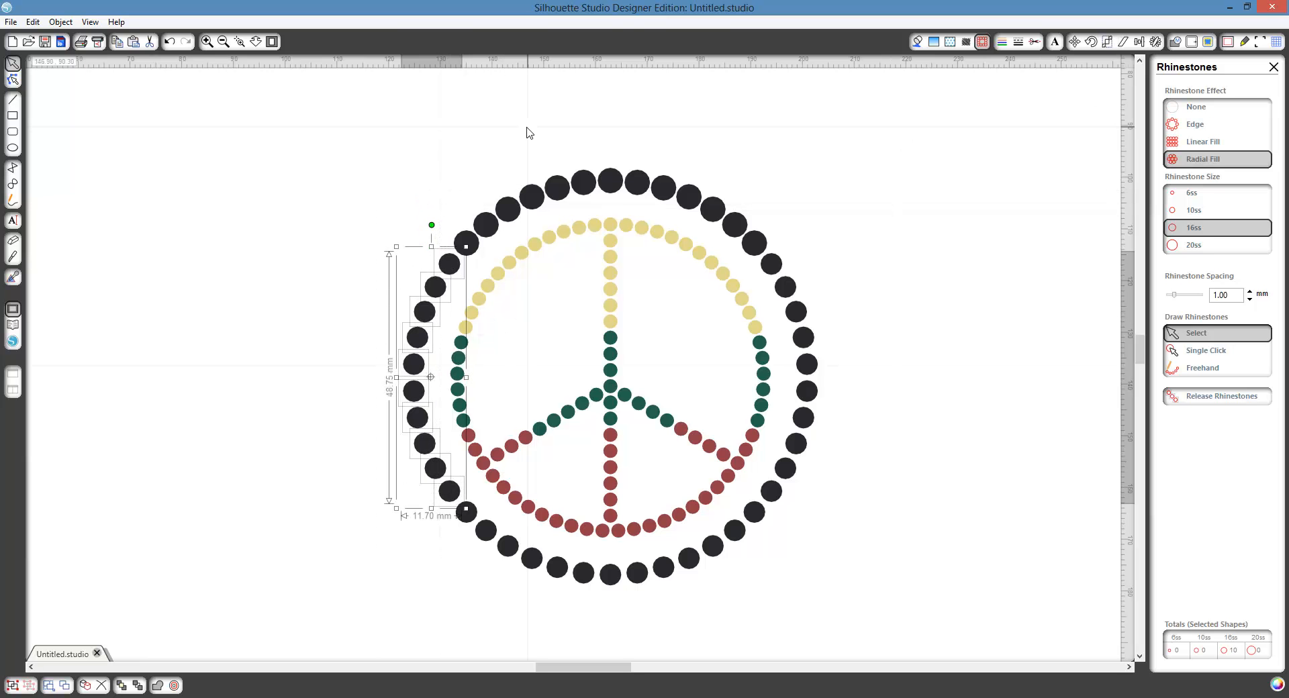
Finish the outer ring by giving its upper-left, top and upper-right black circles the 16ss Radial Fill effect.
{"action": "left_click_drag", "start_coordinate": [374, 139], "coordinate": [490, 238]}
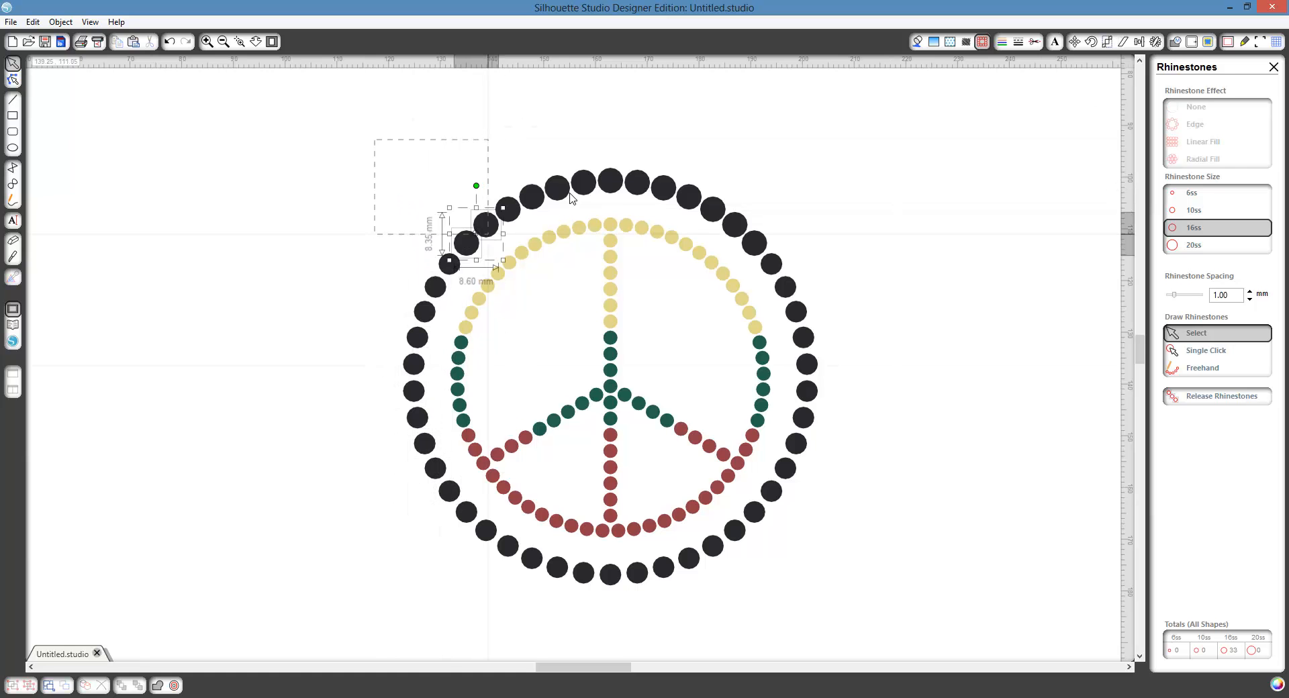
{"action": "left_click", "coordinate": [1206, 159]}
{"action": "left_click", "coordinate": [477, 133]}
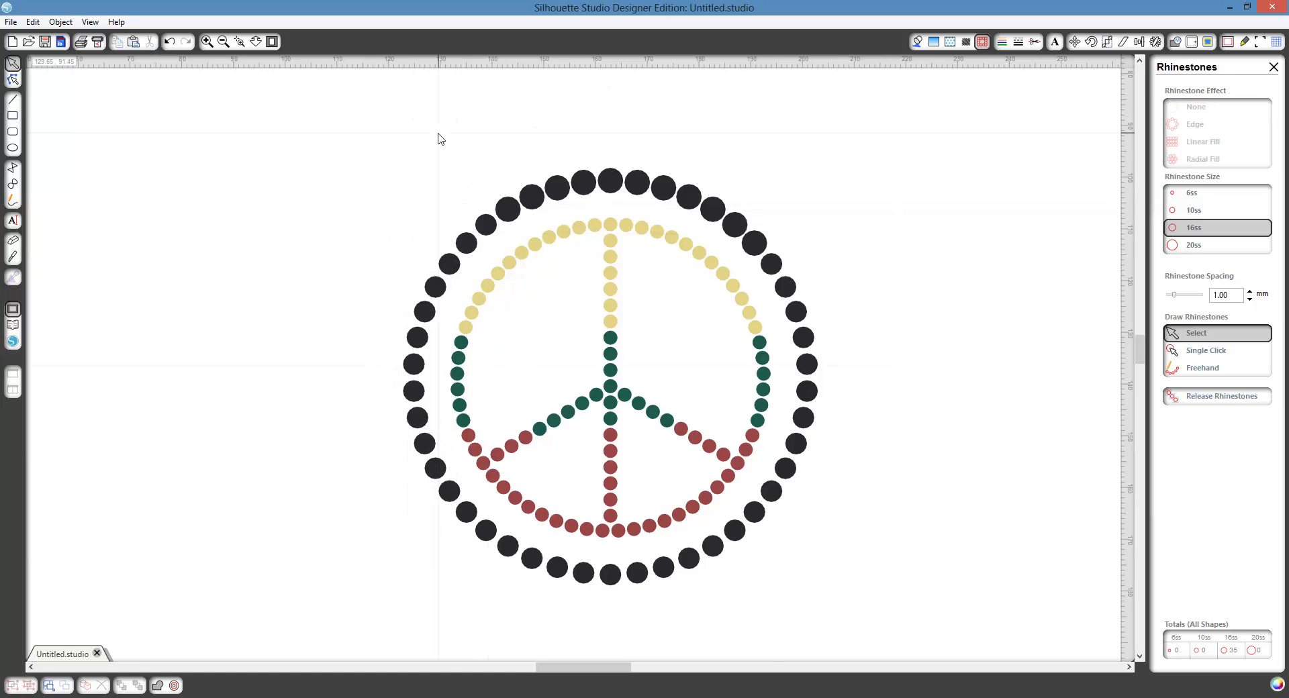
{"action": "left_click_drag", "start_coordinate": [438, 134], "coordinate": [831, 240]}
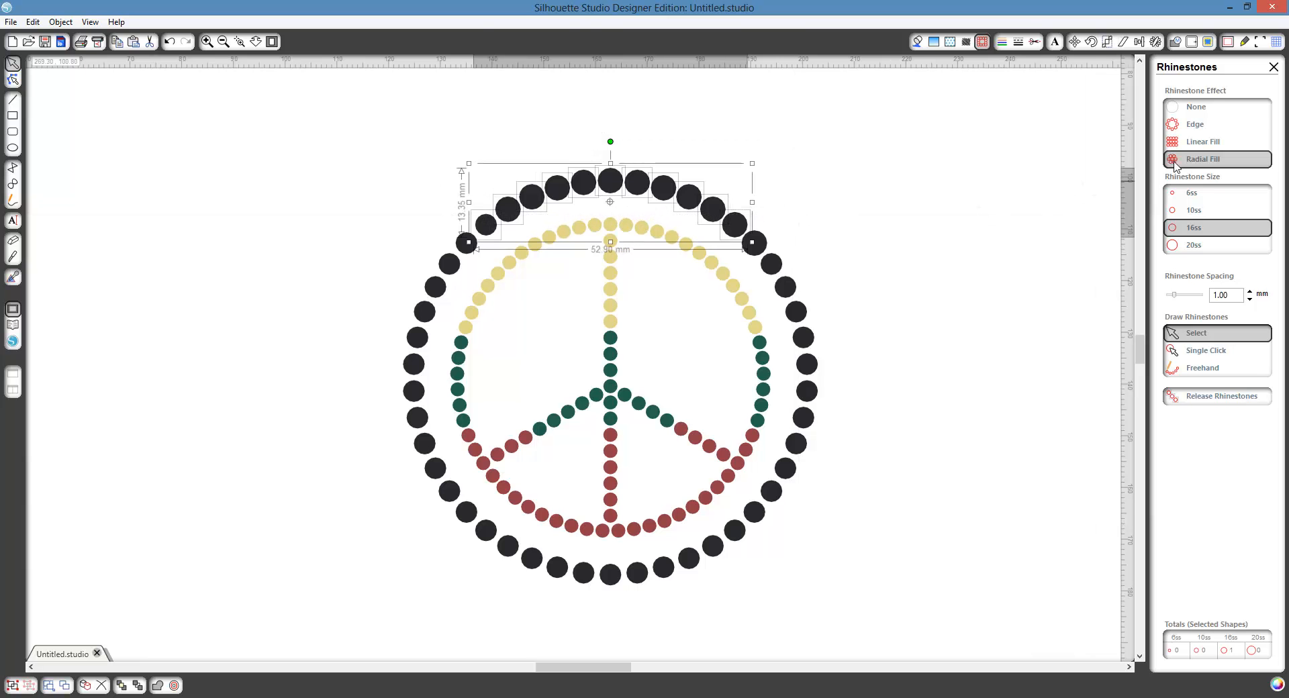
{"action": "left_click", "coordinate": [831, 240]}
{"action": "left_click", "coordinate": [753, 245]}
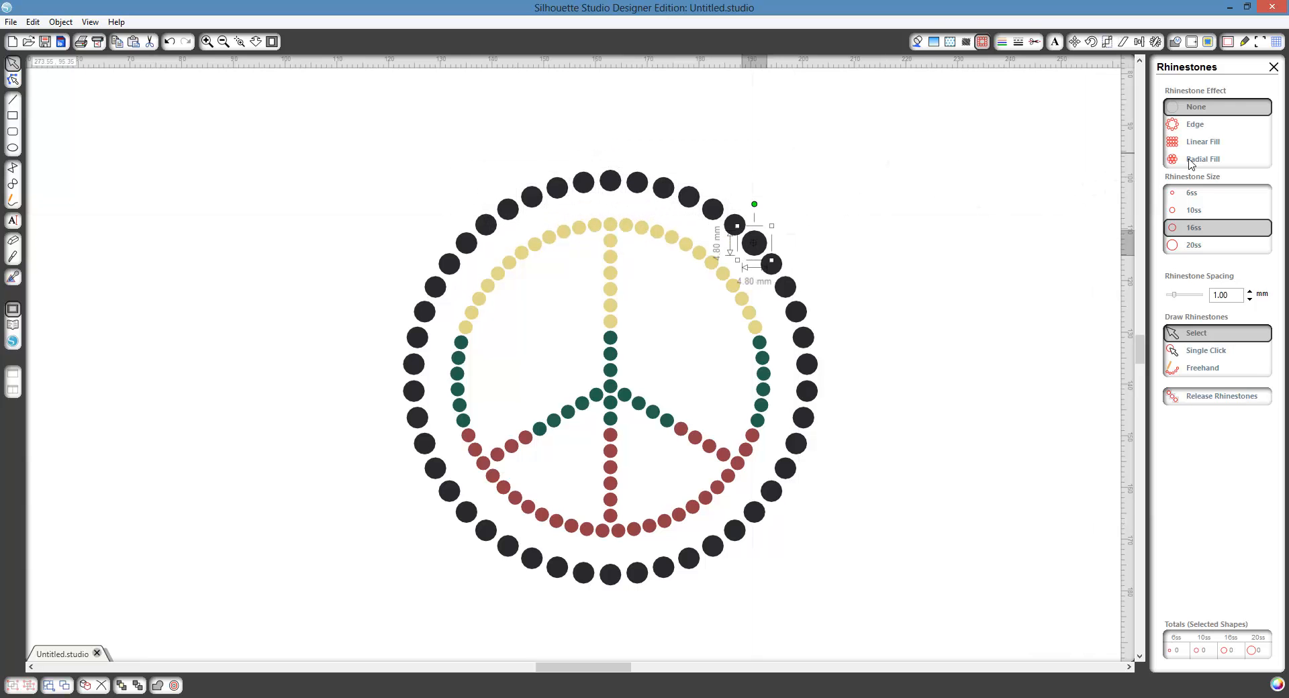
{"action": "left_click", "coordinate": [1190, 161]}
{"action": "left_click", "coordinate": [913, 209]}
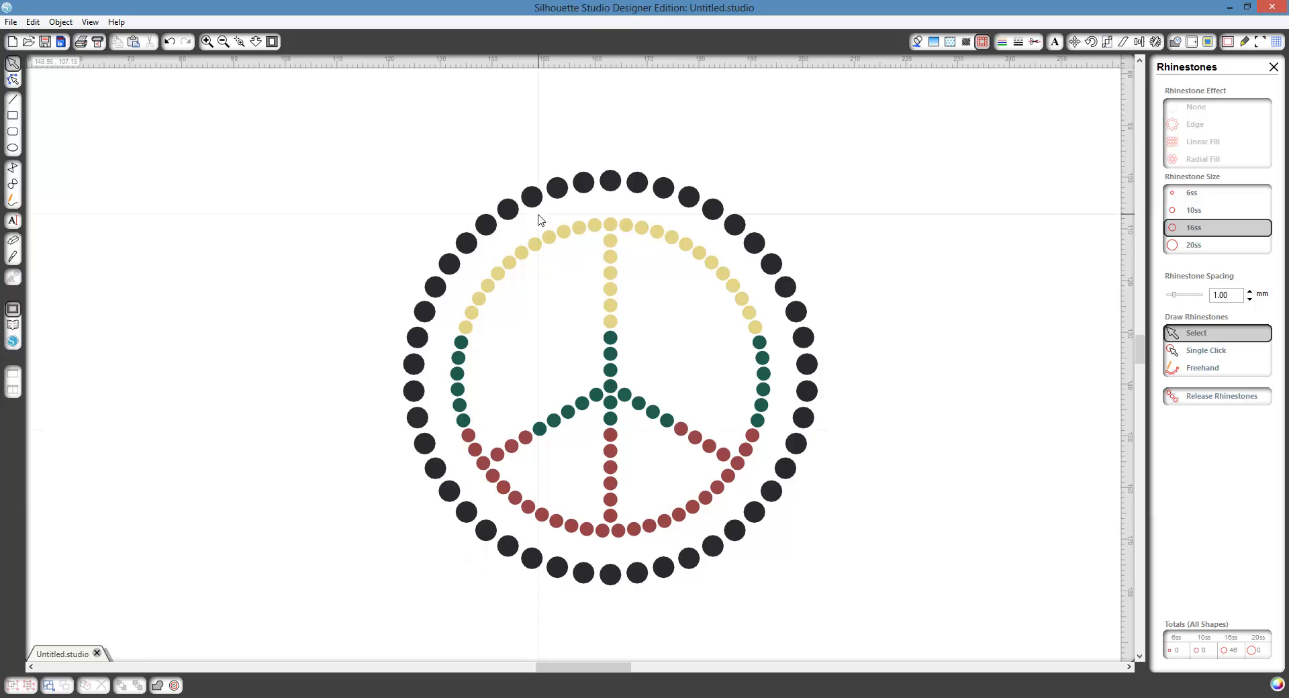
Convert the circles of the central bar, adjoining green spokes and top of the inner ring into 6ss Radial Fill rhinestones.
{"action": "left_click_drag", "start_coordinate": [537, 214], "coordinate": [661, 522]}
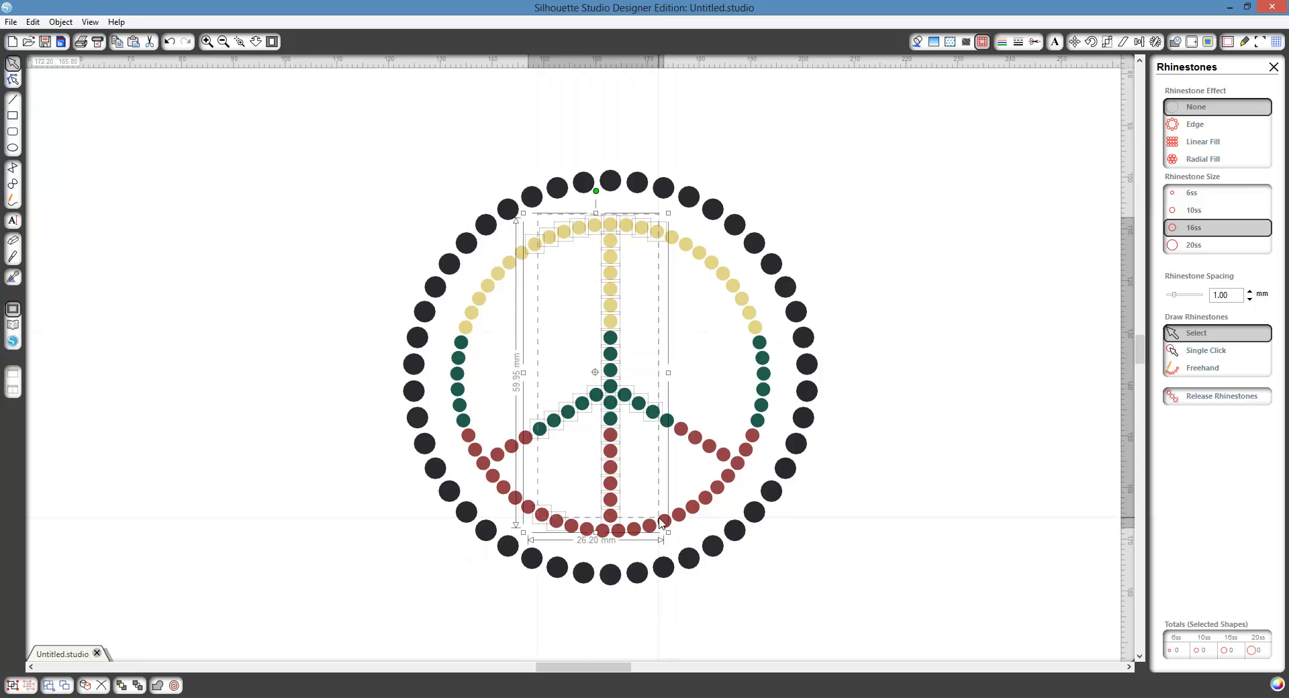
{"action": "left_click", "coordinate": [1192, 196]}
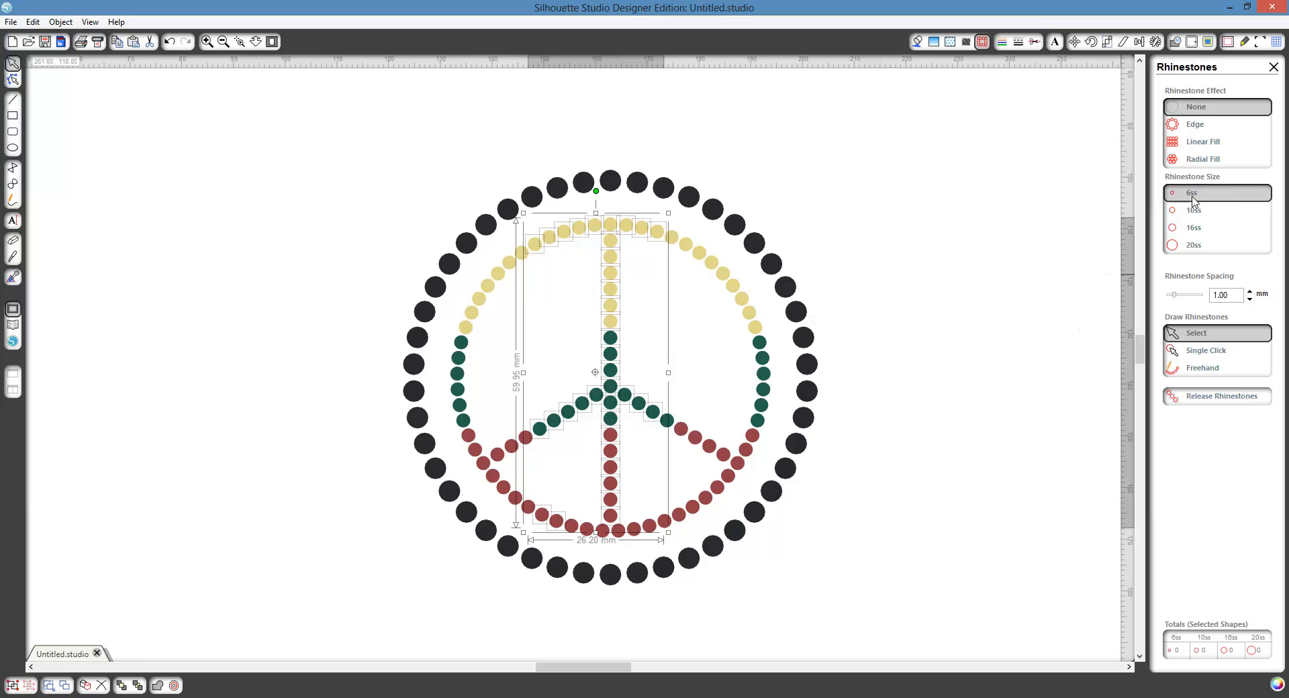
{"action": "left_click", "coordinate": [1200, 161]}
{"action": "left_click", "coordinate": [698, 296]}
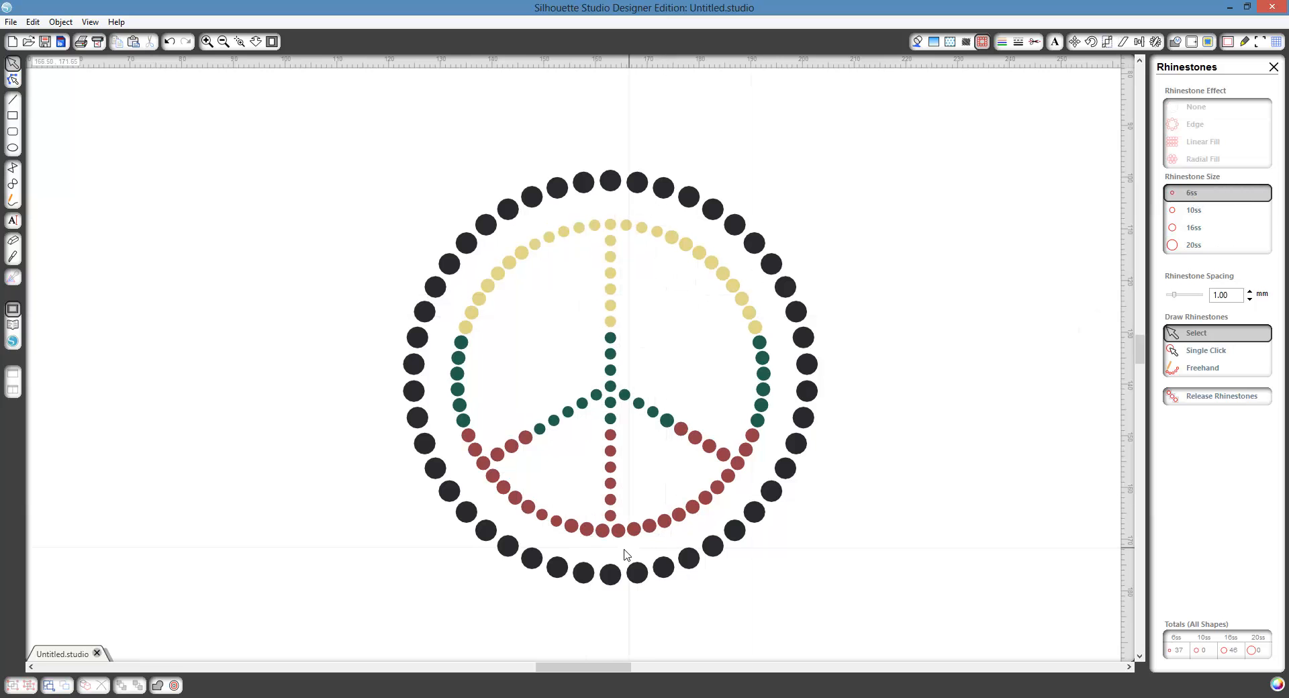
Apply the 6ss Radial Fill effect to the red circles along the bottom of the inner ring.
{"action": "left_click_drag", "start_coordinate": [553, 548], "coordinate": [674, 470]}
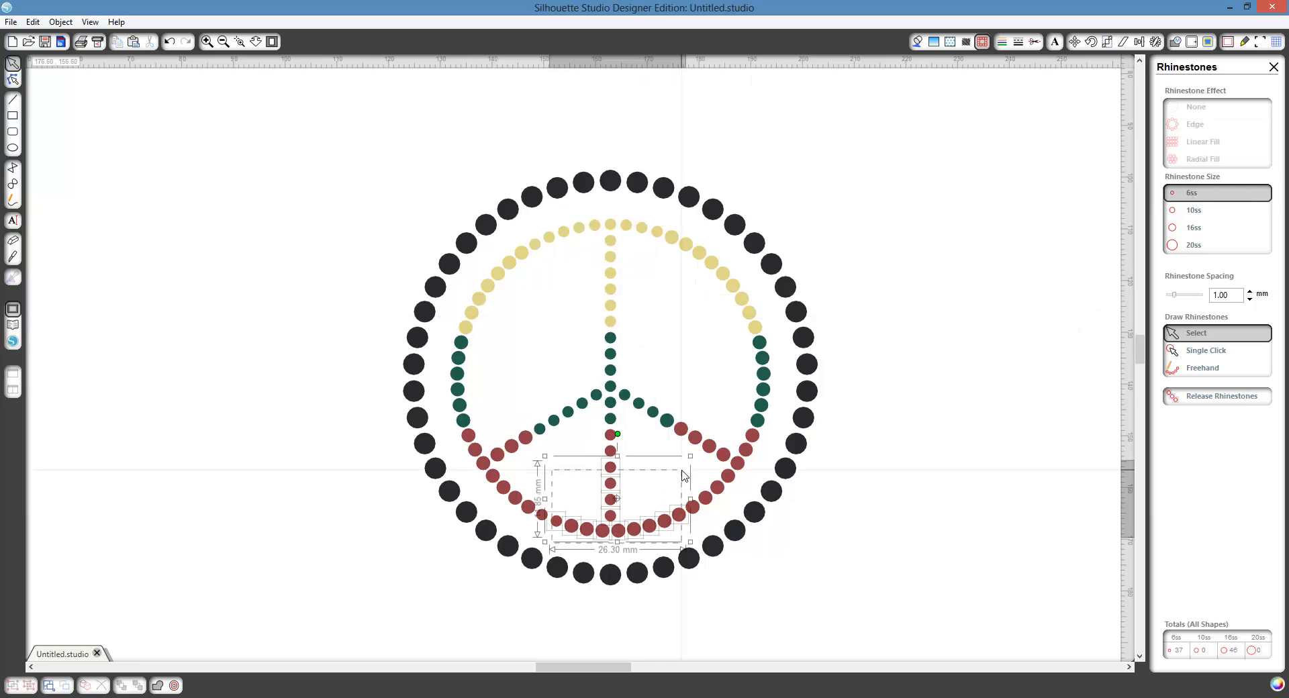
{"action": "left_click", "coordinate": [1194, 198]}
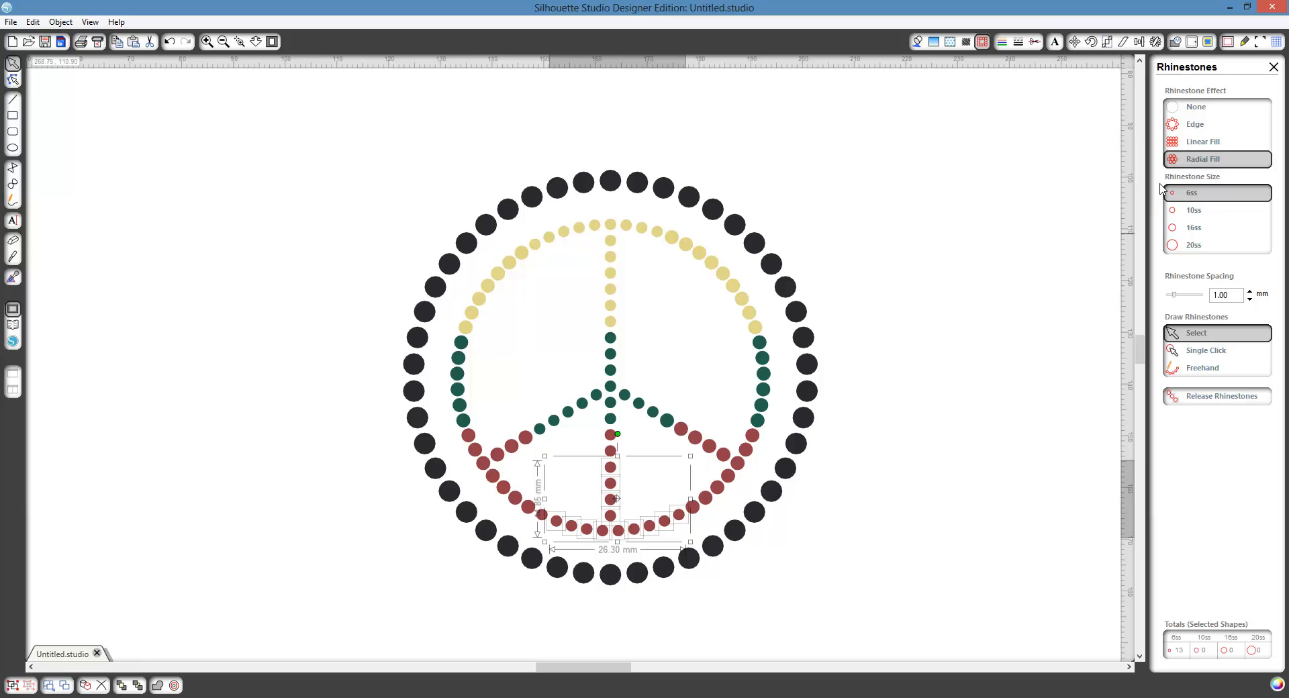
{"action": "left_click", "coordinate": [668, 345]}
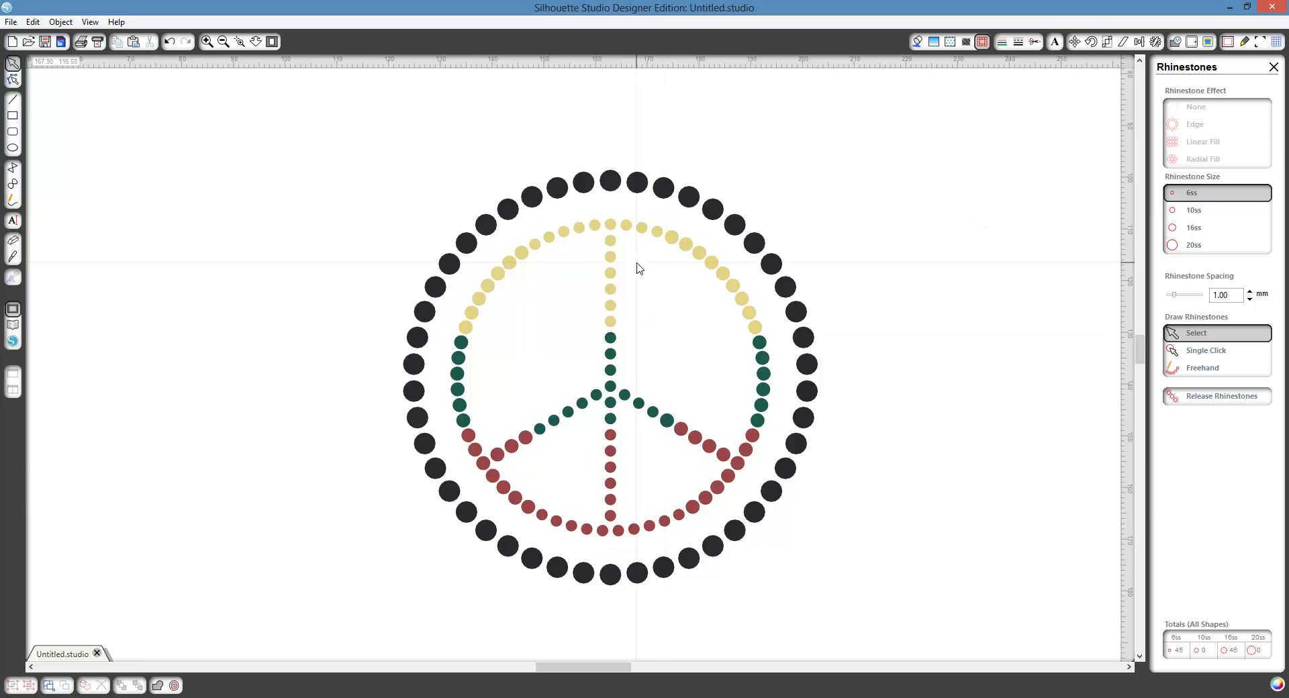
Turn the remaining right spoke circles and the inner ring's right-hand yellow, green and red circles into 6ss Radial Fill rhinestones.
{"action": "left_click_drag", "start_coordinate": [637, 262], "coordinate": [755, 467]}
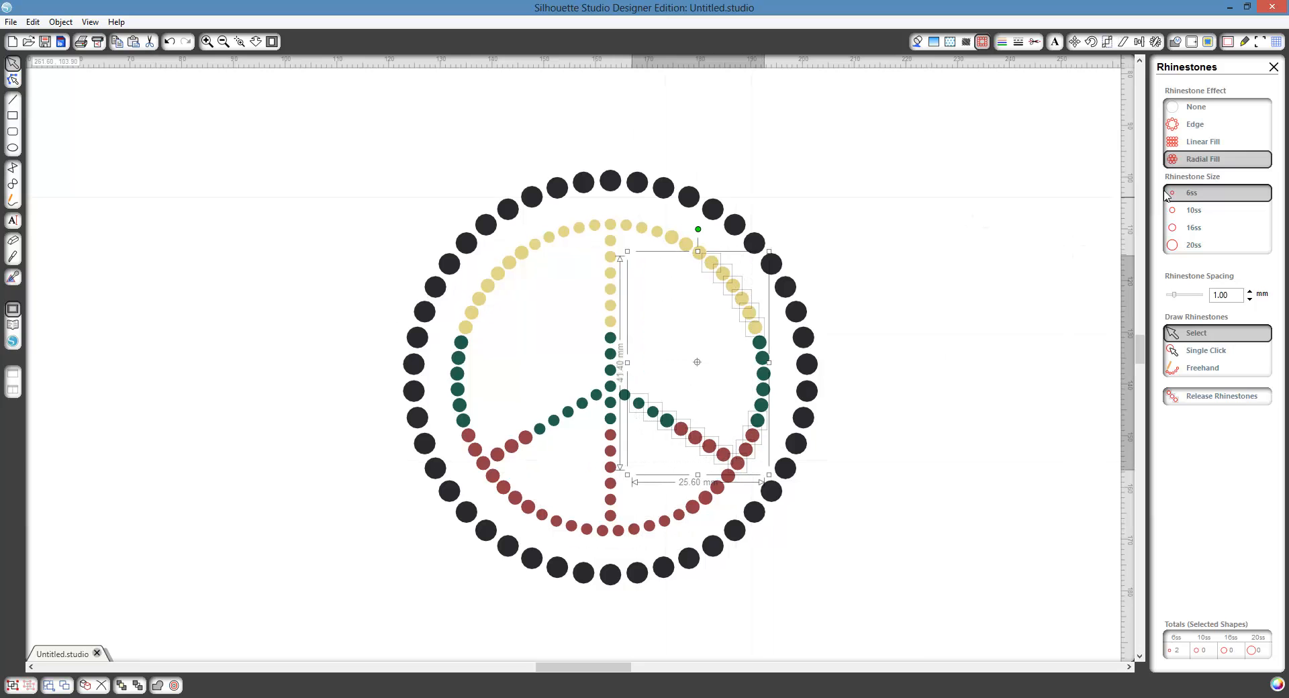
{"action": "left_click_drag", "start_coordinate": [706, 331], "coordinate": [775, 426]}
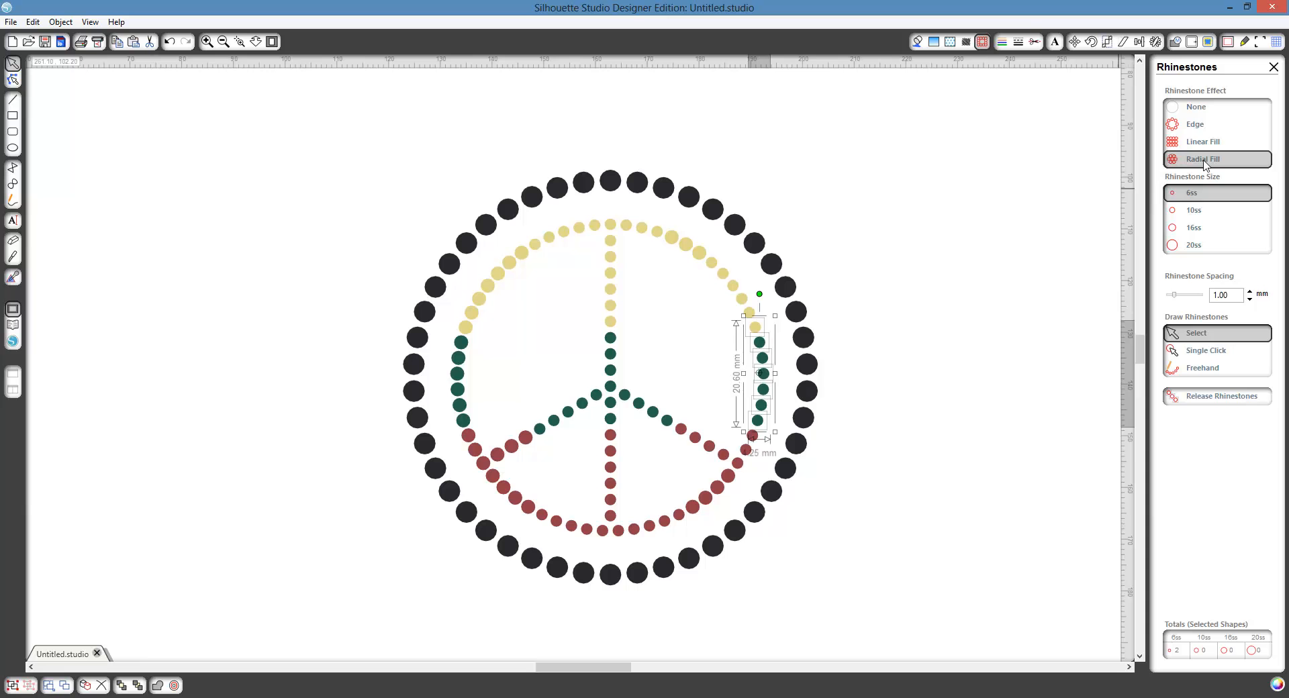
{"action": "left_click", "coordinate": [575, 324]}
Apply the 6ss Radial Fill effect to circles on the left spoke and the inner ring's lower-left, left and upper-left arcs.
{"action": "left_click_drag", "start_coordinate": [578, 313], "coordinate": [506, 503]}
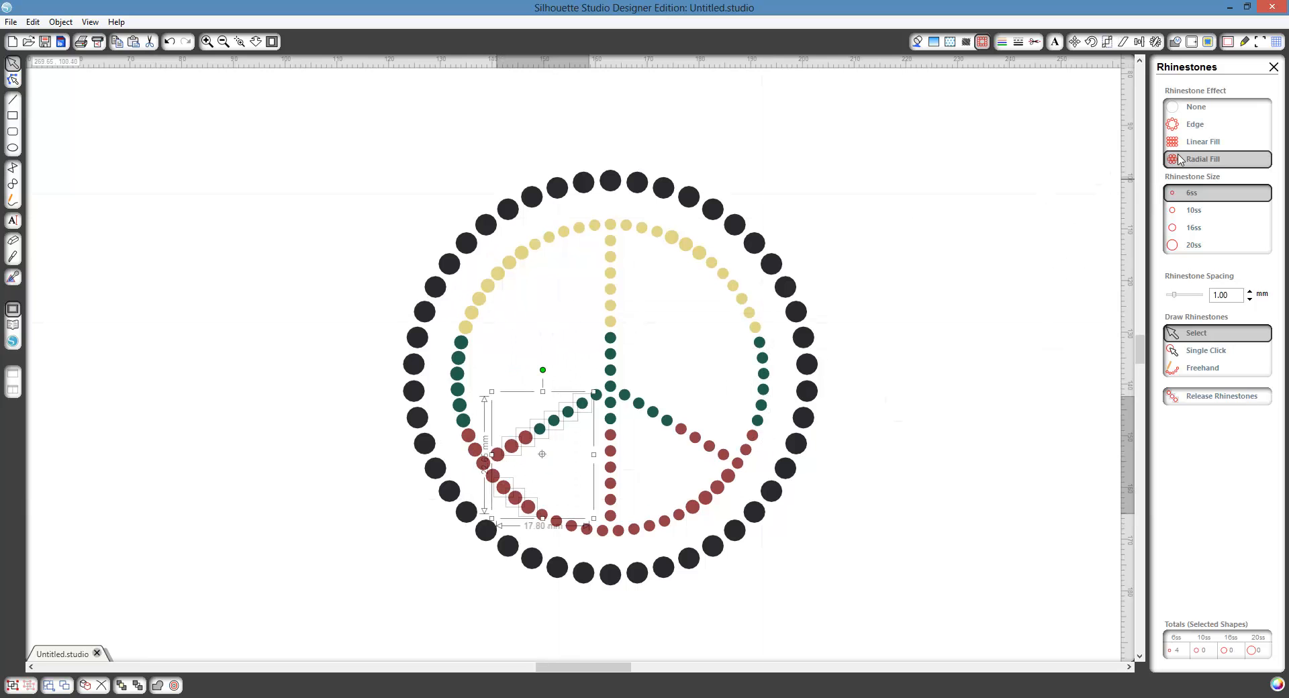
{"action": "left_click_drag", "start_coordinate": [524, 299], "coordinate": [468, 464]}
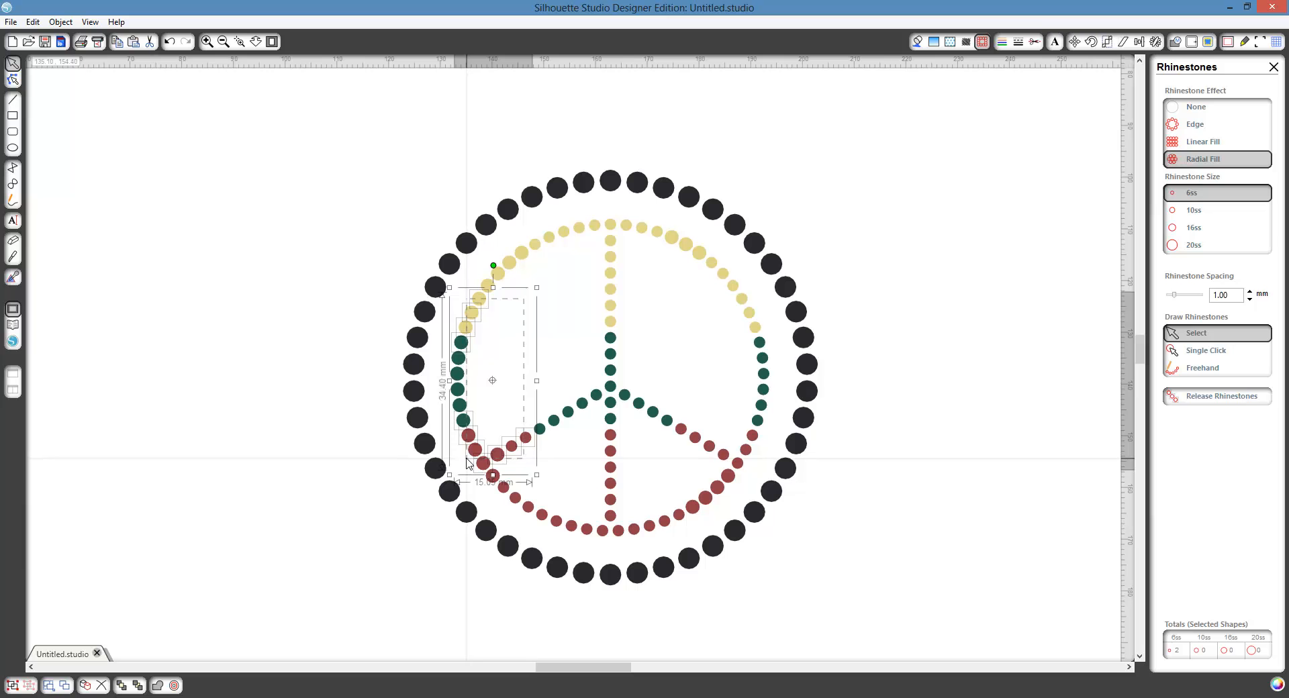
{"action": "left_click", "coordinate": [599, 352]}
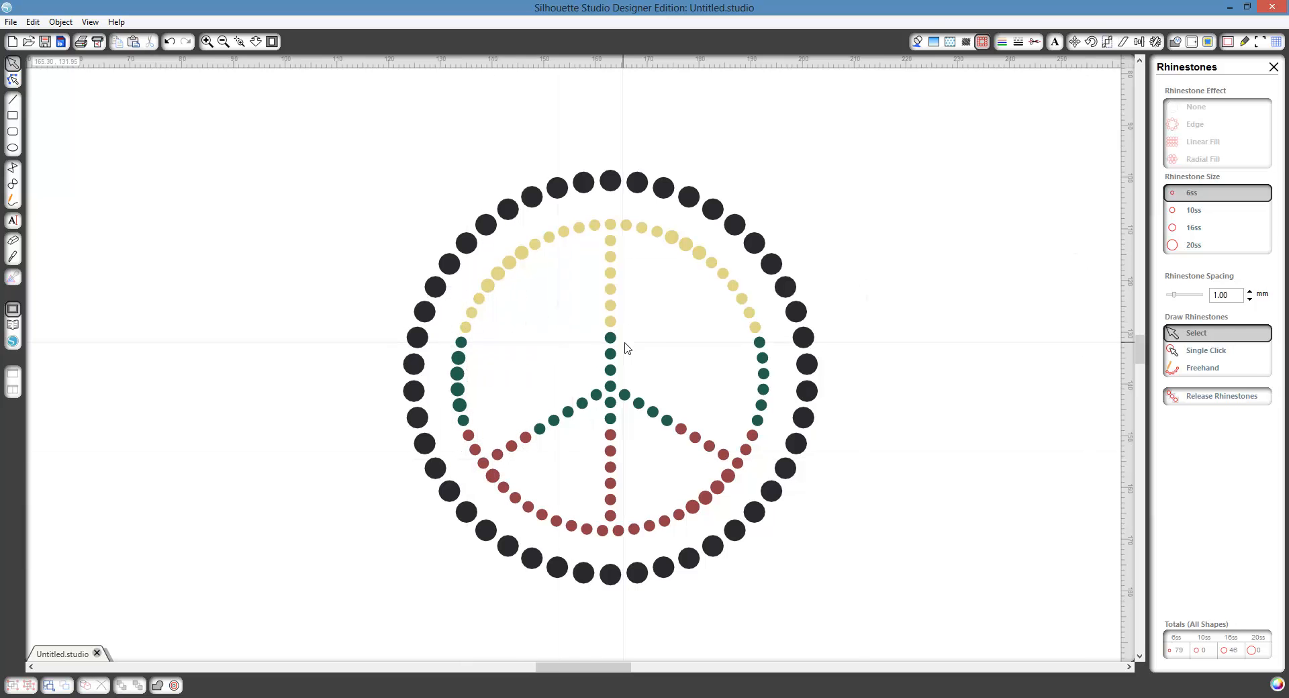
{"action": "left_click_drag", "start_coordinate": [652, 342], "coordinate": [488, 239]}
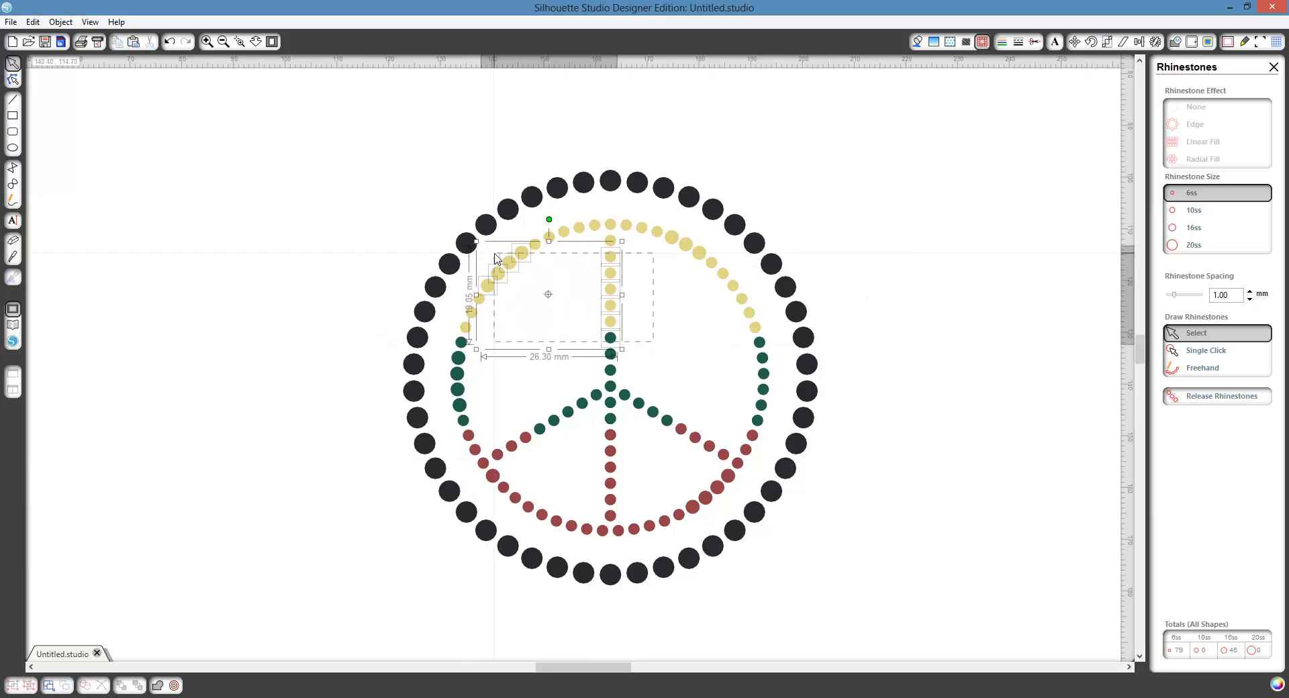
{"action": "left_click", "coordinate": [672, 287]}
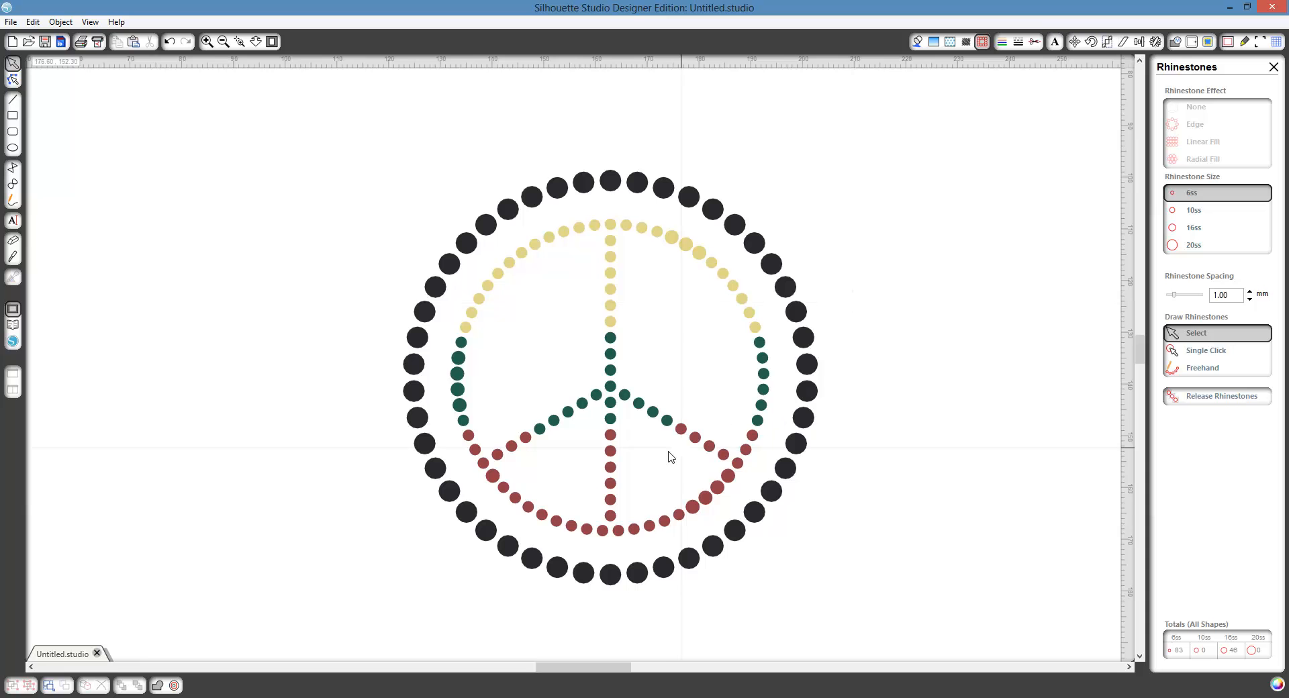
Apply the 6ss Radial Fill effect to the remaining larger circles on the inner ring's lower-right, left, upper-right and lower-left arcs.
{"action": "left_click_drag", "start_coordinate": [669, 452], "coordinate": [725, 513]}
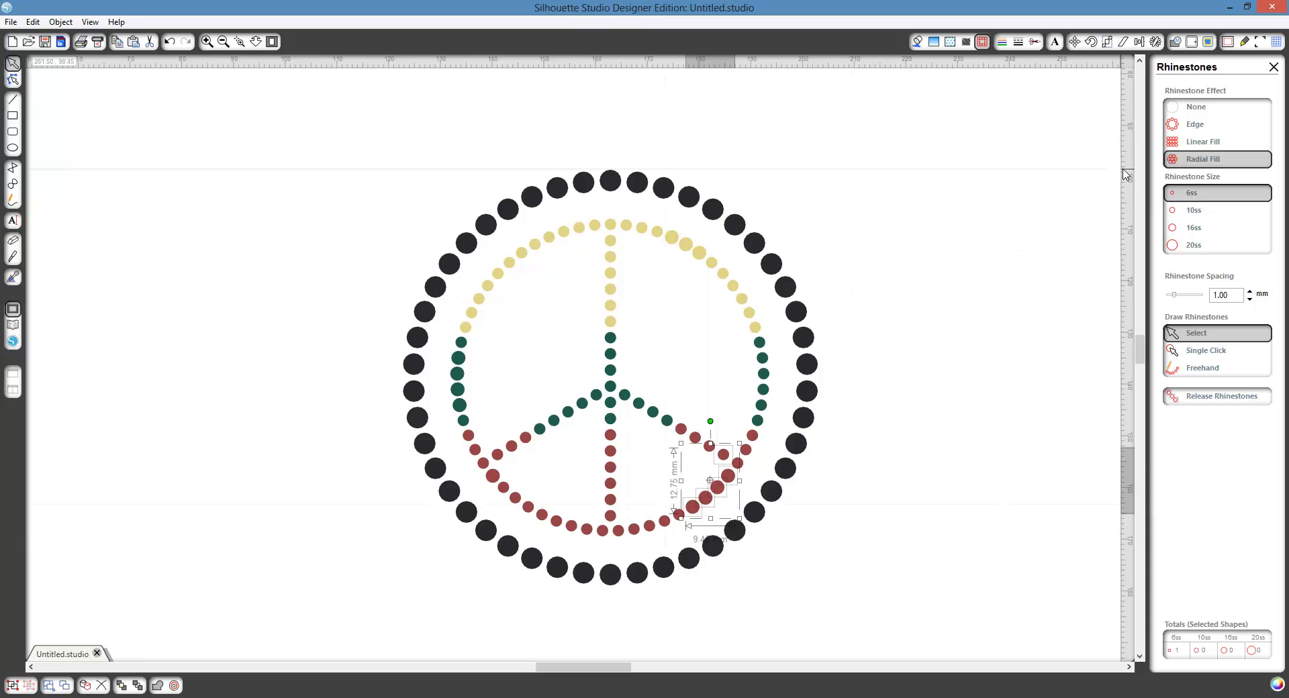
{"action": "left_click", "coordinate": [923, 375]}
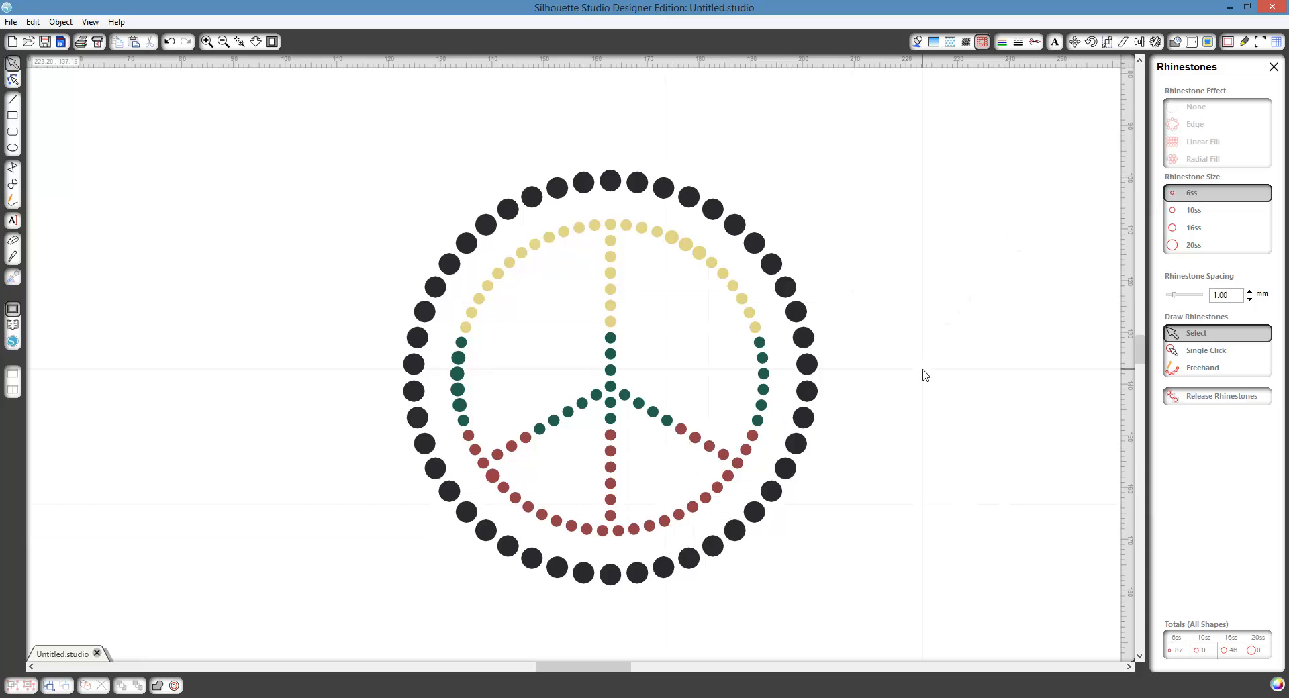
{"action": "left_click_drag", "start_coordinate": [516, 331], "coordinate": [453, 435]}
{"action": "left_click", "coordinate": [858, 289]}
{"action": "left_click_drag", "start_coordinate": [624, 294], "coordinate": [706, 241]}
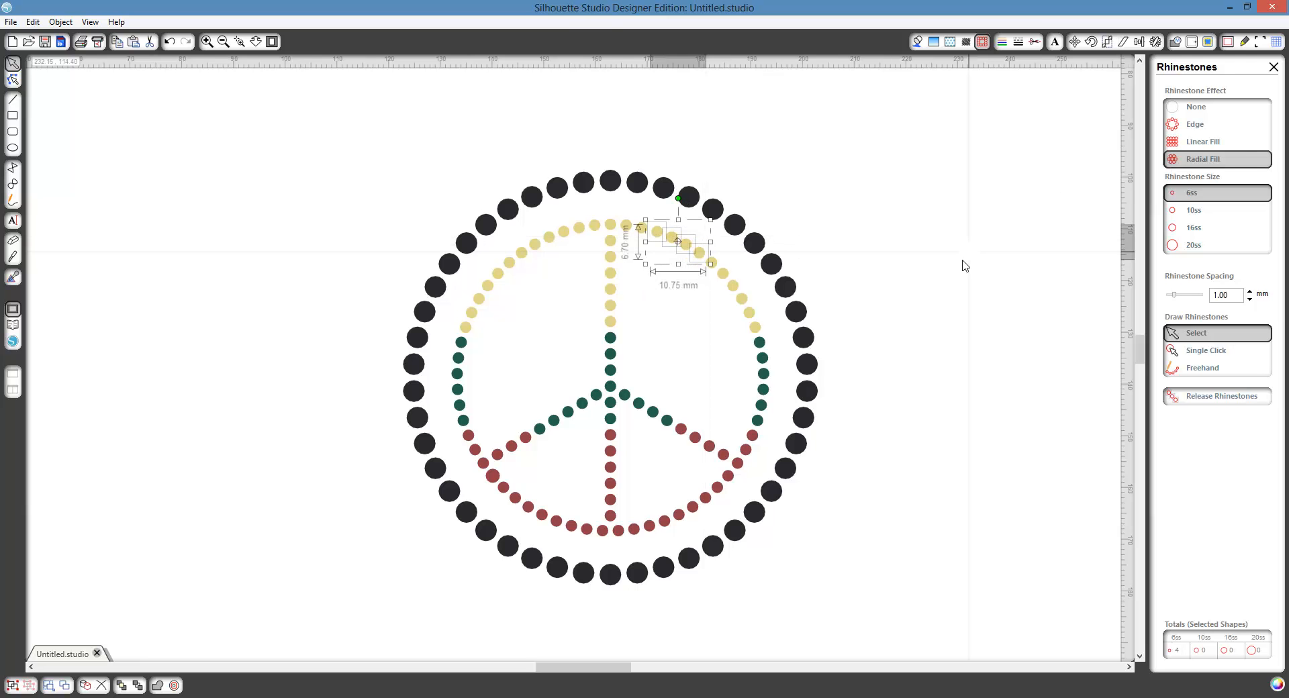
{"action": "left_click", "coordinate": [965, 268]}
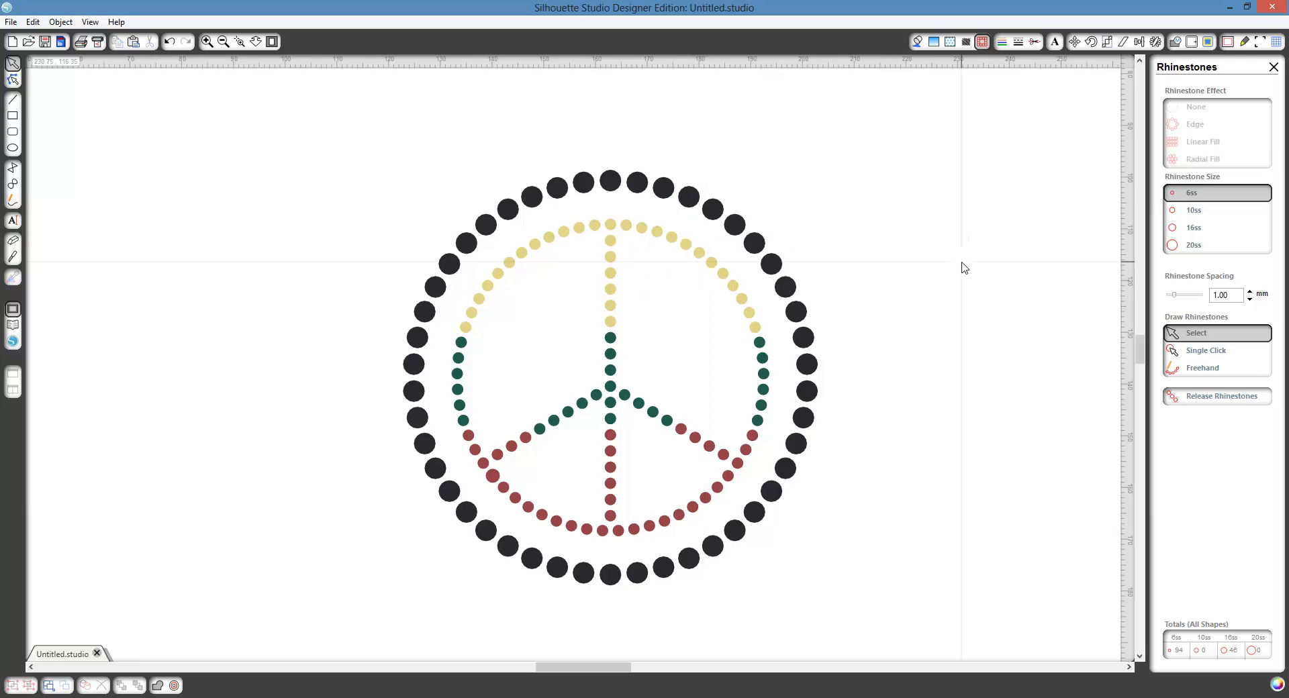
{"action": "left_click_drag", "start_coordinate": [562, 460], "coordinate": [487, 494]}
{"action": "left_click", "coordinate": [934, 332]}
Select the whole peace sign and scale it proportionally to about 73 mm wide.
{"action": "left_click_drag", "start_coordinate": [360, 144], "coordinate": [644, 432]}
{"action": "left_click_drag", "start_coordinate": [751, 510], "coordinate": [734, 566]}
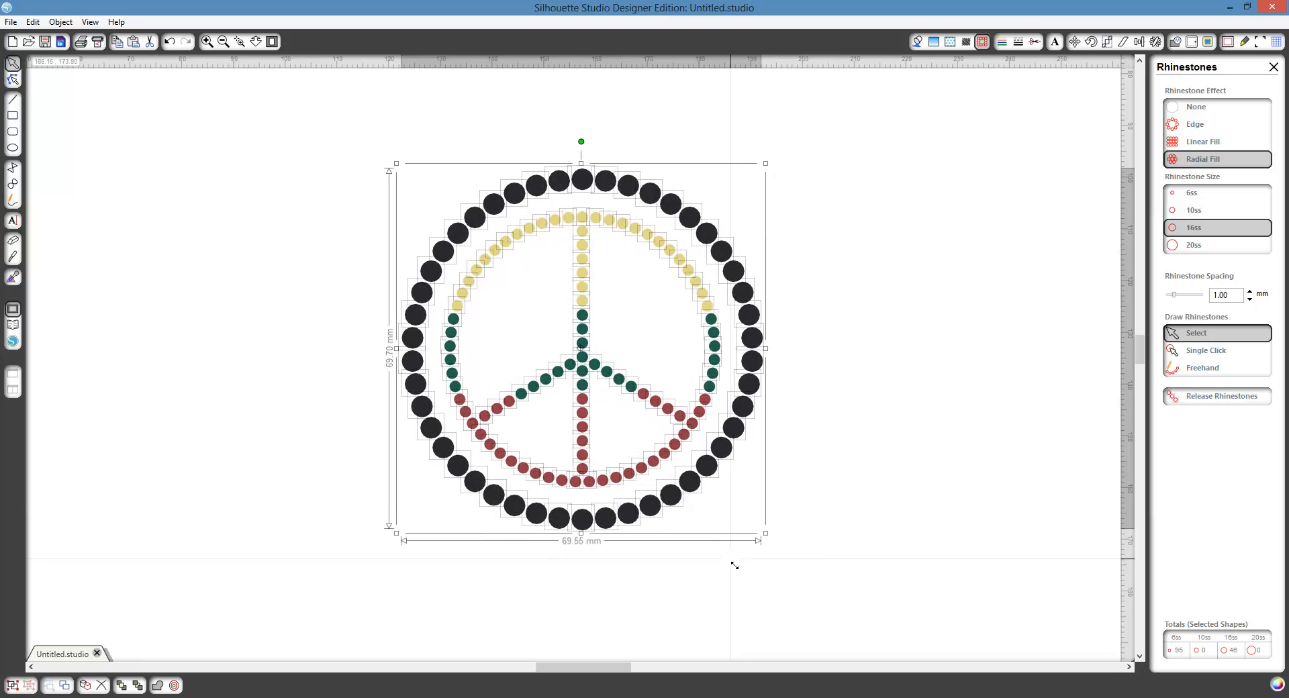
{"action": "left_click", "coordinate": [846, 524]}
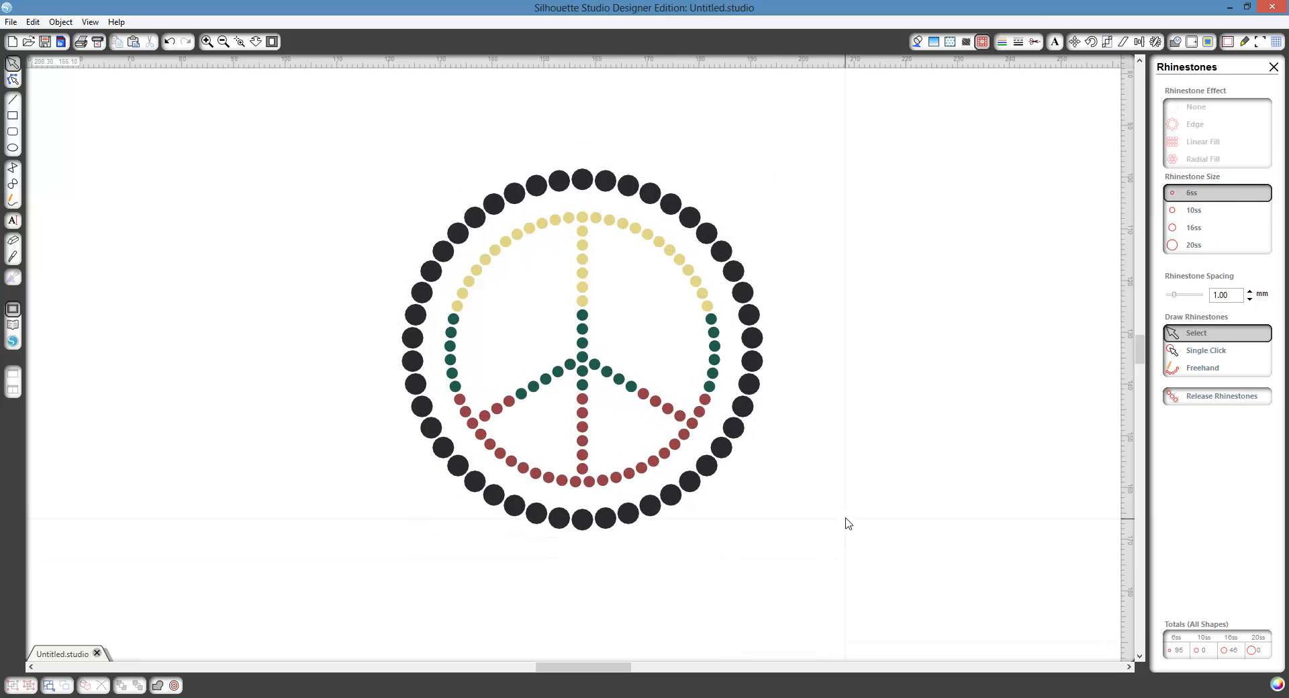
{"action": "left_click_drag", "start_coordinate": [354, 147], "coordinate": [778, 555]}
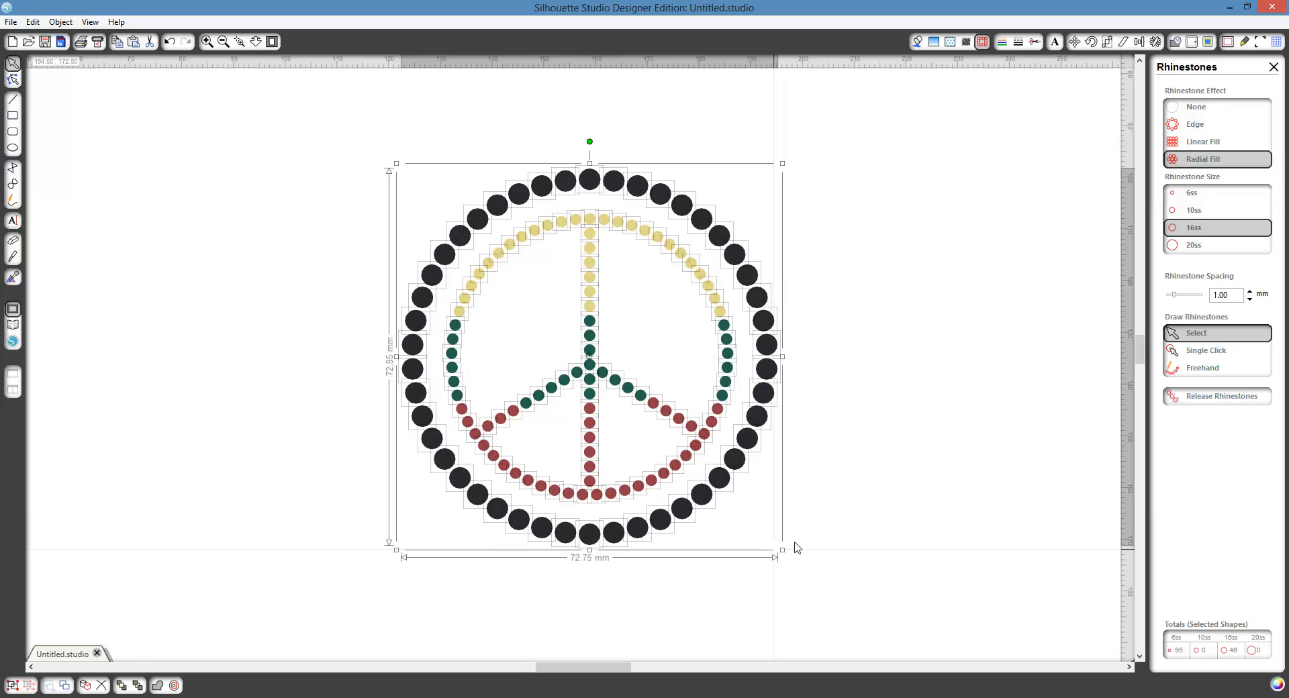
{"action": "left_click", "coordinate": [845, 525]}
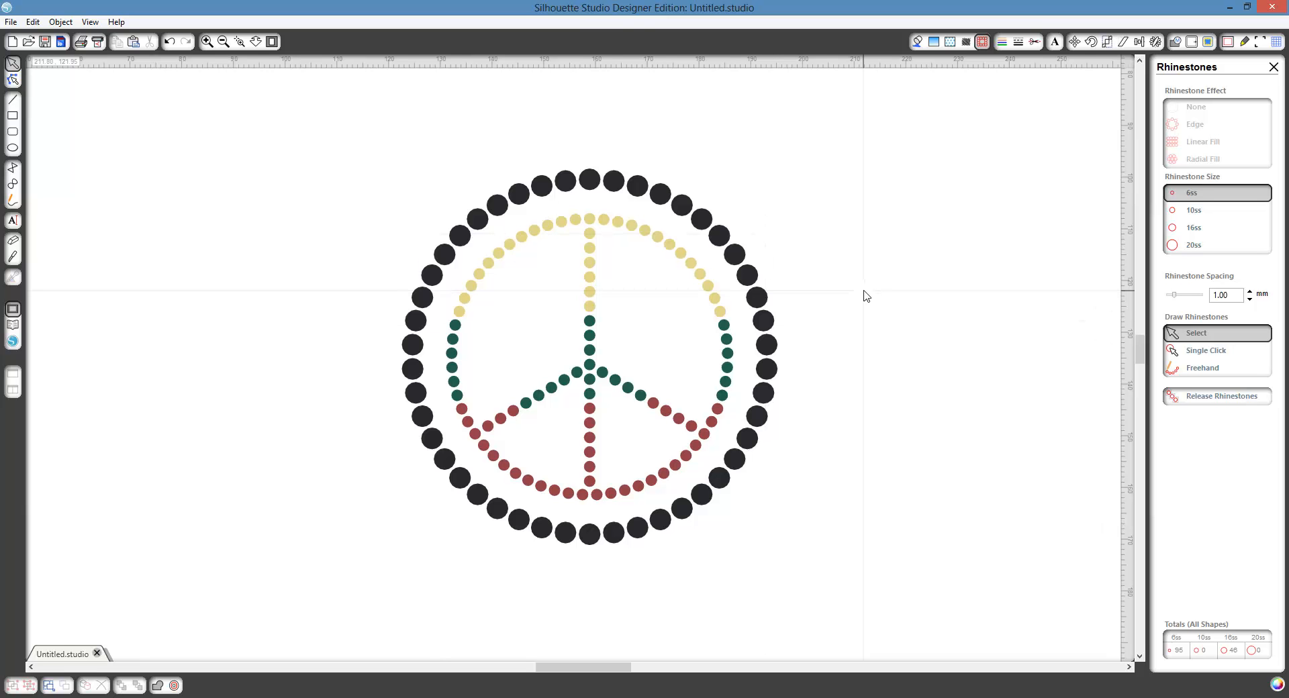
Try enlarging the whole peace sign to about 84 mm wide, and scale it back down to about 73 mm wide.
{"action": "left_click_drag", "start_coordinate": [315, 141], "coordinate": [835, 577]}
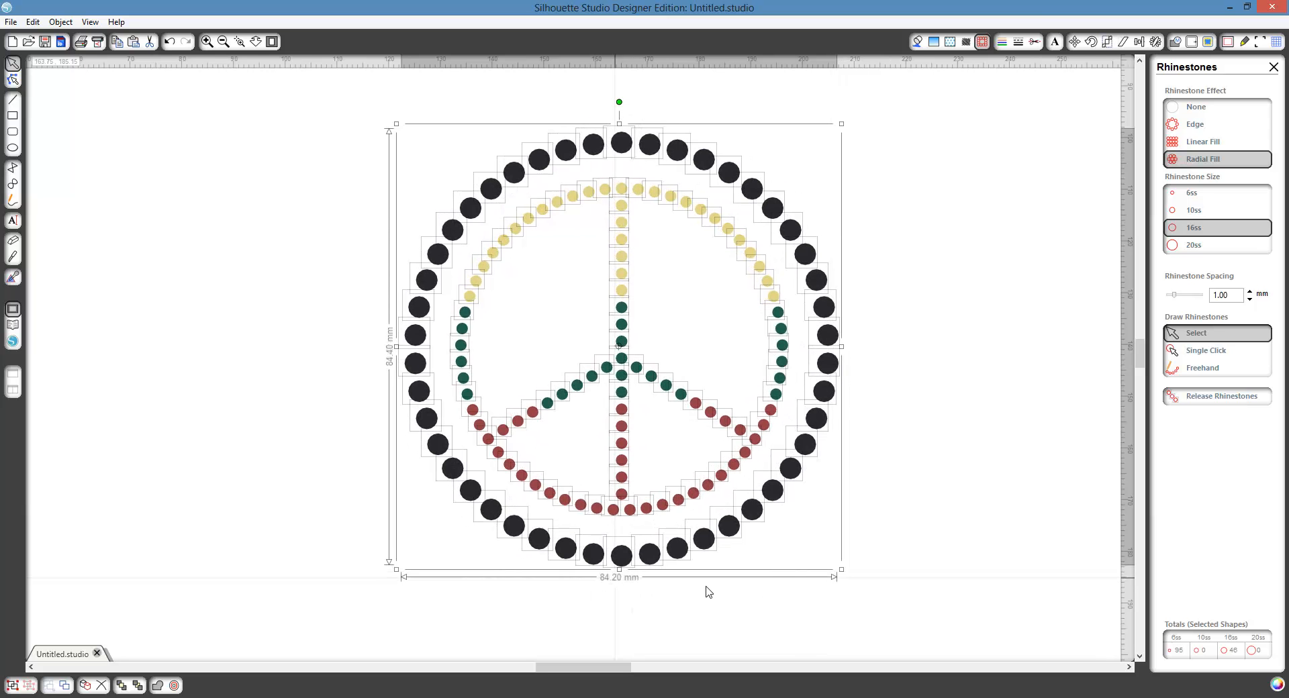
{"action": "left_click_drag", "start_coordinate": [841, 569], "coordinate": [706, 559]}
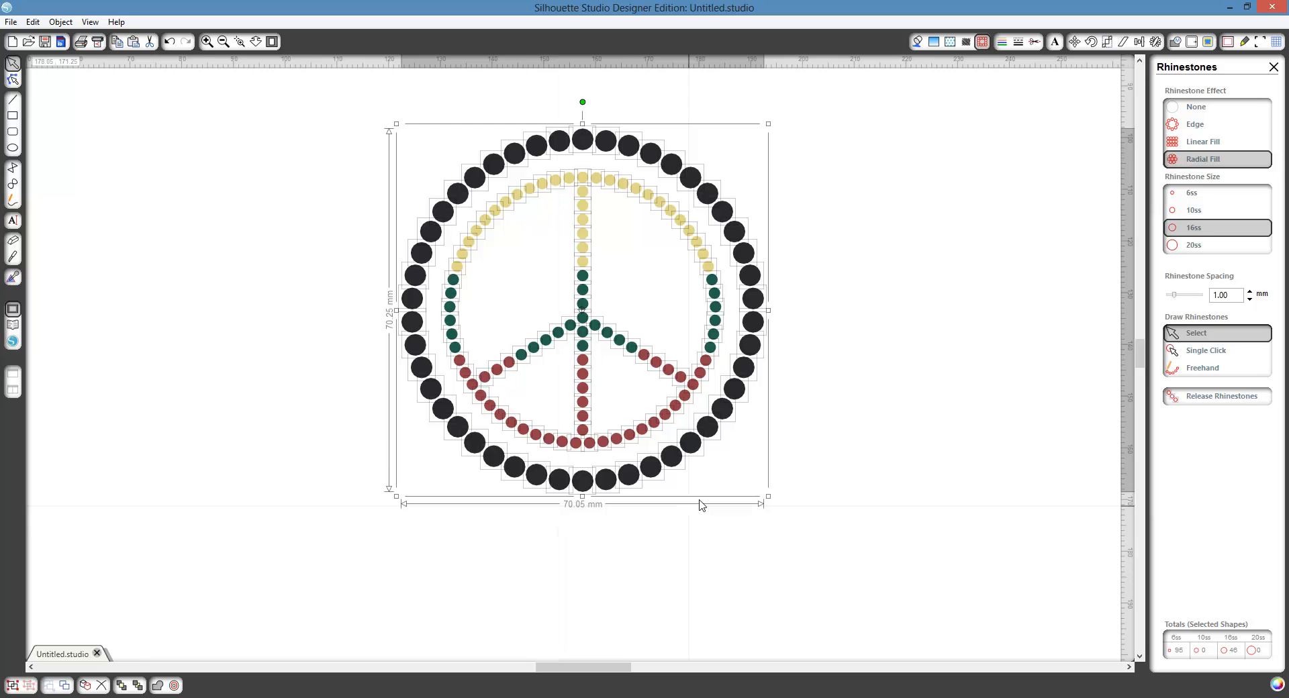
{"action": "left_click_drag", "start_coordinate": [768, 496], "coordinate": [745, 543]}
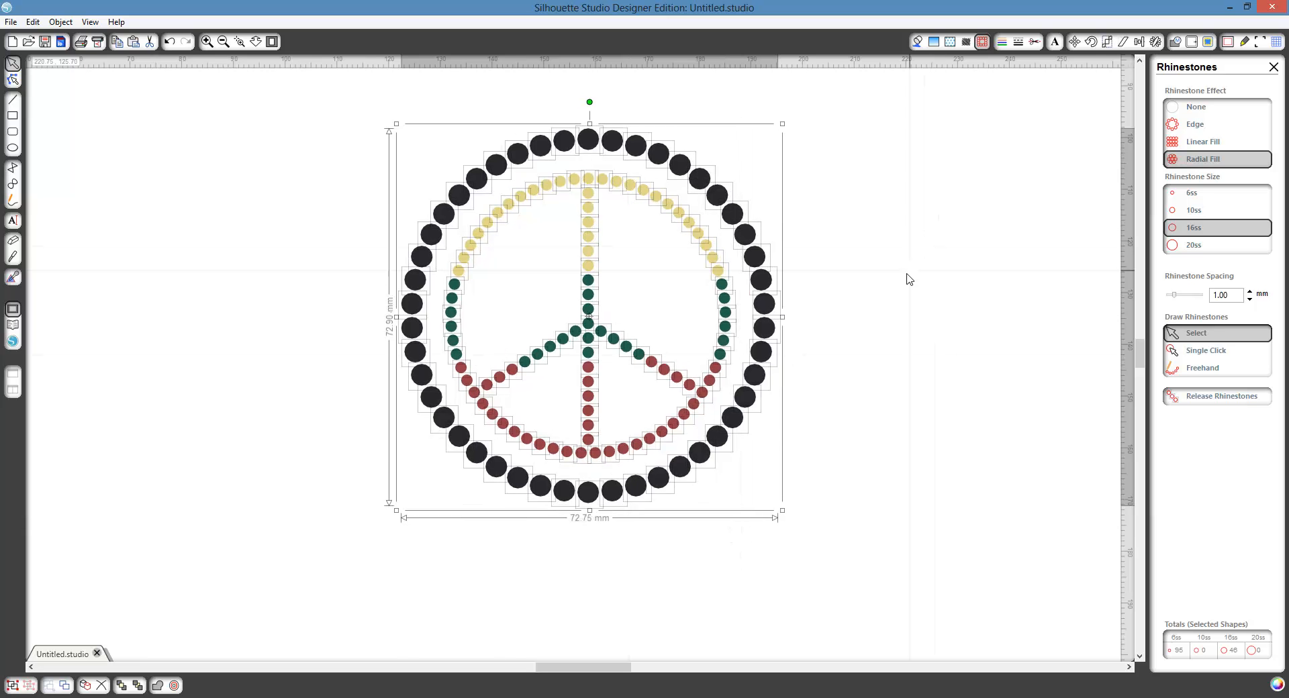
{"action": "left_click", "coordinate": [909, 279]}
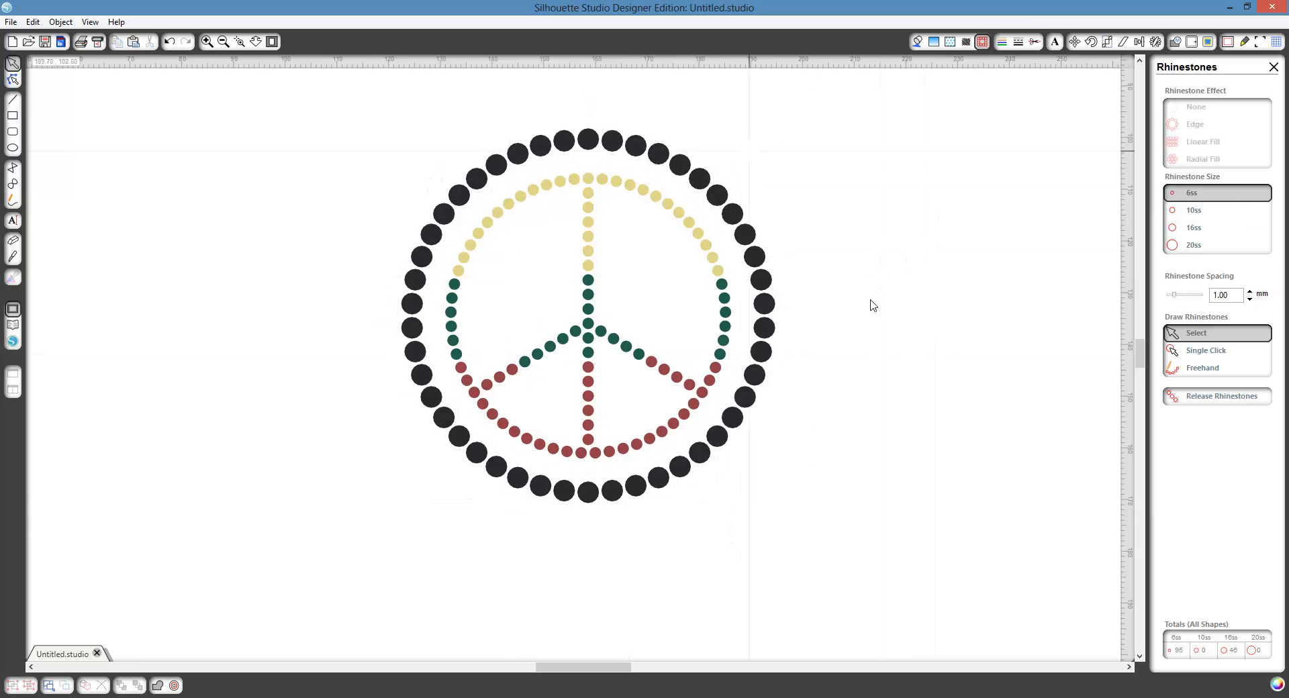